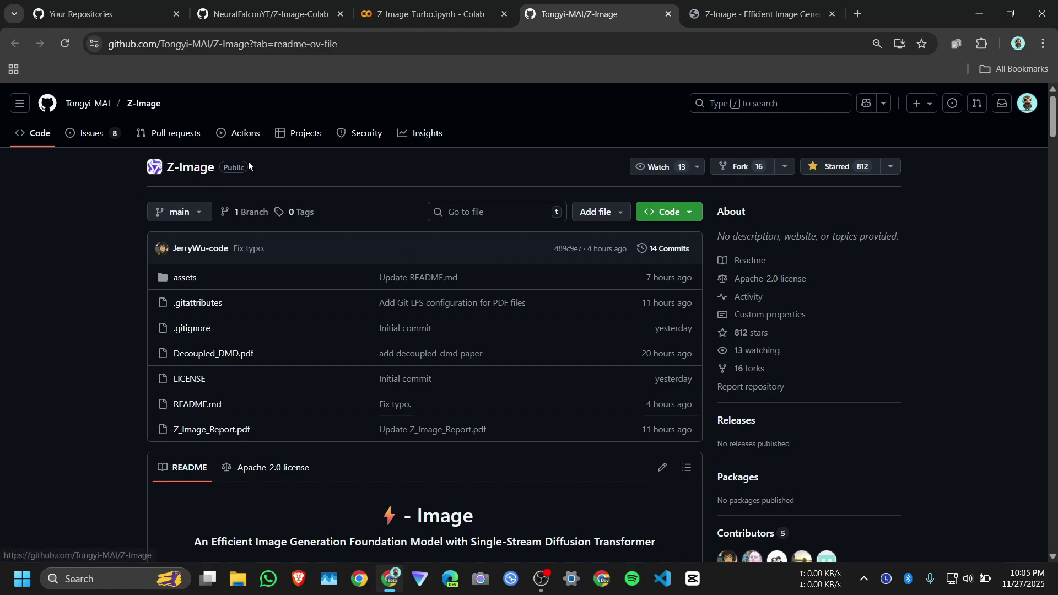
- In the Model Zoo table, open Z-Image-Turbo's Hugging Face checkpoint in the background and its Online Demo
scroll(361, 198, down, 4)
scroll(365, 209, down, 5)
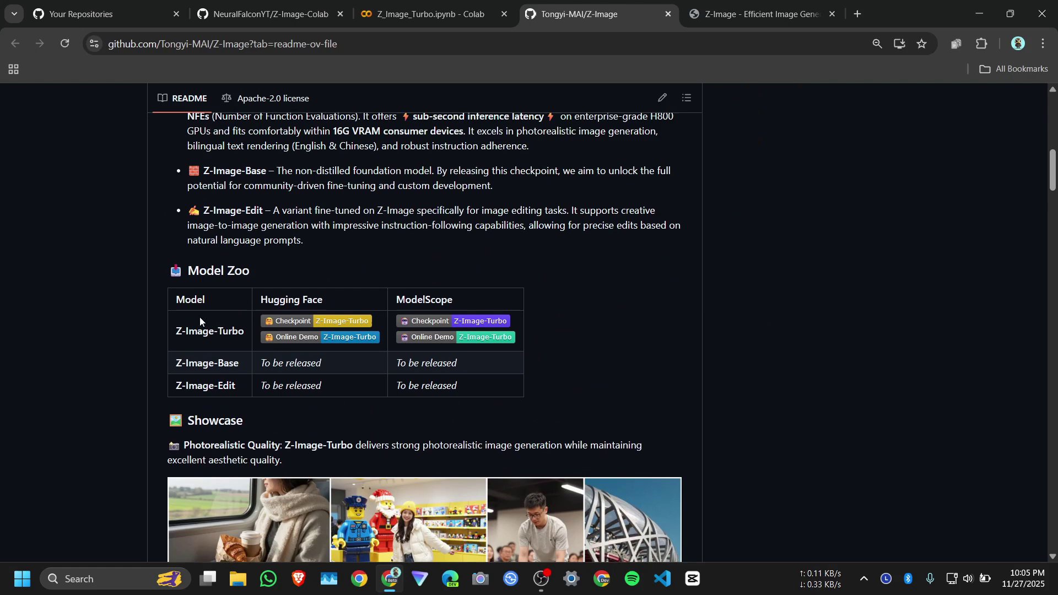
drag(174, 333, 251, 333)
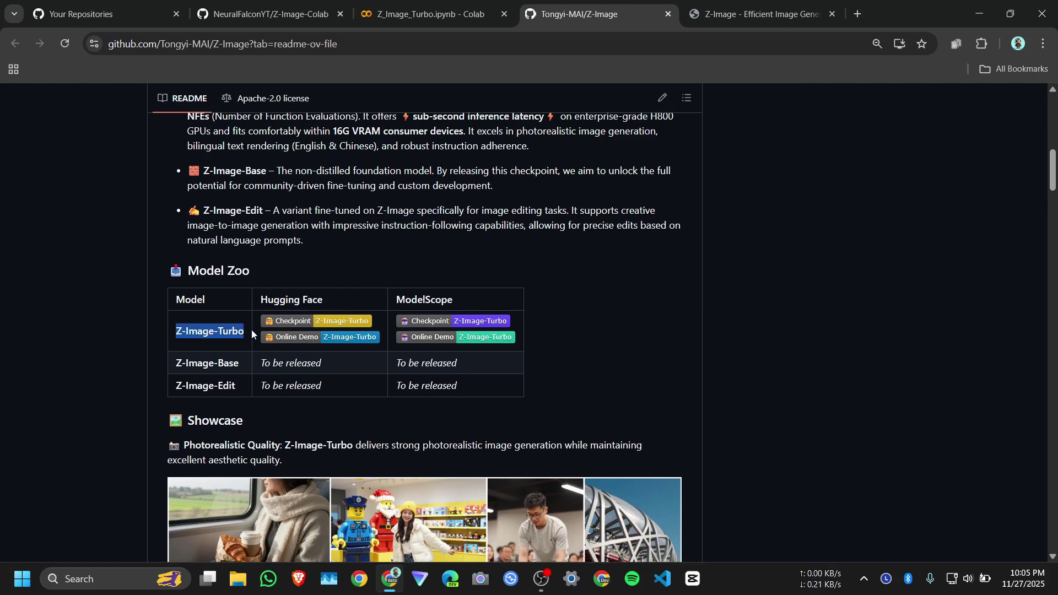
click(172, 365)
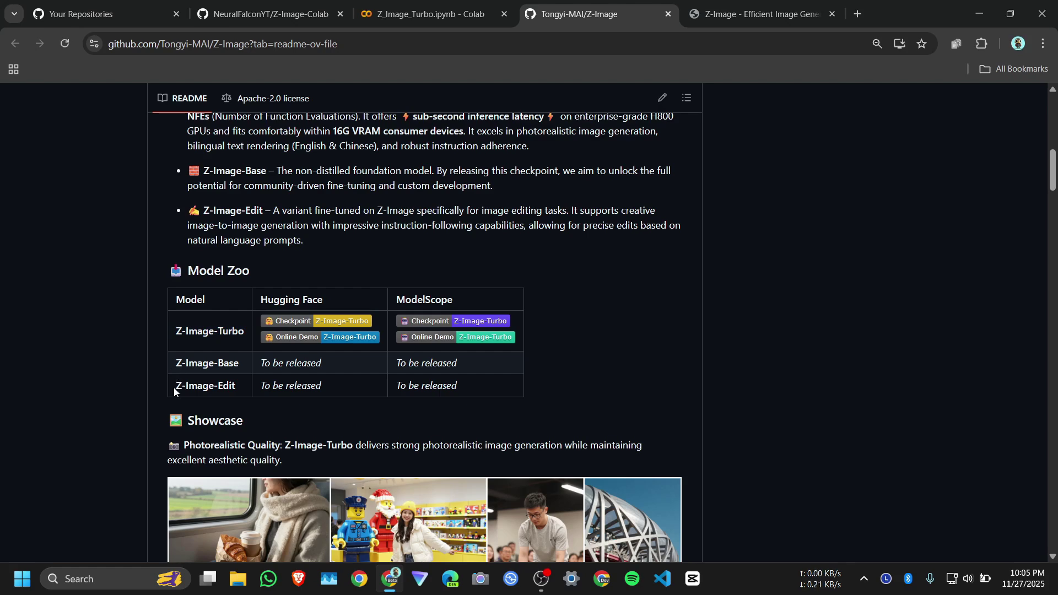
drag(196, 332, 248, 338)
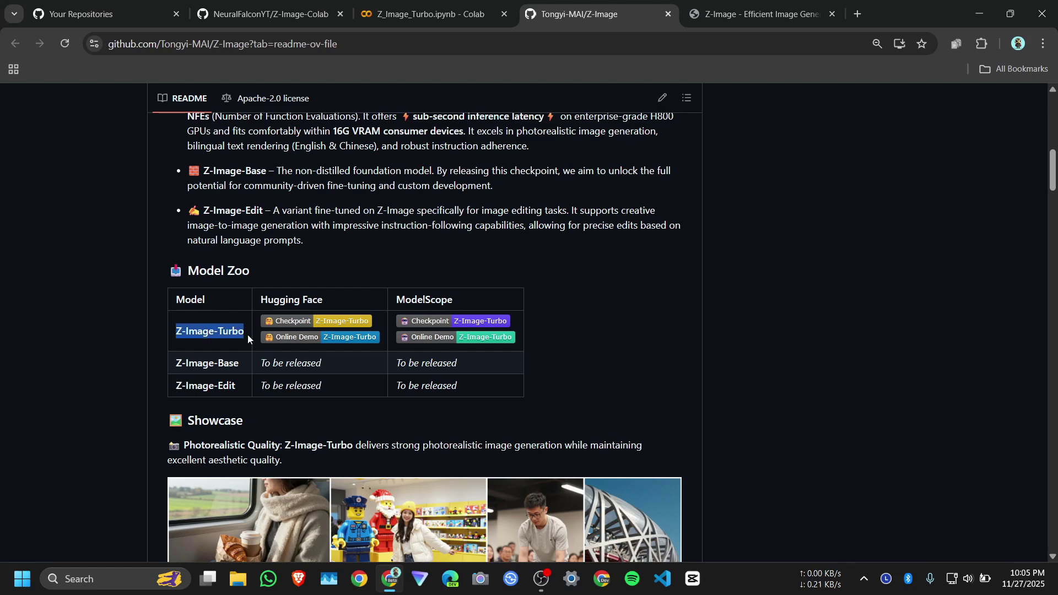
middle_click(318, 321)
ctrl+shift+click(346, 337)
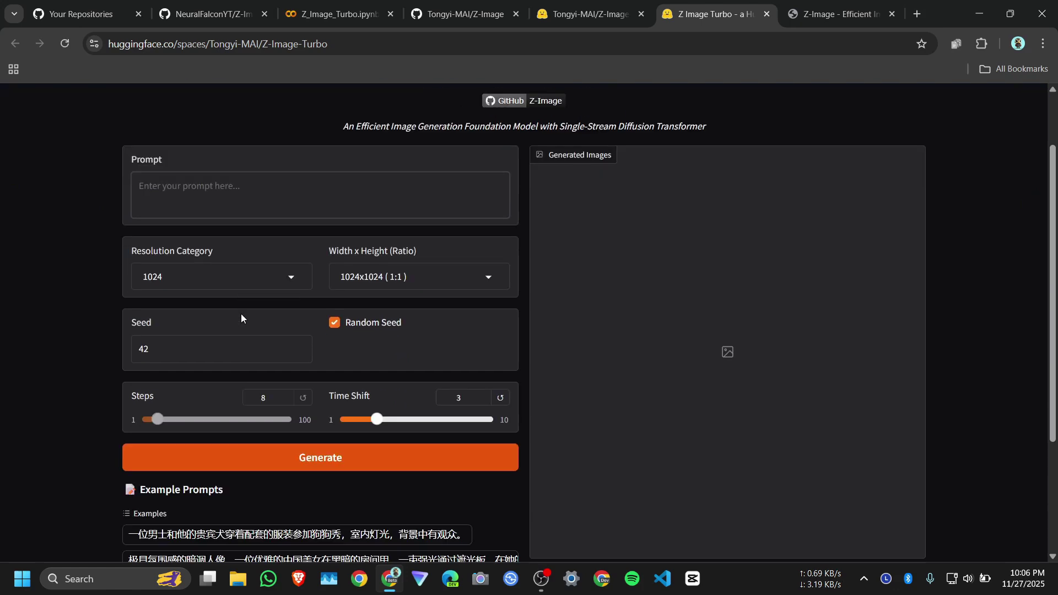
- Look over the Z-Image-Turbo Space, then switch to the Tongyi-MAI/Z-Image-Turbo model card
scroll(779, 346, up, 4)
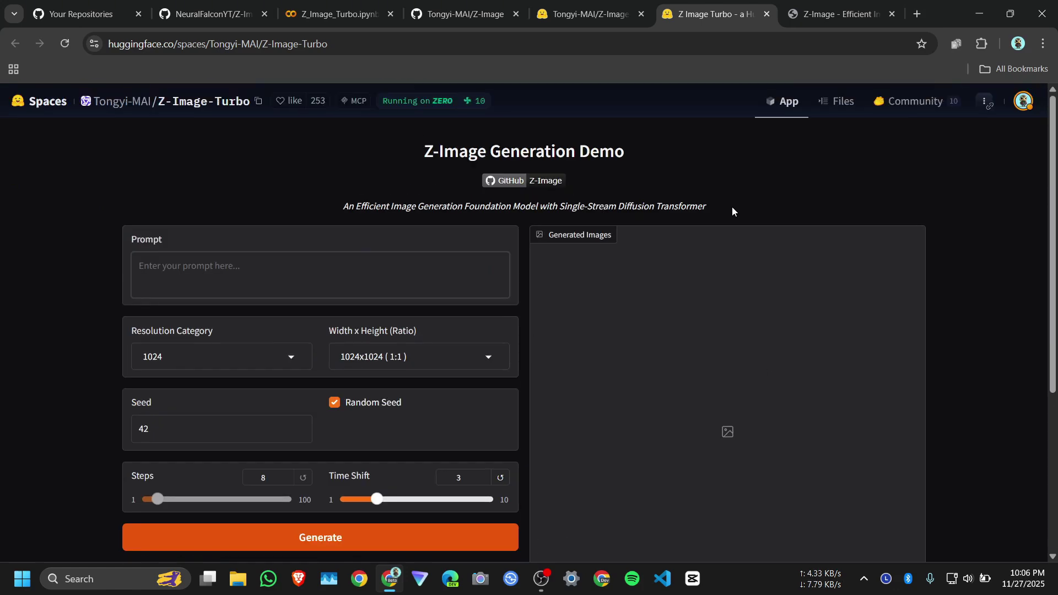
click(589, 14)
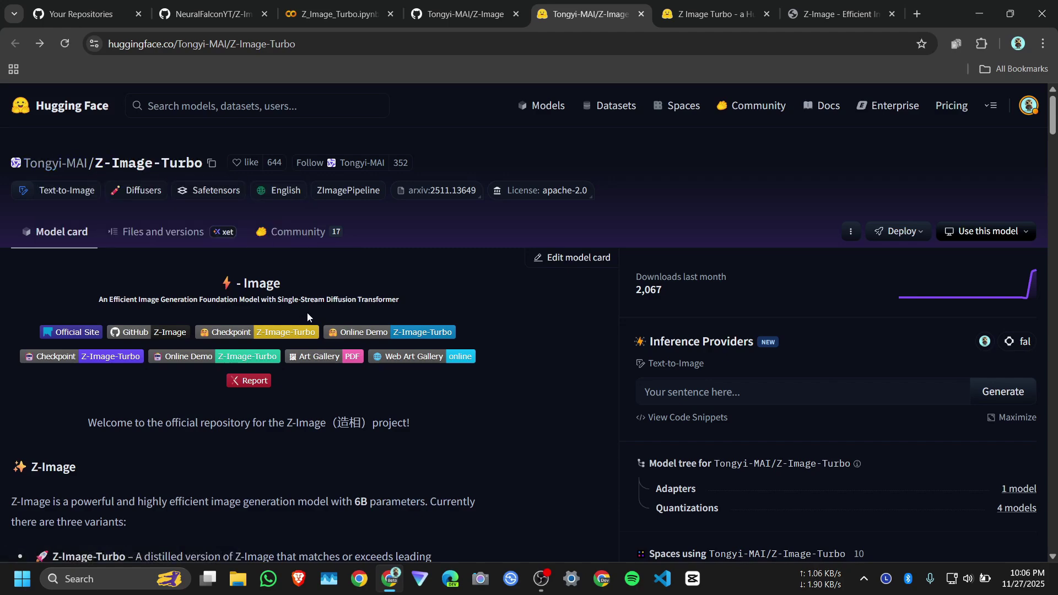
- Open the Z_Image_Turbo notebook from the Z-Image-Colab repo in Colab, connect to T4, and run the Install cell anyway
key(ctrl+shift+Tab)
key(ctrl+shift+Tab)
key(ctrl+shift+Tab)
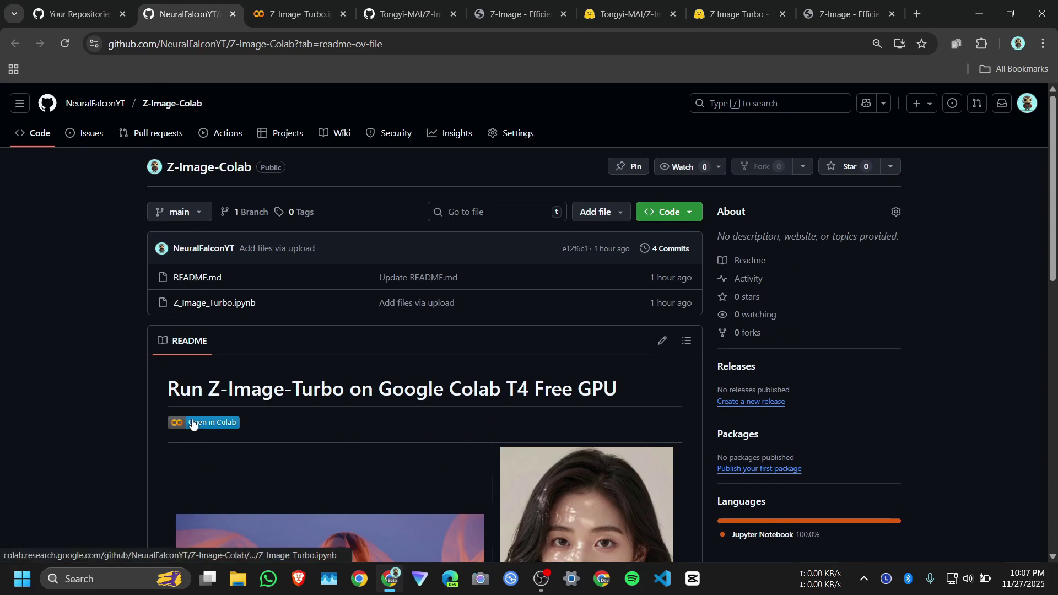
ctrl+click(199, 428)
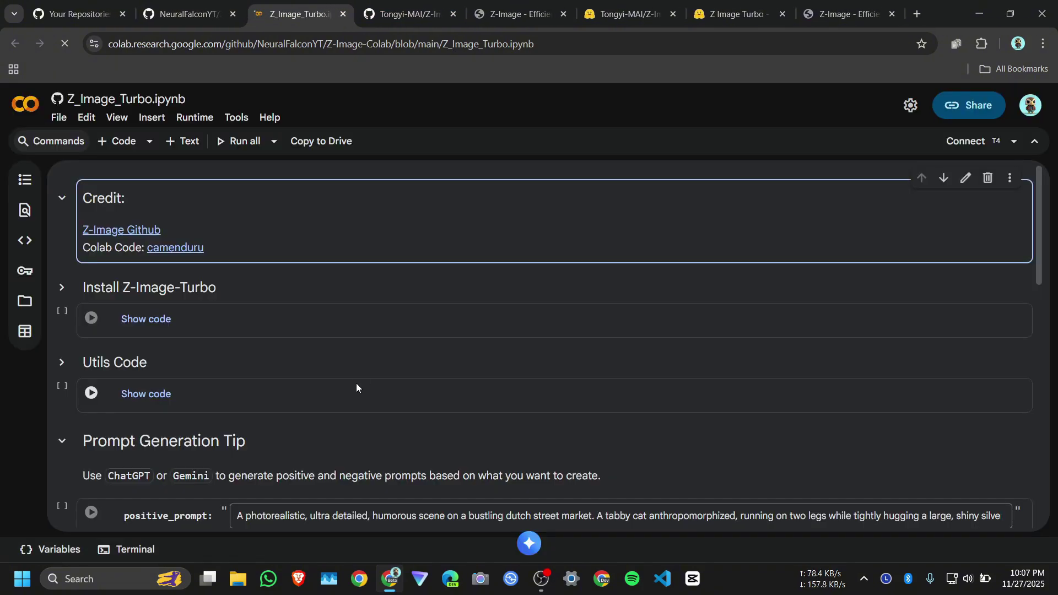
click(974, 144)
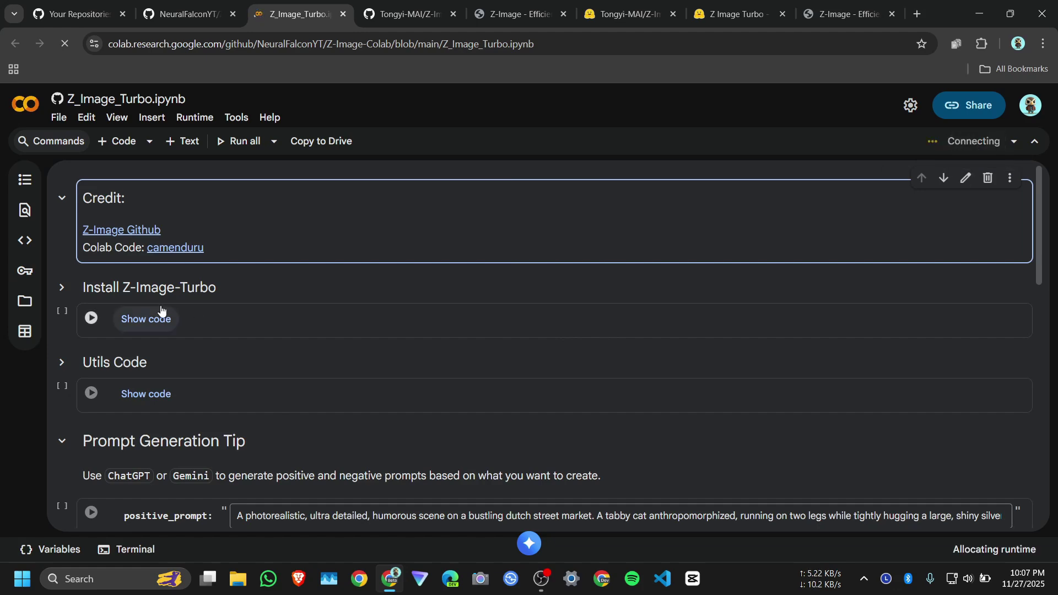
click(91, 320)
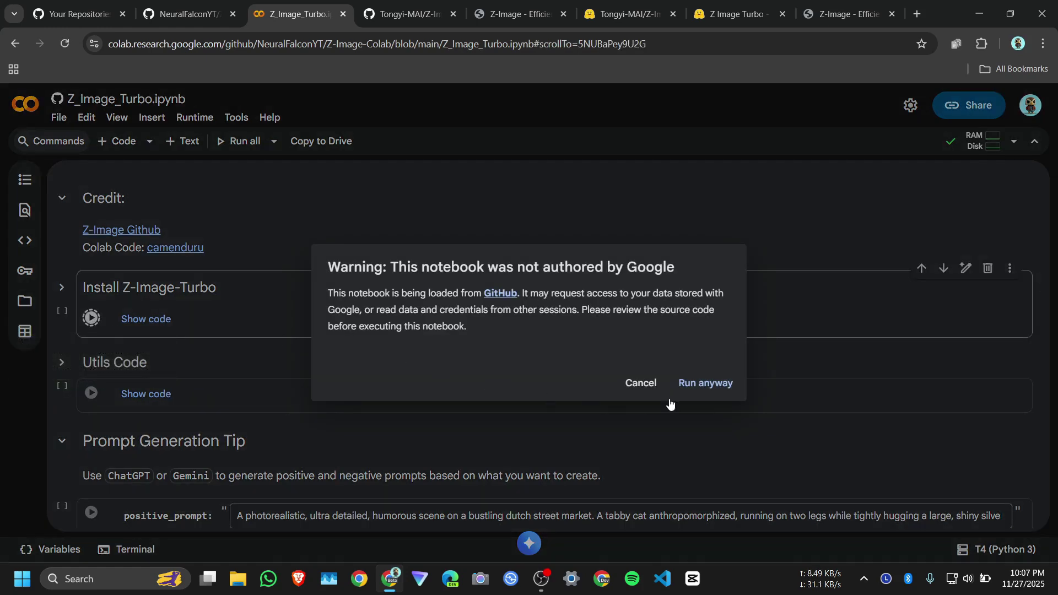
click(705, 383)
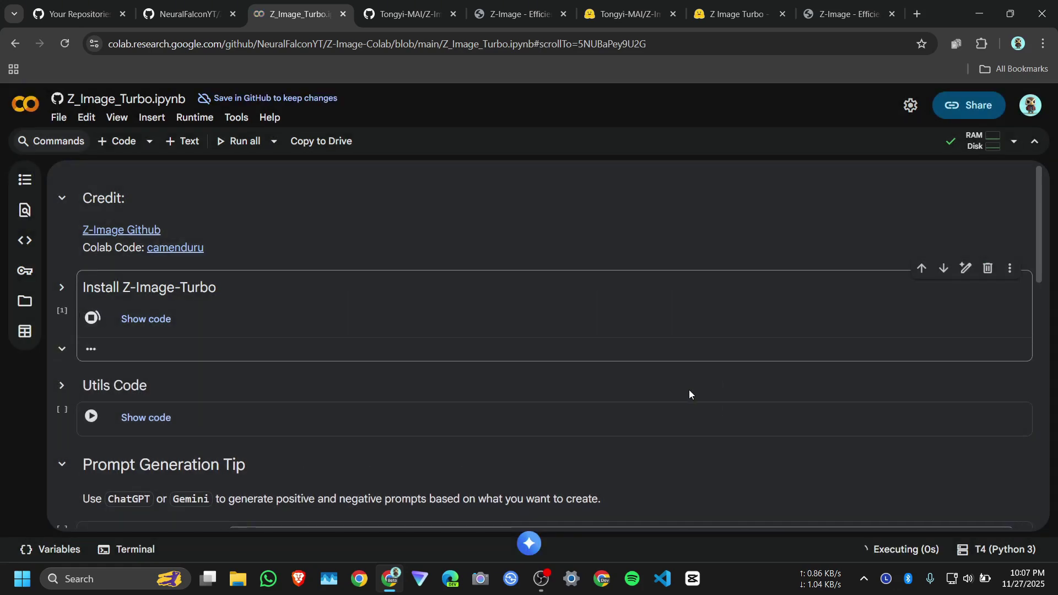
- Show the Install Z-Image-Turbo cell's code and compare it with the Hugging Face diffusers Quick Start
click(155, 321)
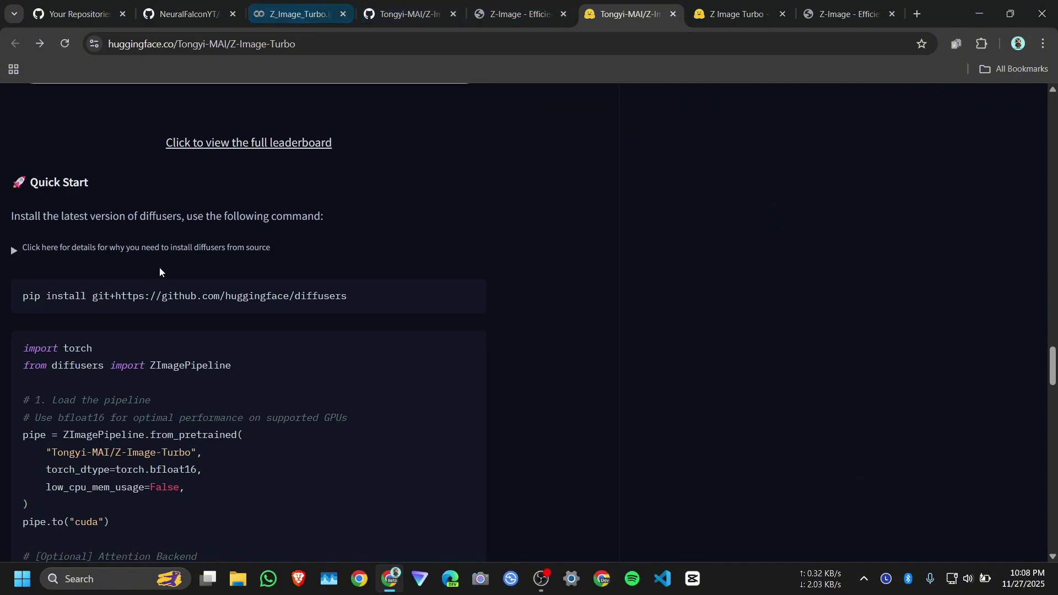
double_click(86, 365)
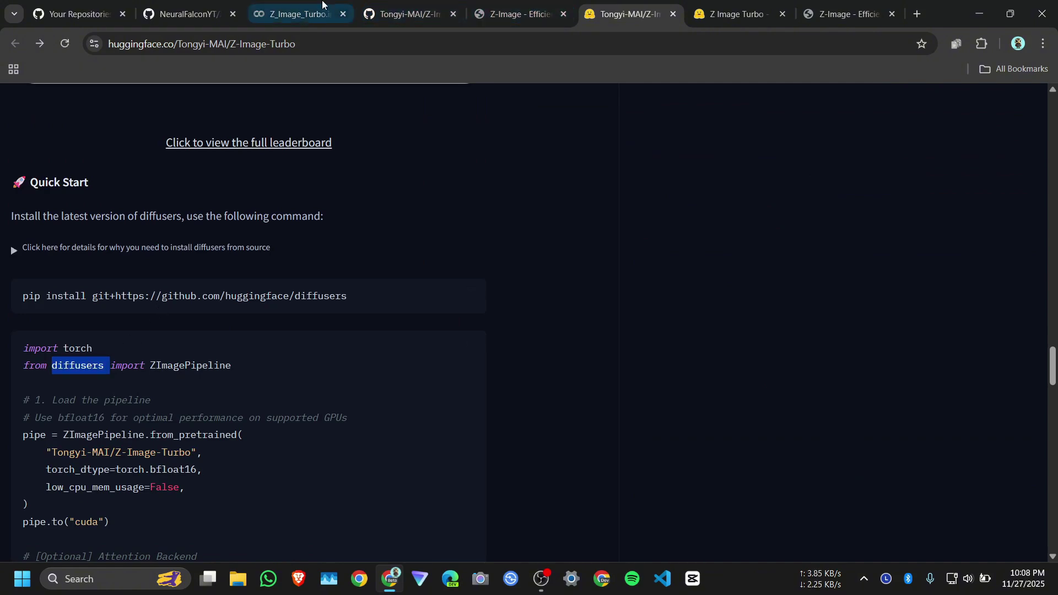
click(298, 14)
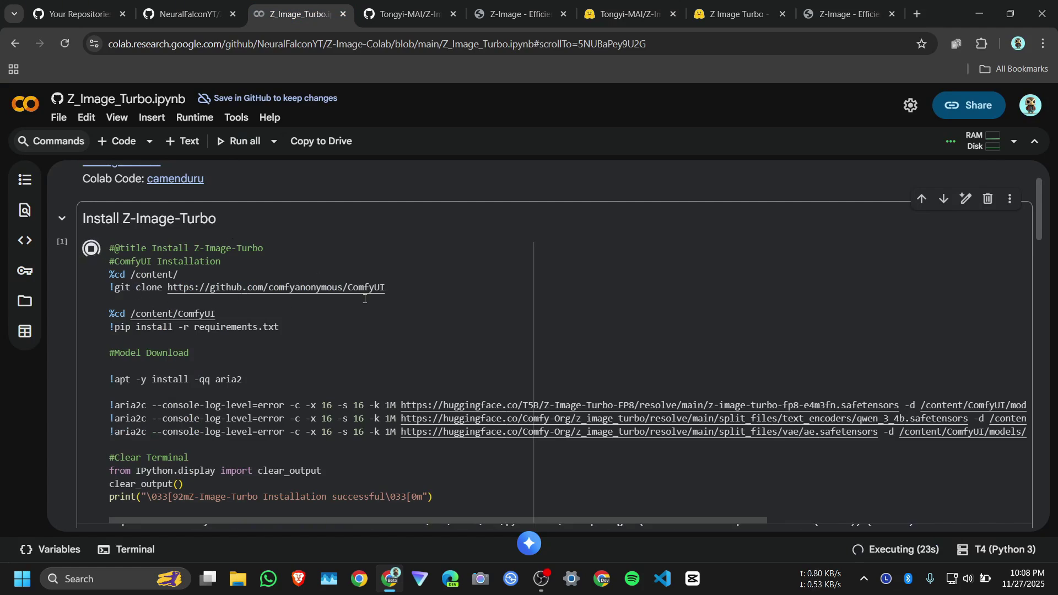
drag(109, 261, 33, 257)
scroll(301, 277, down, 4)
scroll(301, 277, up, 1)
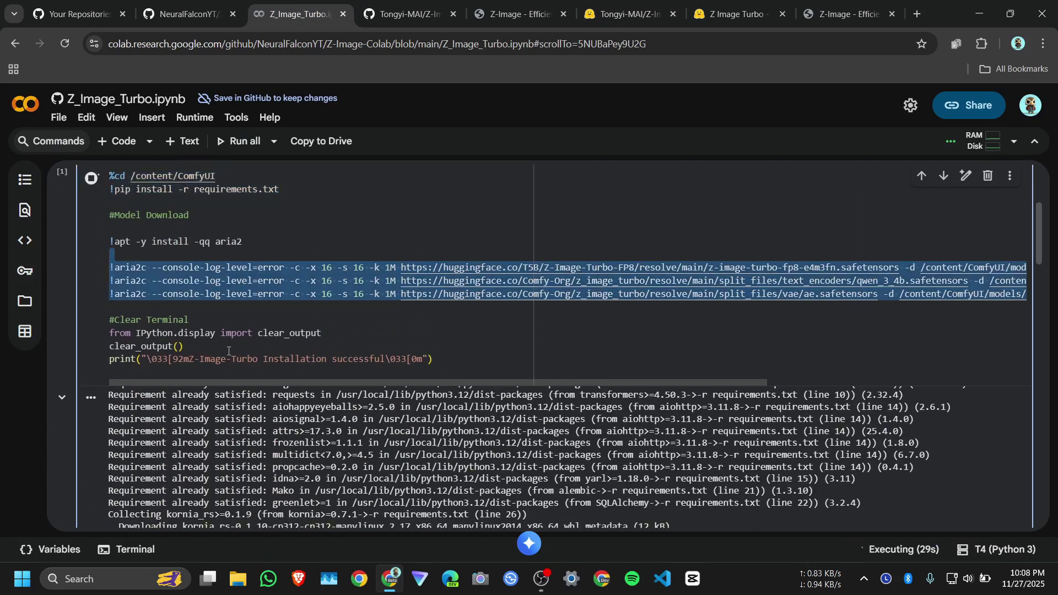
scroll(127, 308, up, 4)
scroll(108, 309, down, 15)
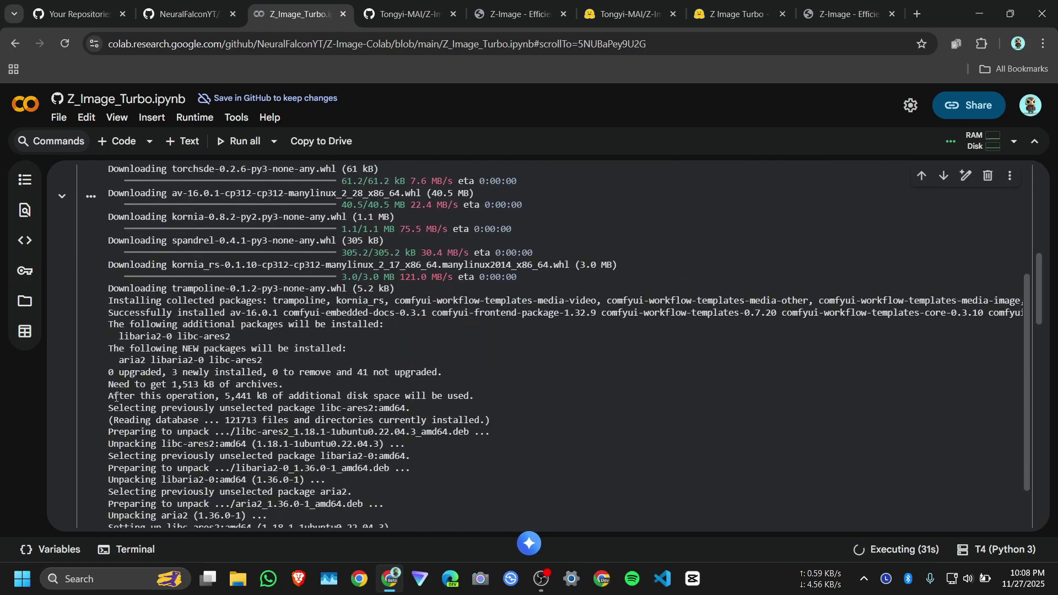
- Expand the Utils Code cell, read its generate(input) function, then fold the code away
click(146, 348)
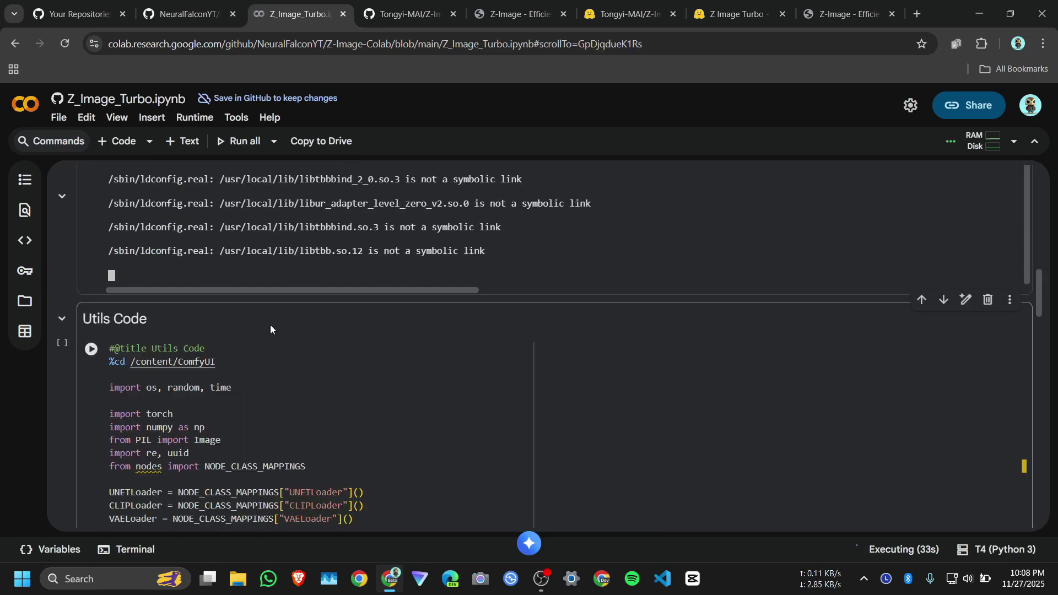
scroll(248, 322, down, 4)
scroll(247, 322, down, 5)
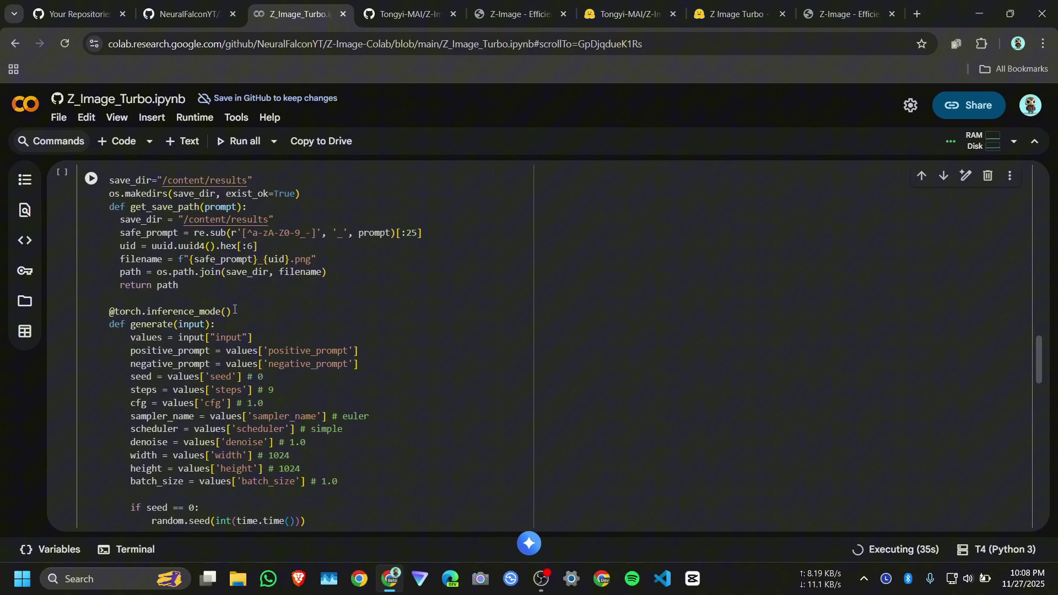
scroll(234, 309, down, 4)
scroll(278, 328, up, 2)
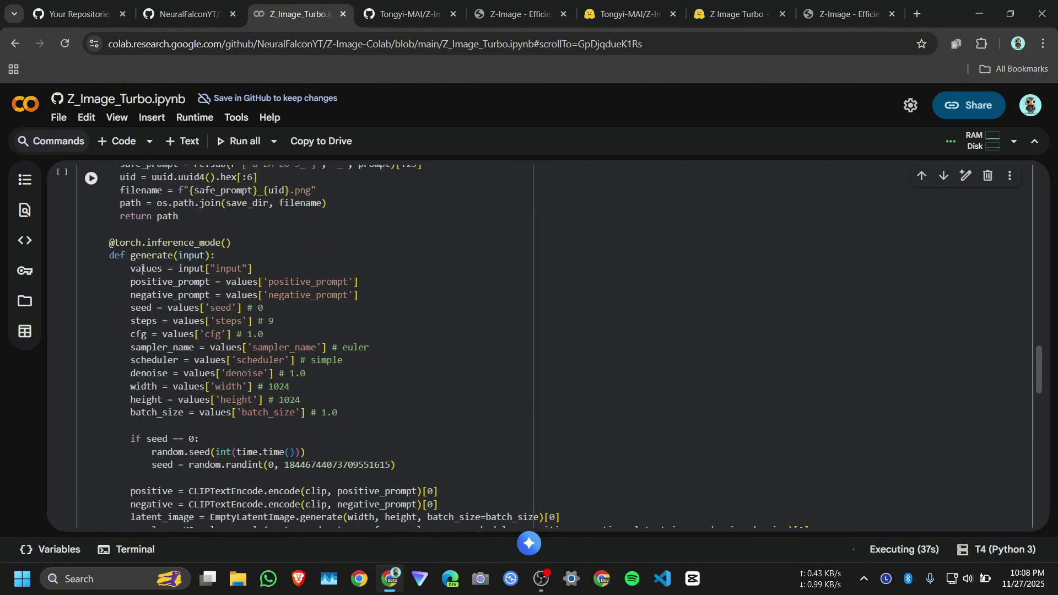
drag(131, 256, 211, 256)
scroll(211, 259, down, 3)
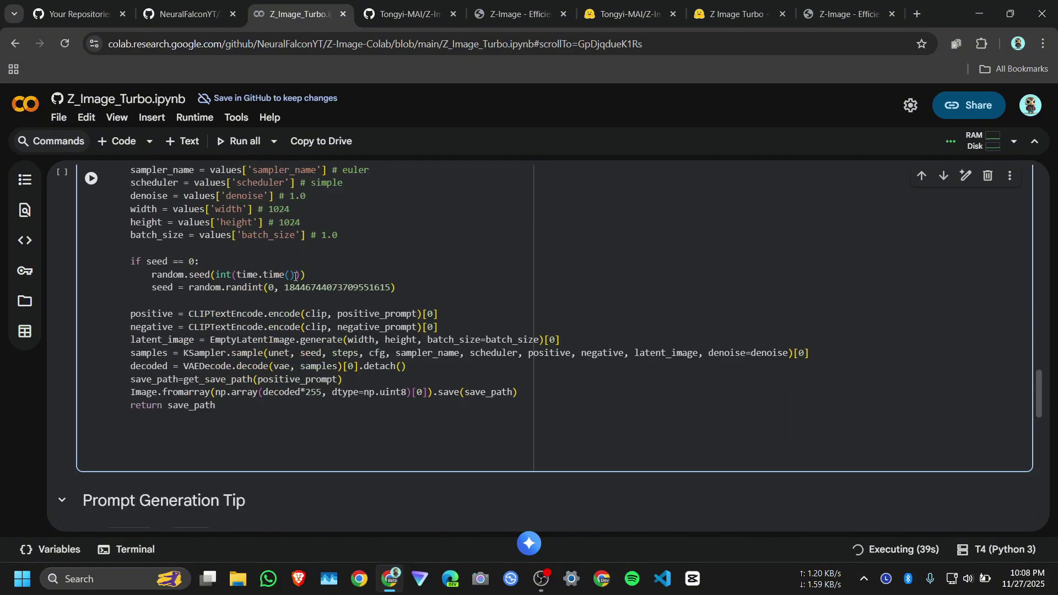
scroll(211, 259, up, 12)
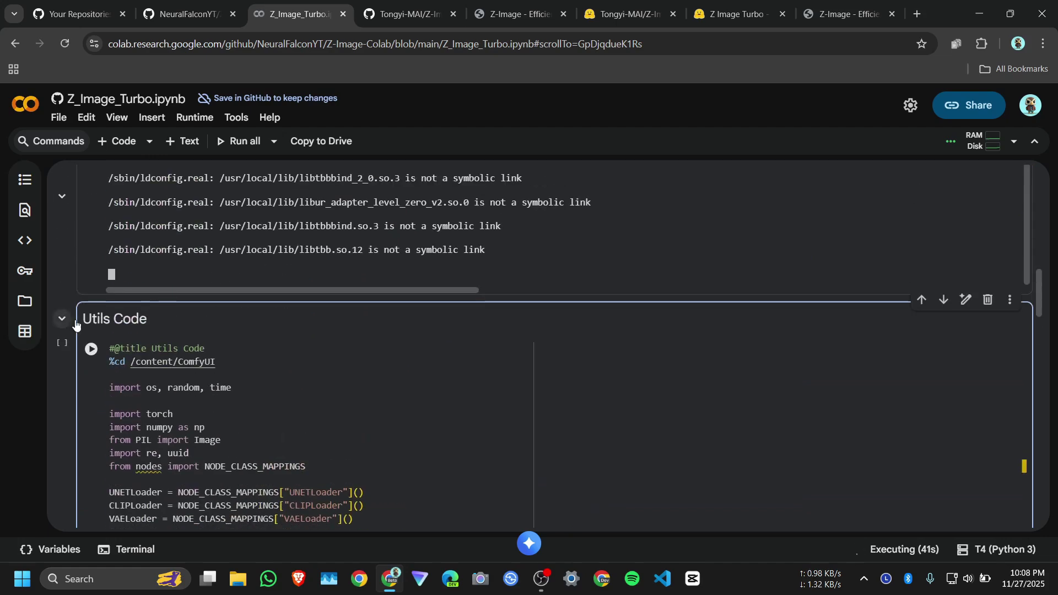
click(62, 319)
scroll(269, 299, up, 10)
scroll(273, 303, up, 10)
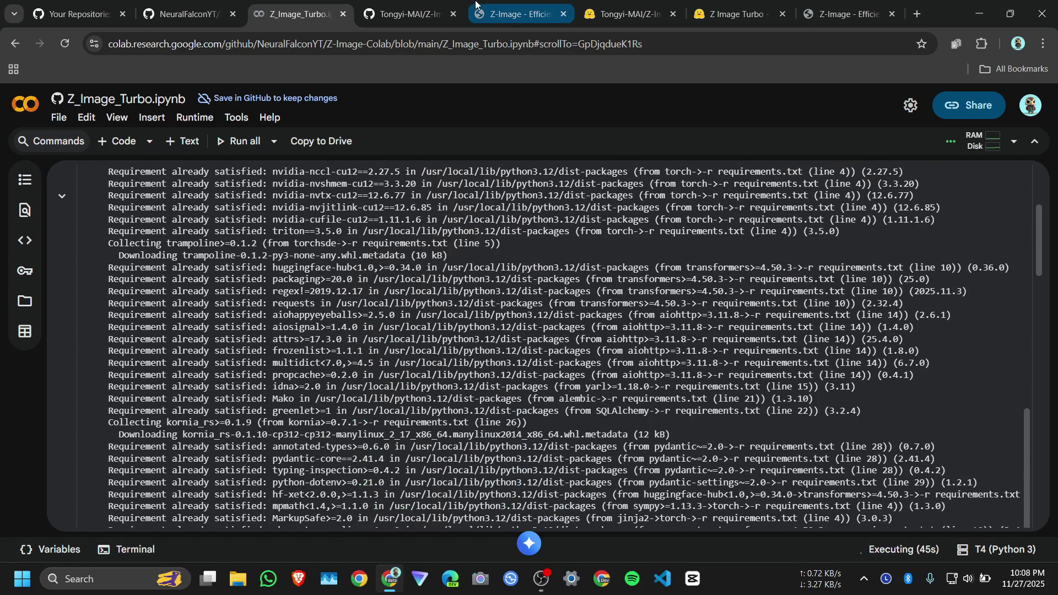
- On the Z-Image blog, scroll past the architecture diagram and Arena leaderboard to Efficient Photorealistic Quality
click(519, 5)
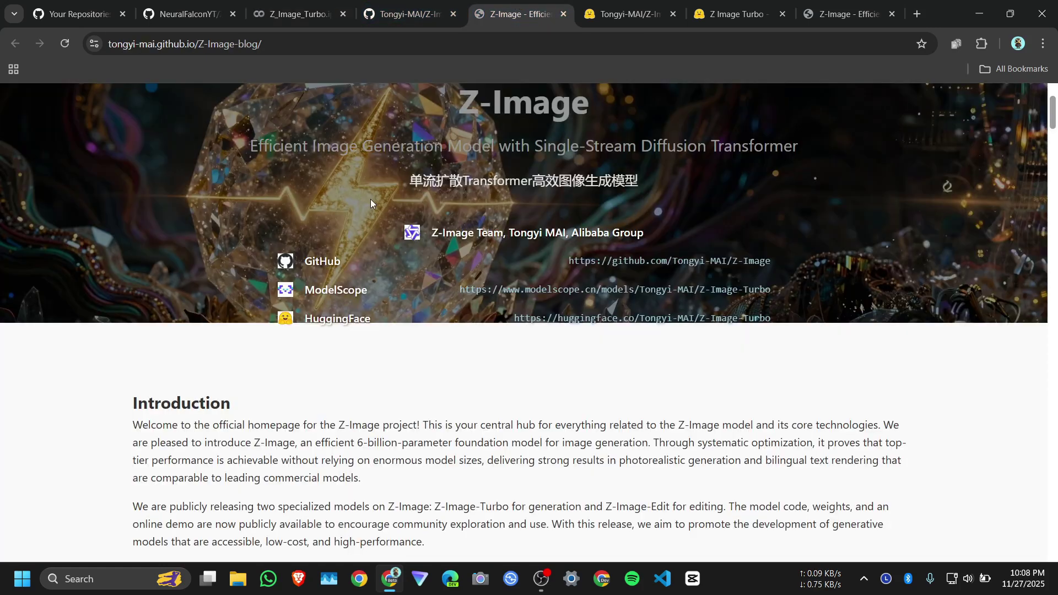
scroll(389, 248, down, 10)
scroll(386, 250, down, 2)
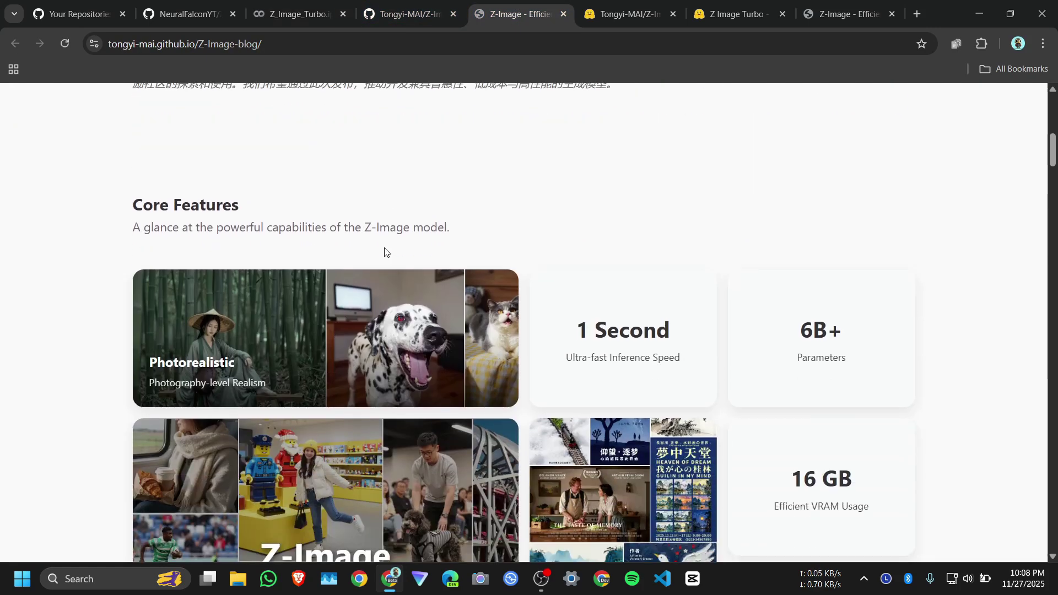
scroll(303, 251, down, 2)
scroll(216, 252, up, 2)
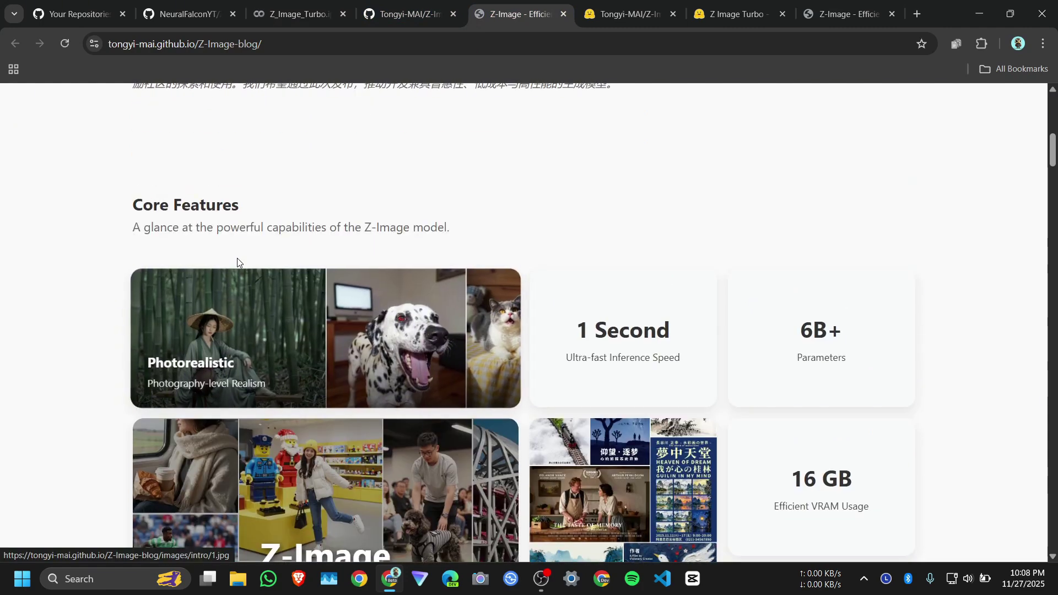
scroll(208, 278, down, 2)
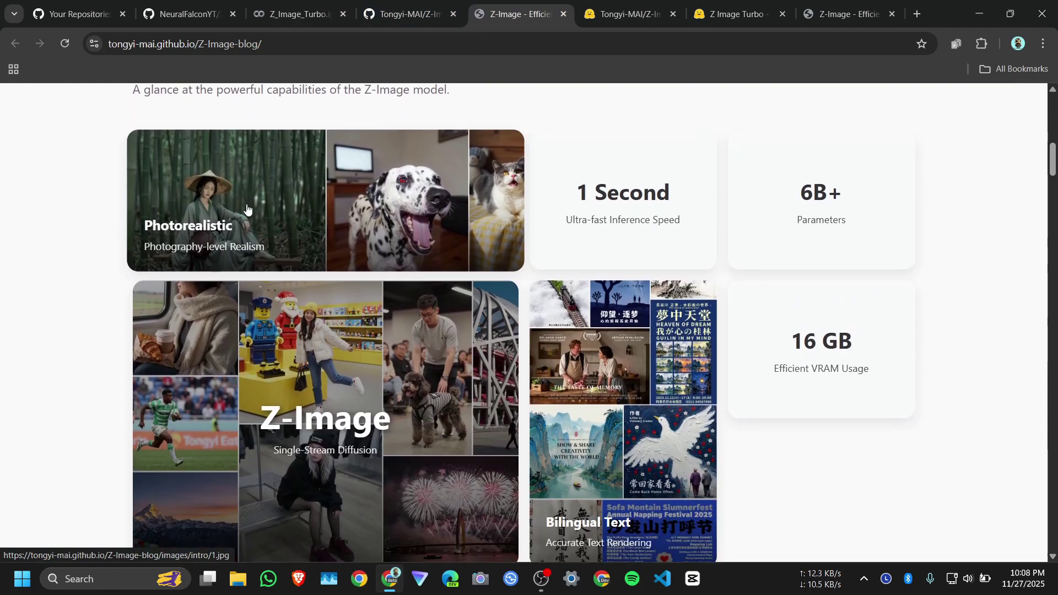
- Enlarge a photorealistic sample image, zoom in and out to inspect it, then close it
click(246, 208)
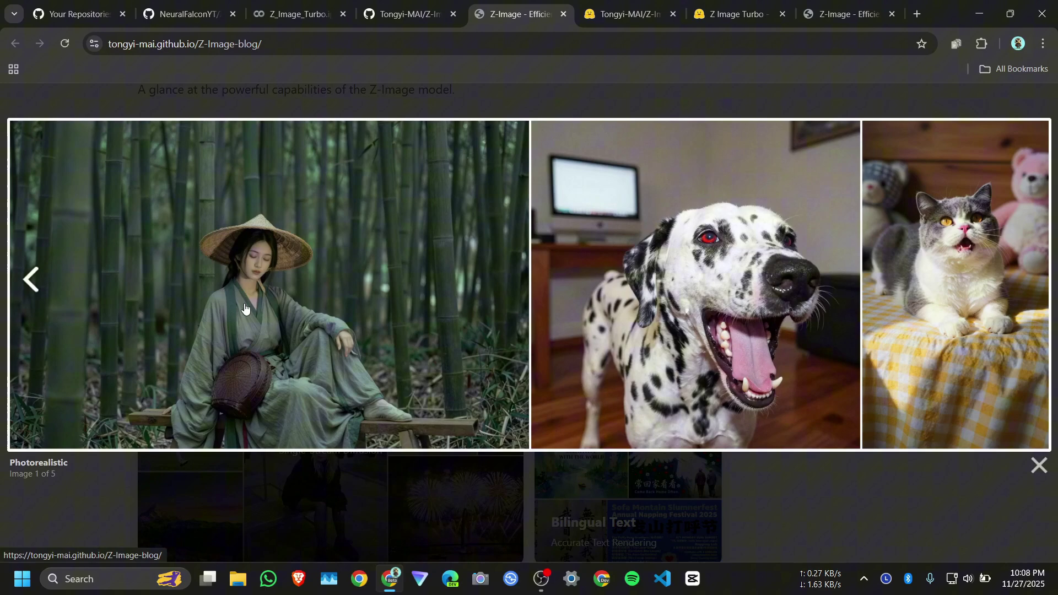
key(ctrl+plus)
key(ctrl+plus)
key(ctrl+plus)
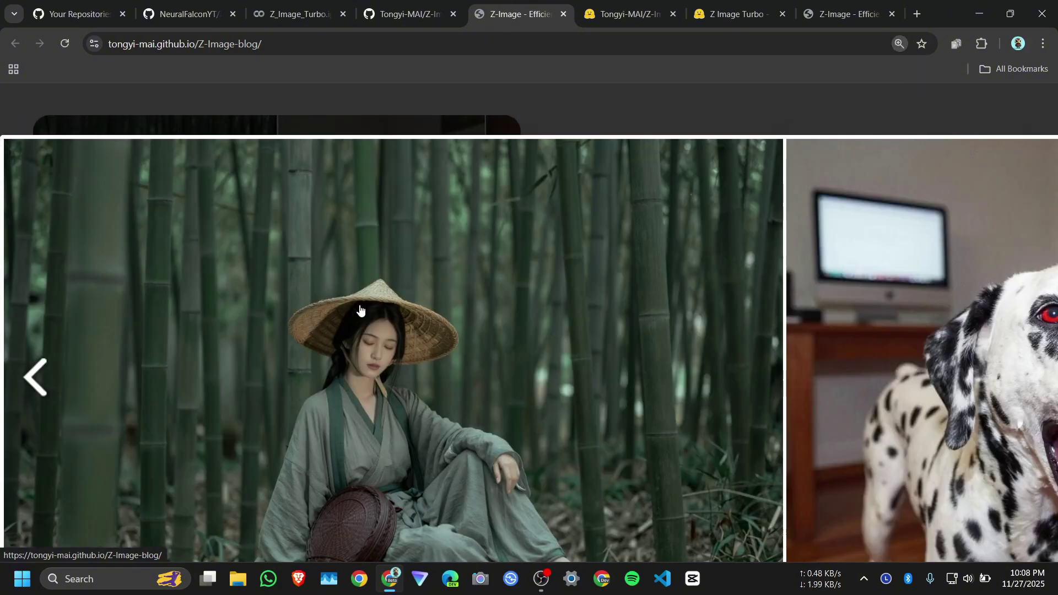
key(ctrl+minus)
key(ctrl+minus)
key(ctrl+minus)
key(ctrl+minus)
key(ctrl+minus)
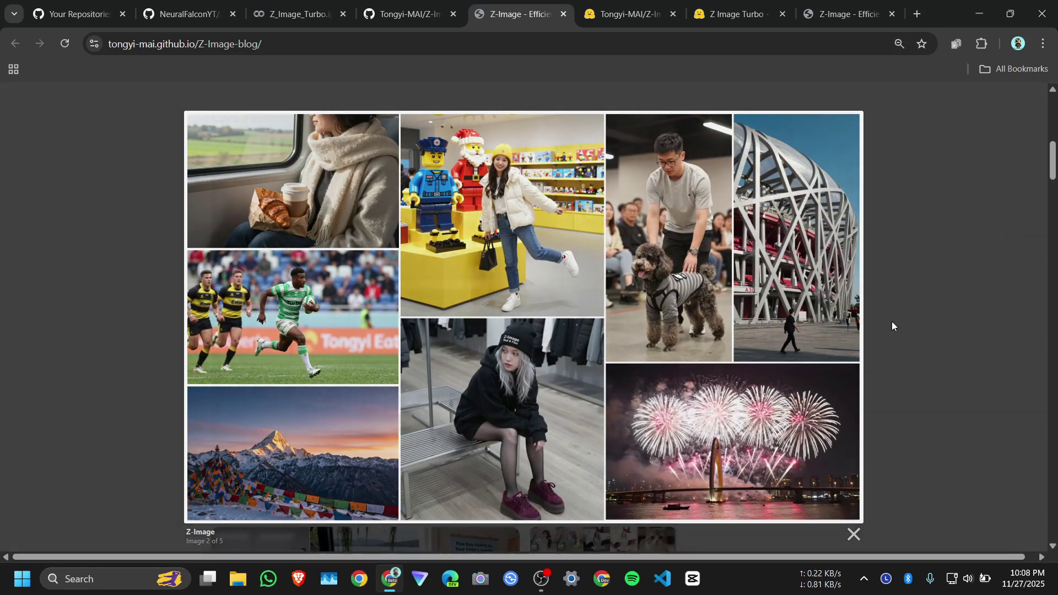
click(891, 324)
scroll(390, 339, up, 3)
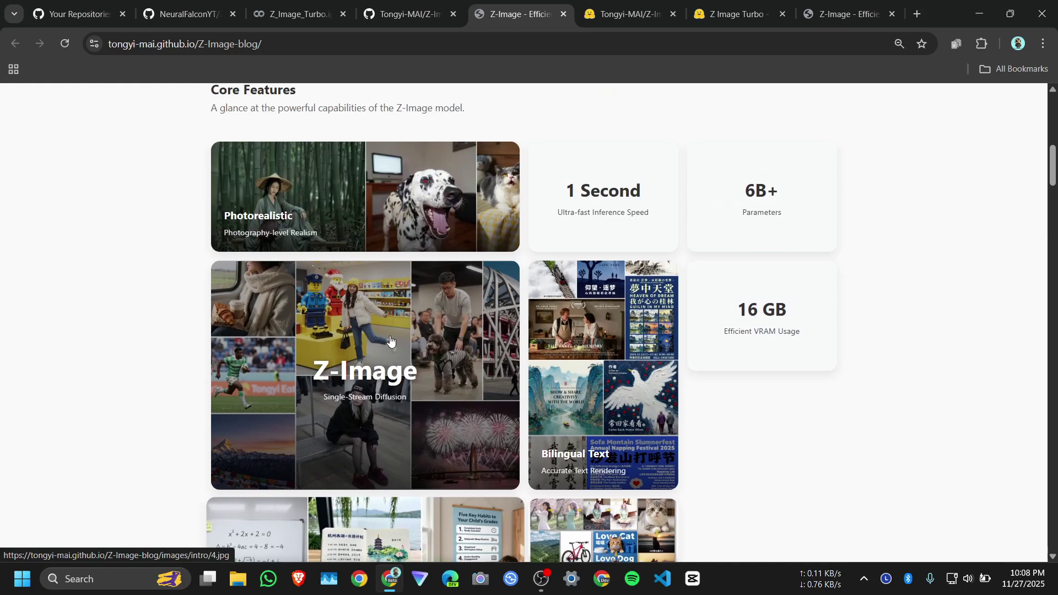
scroll(387, 334, down, 15)
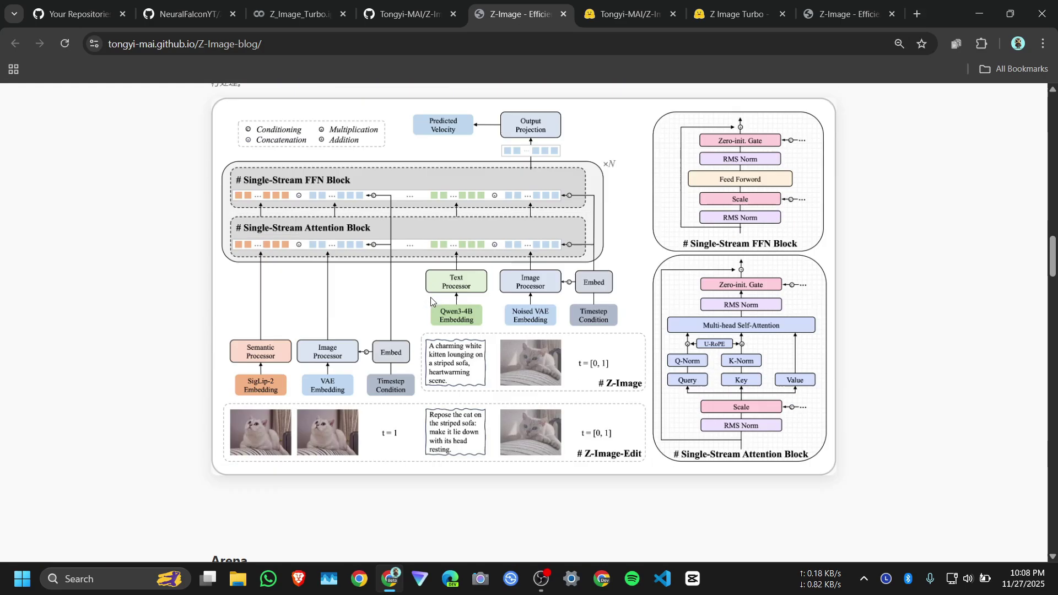
scroll(435, 284, down, 15)
- Enlarge the bronze statue photorealism sample, zooming to 125% and back to 90%
scroll(385, 276, up, 4)
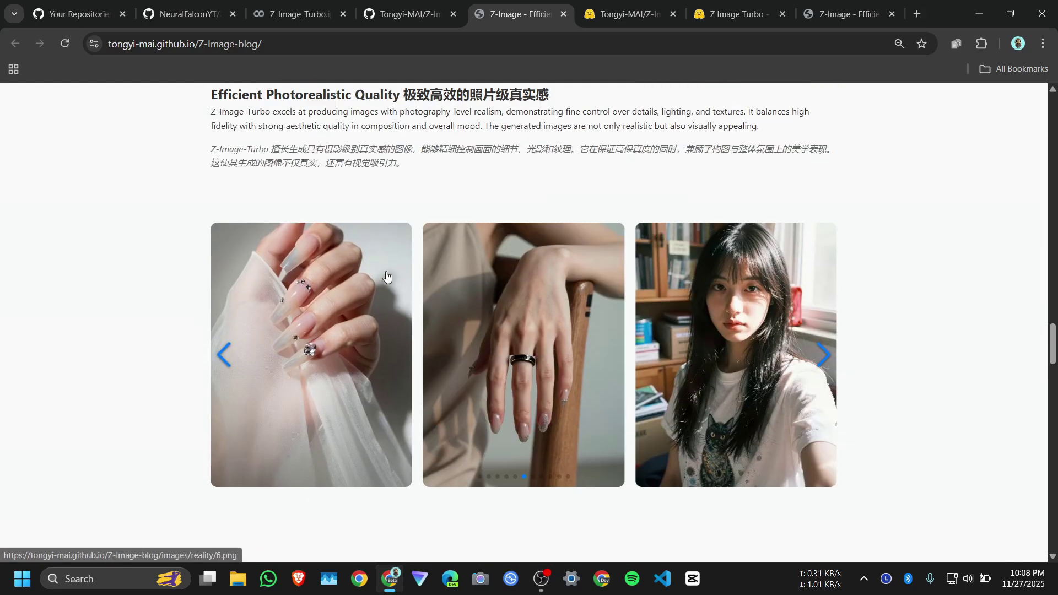
click(243, 350)
click(276, 343)
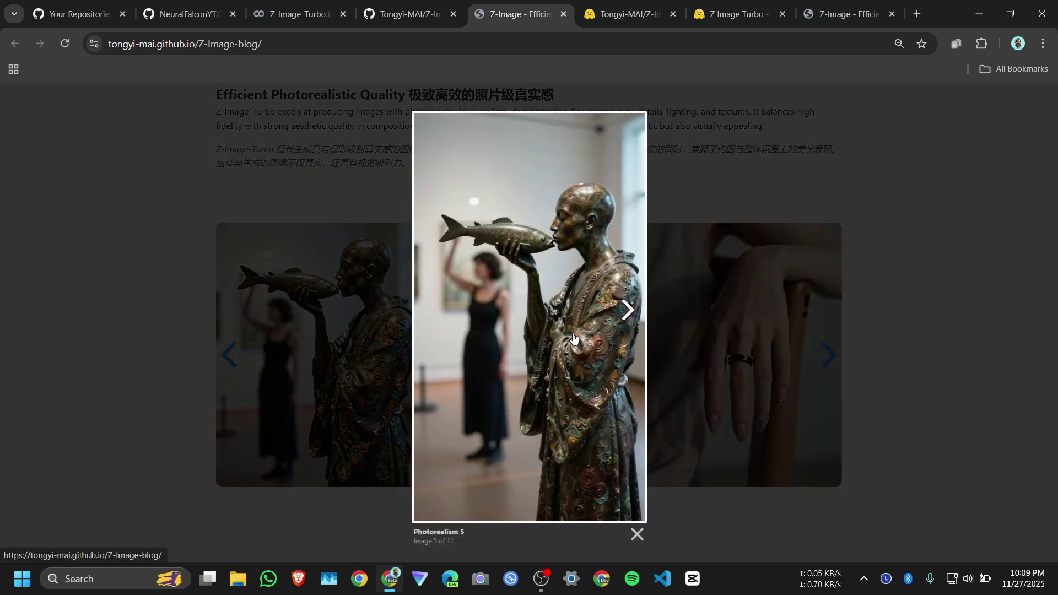
key(ctrl+plus)
key(ctrl+plus)
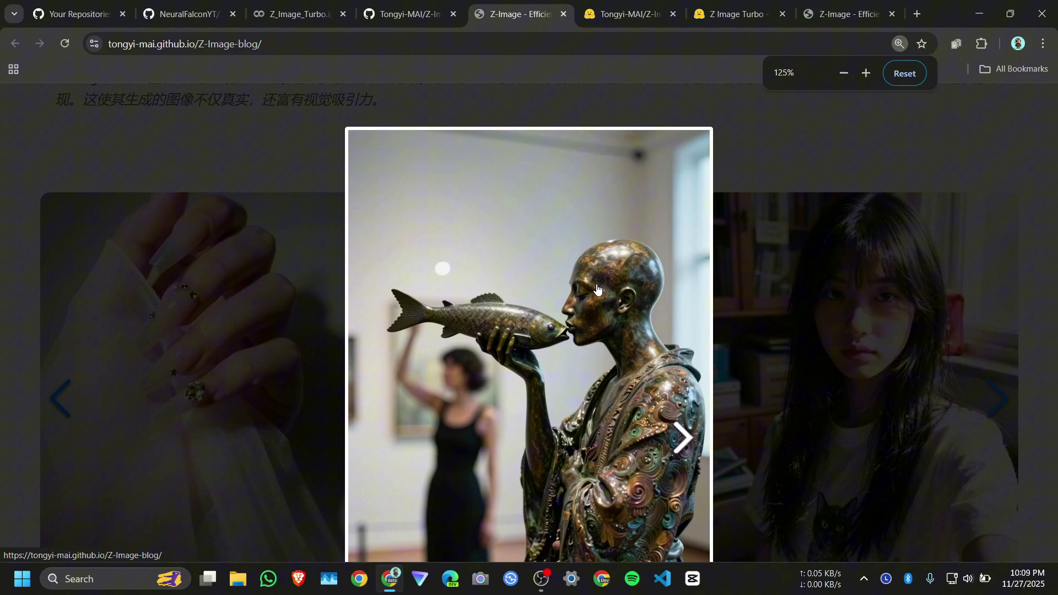
key(ctrl+minus)
key(ctrl+minus)
key(ctrl+minus)
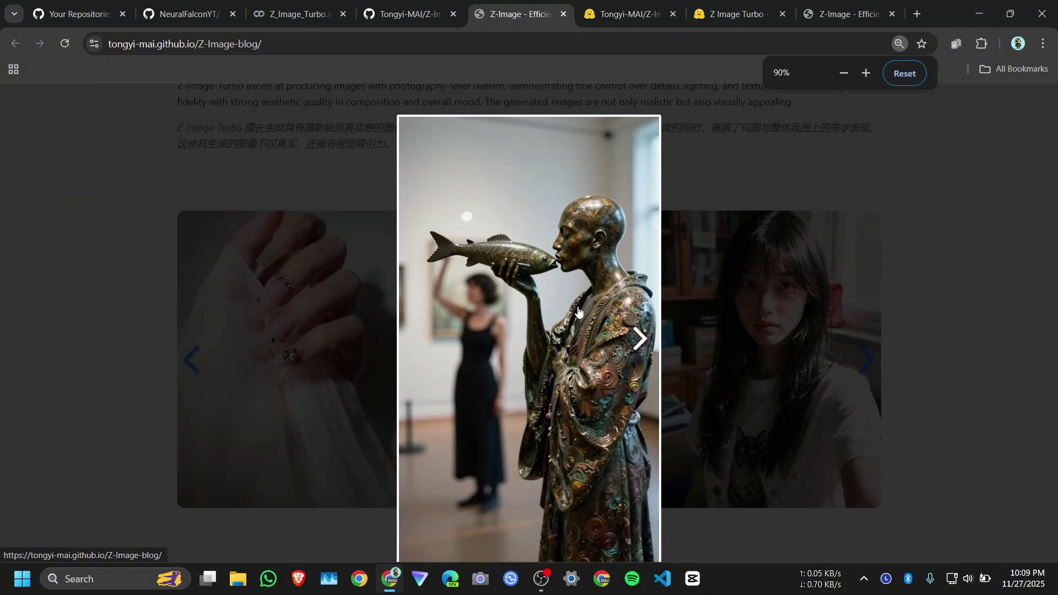
click(637, 345)
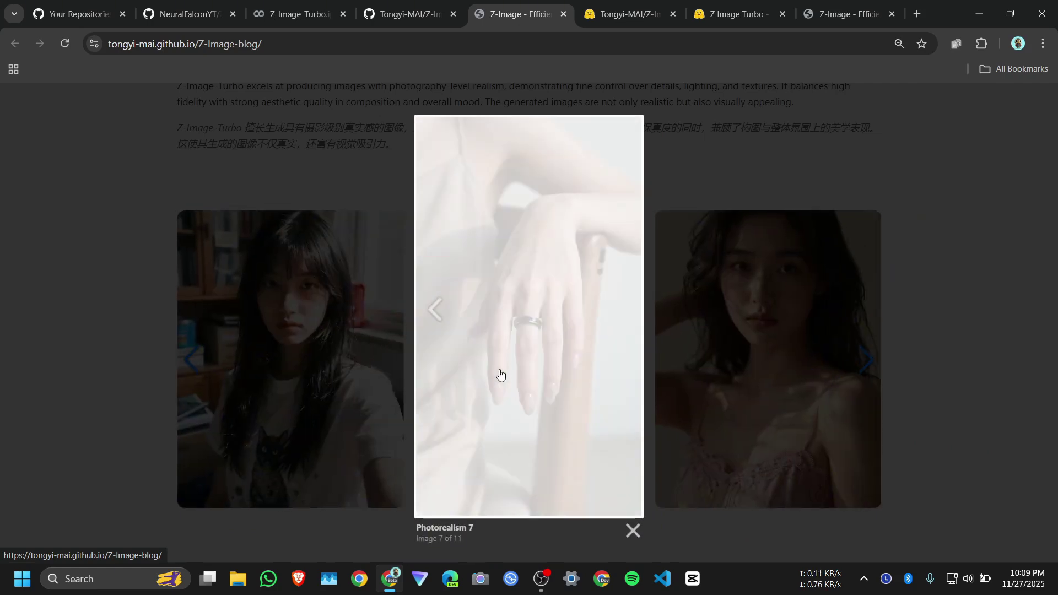
scroll(513, 386, up, 4)
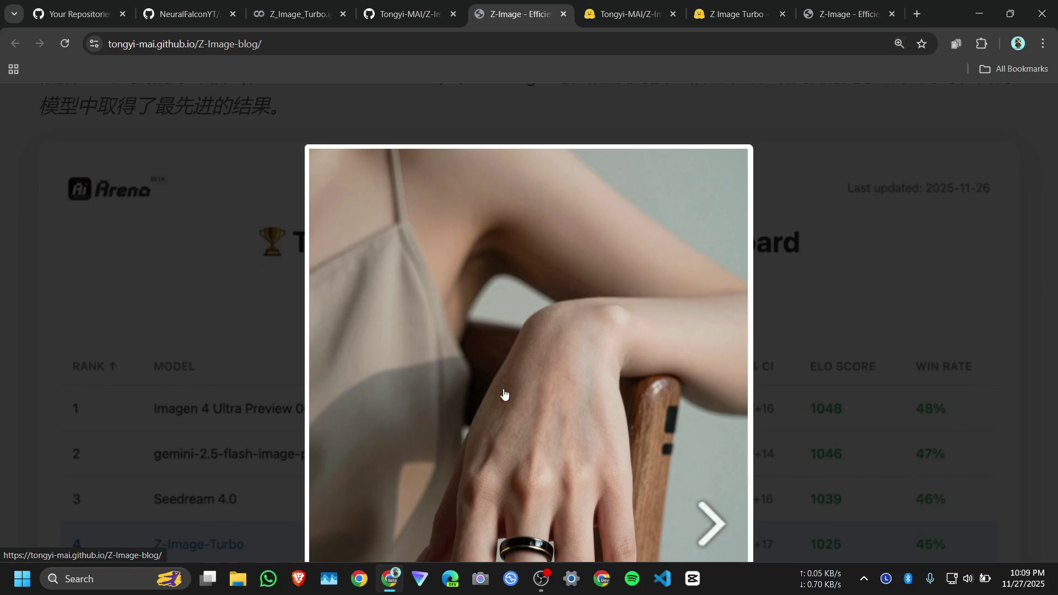
scroll(570, 365, down, 4)
- Browse Photorealism 8 through 11, wrap around to Photorealism 3 (the lotus), then close the viewer
click(632, 338)
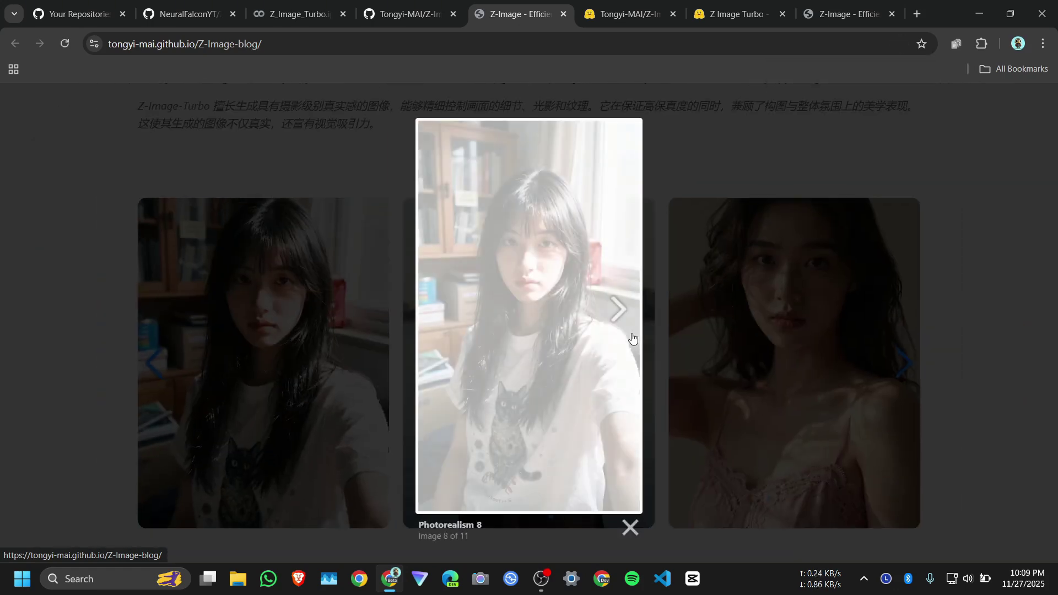
click(618, 312)
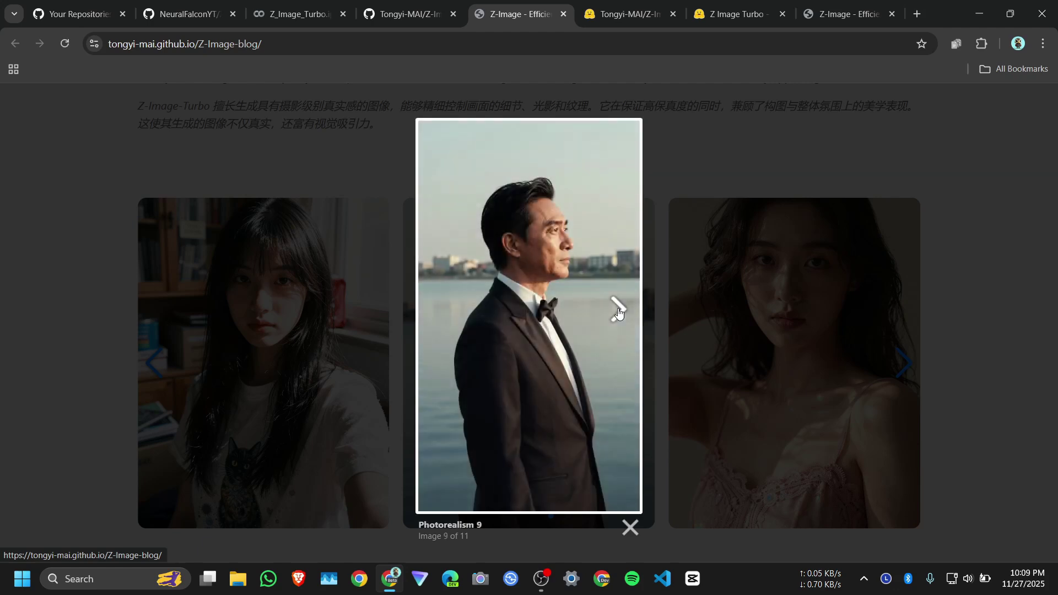
click(618, 312)
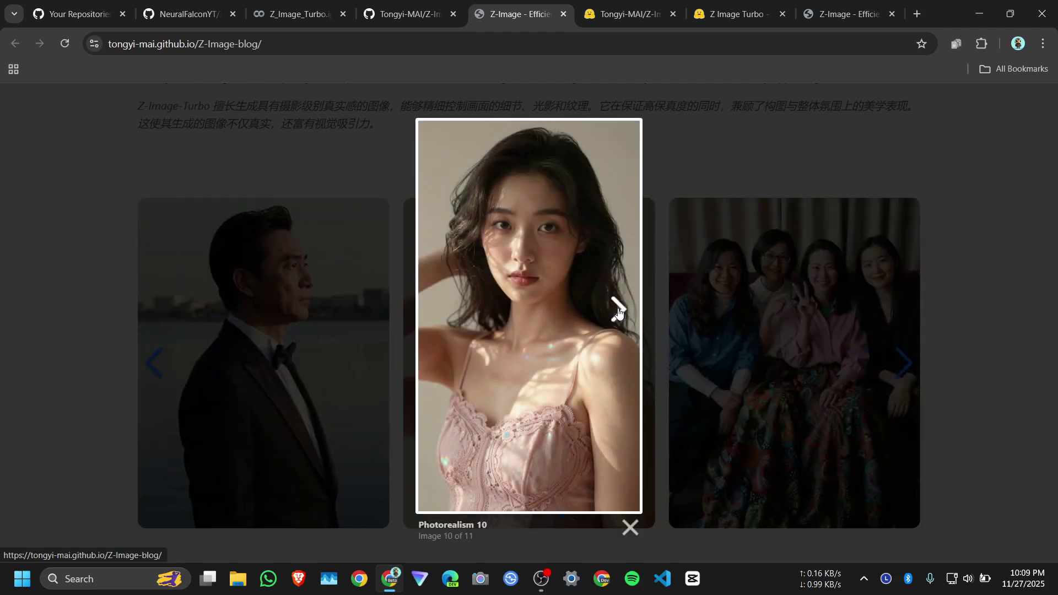
click(618, 312)
click(618, 311)
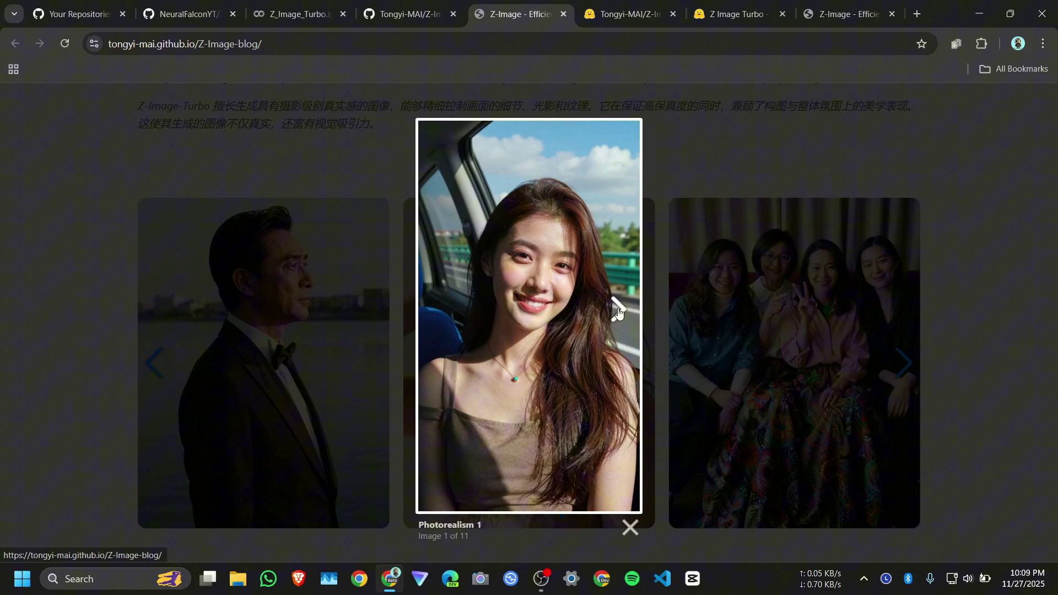
click(618, 312)
click(618, 312)
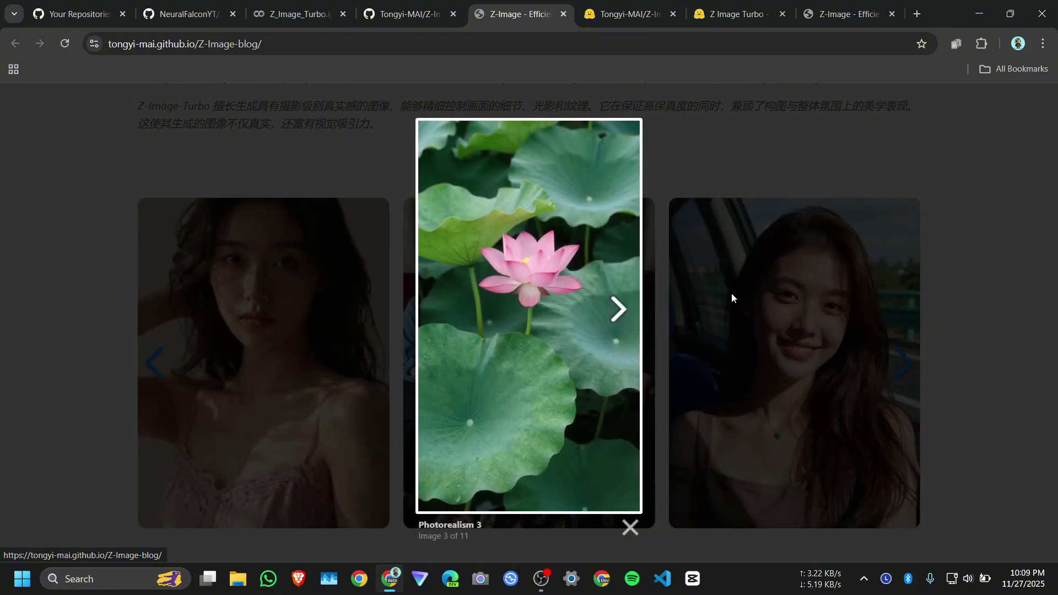
click(910, 286)
- Page through the bilingual posters, from Bilingual Text 1 to the red anniversary scroll, then close
scroll(751, 308, down, 15)
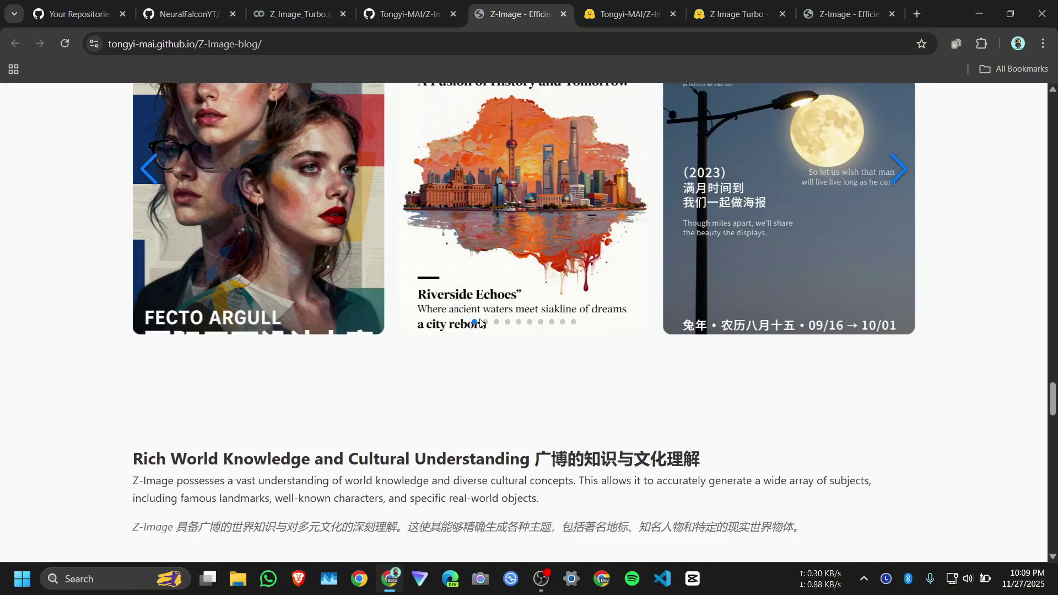
scroll(479, 323, up, 1)
click(293, 306)
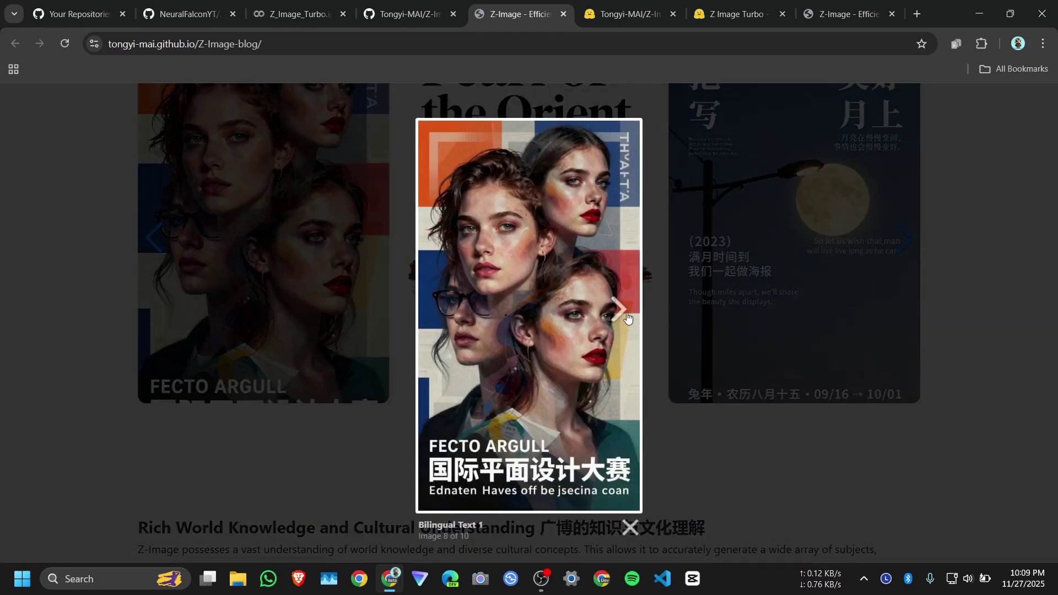
click(627, 316)
click(621, 313)
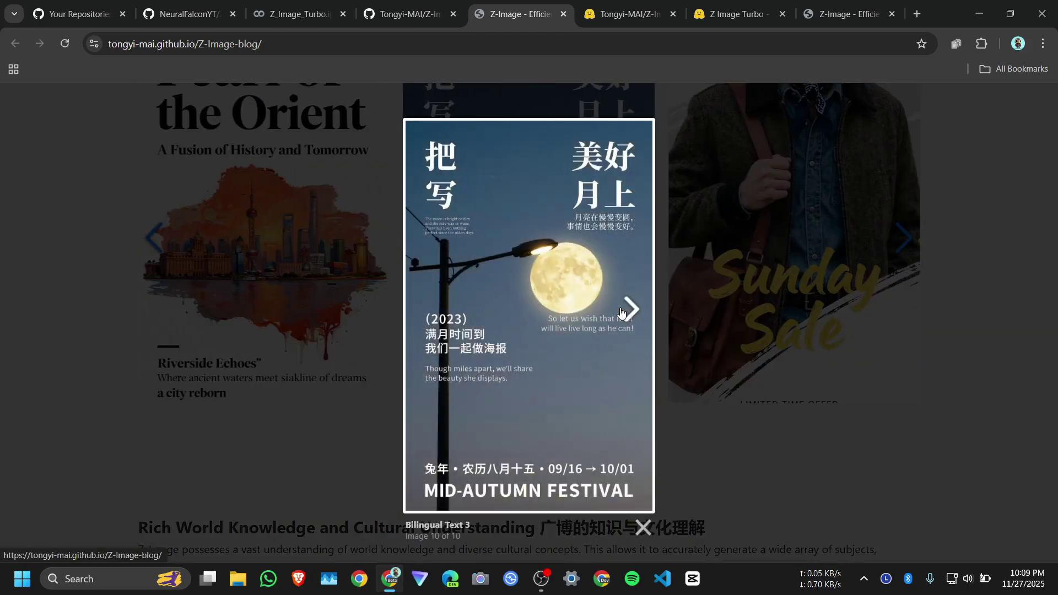
click(620, 313)
click(621, 313)
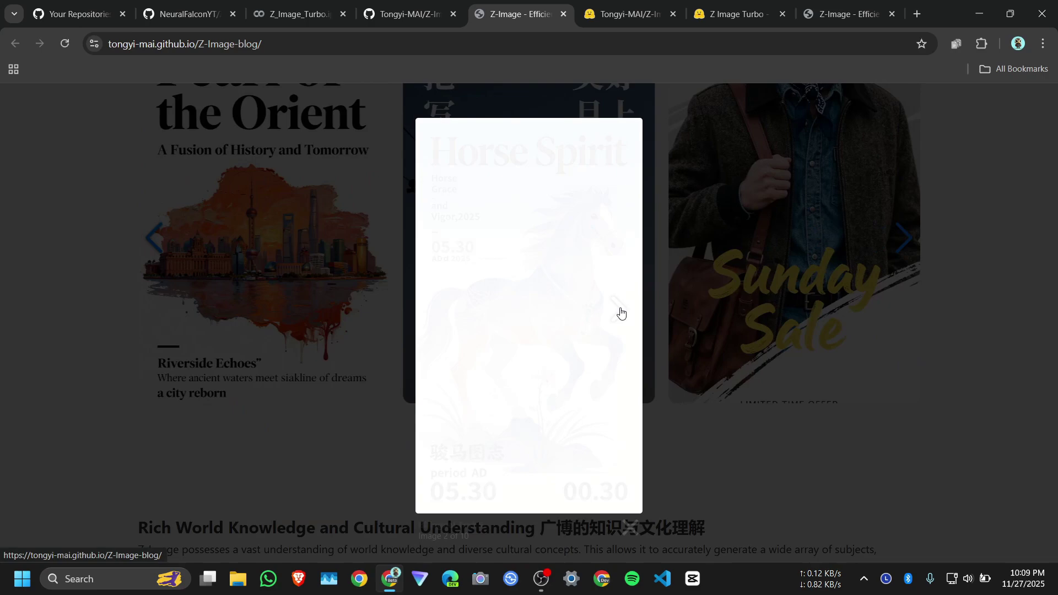
click(621, 312)
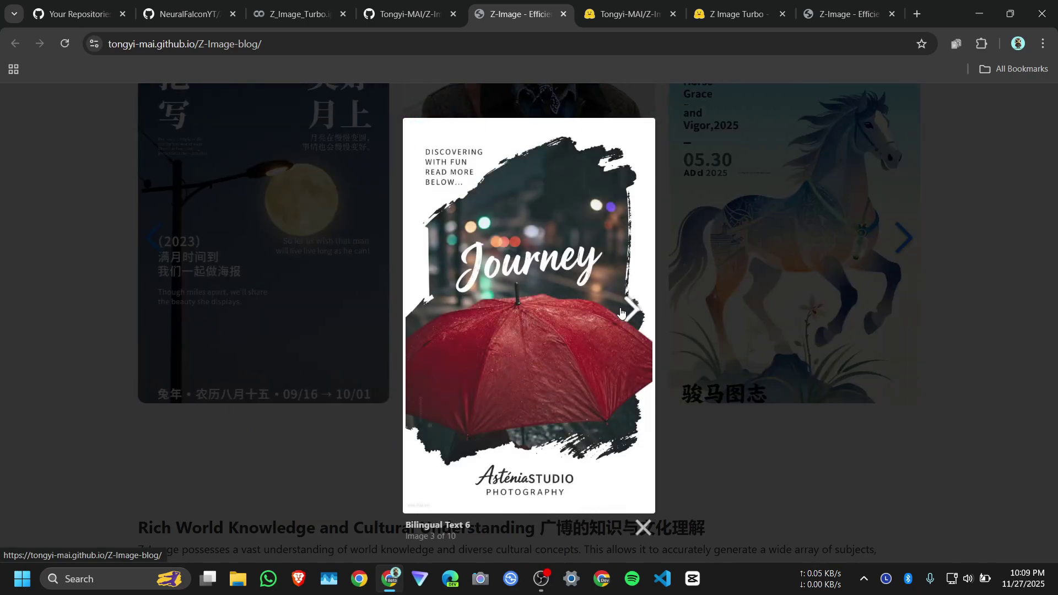
click(621, 313)
click(621, 312)
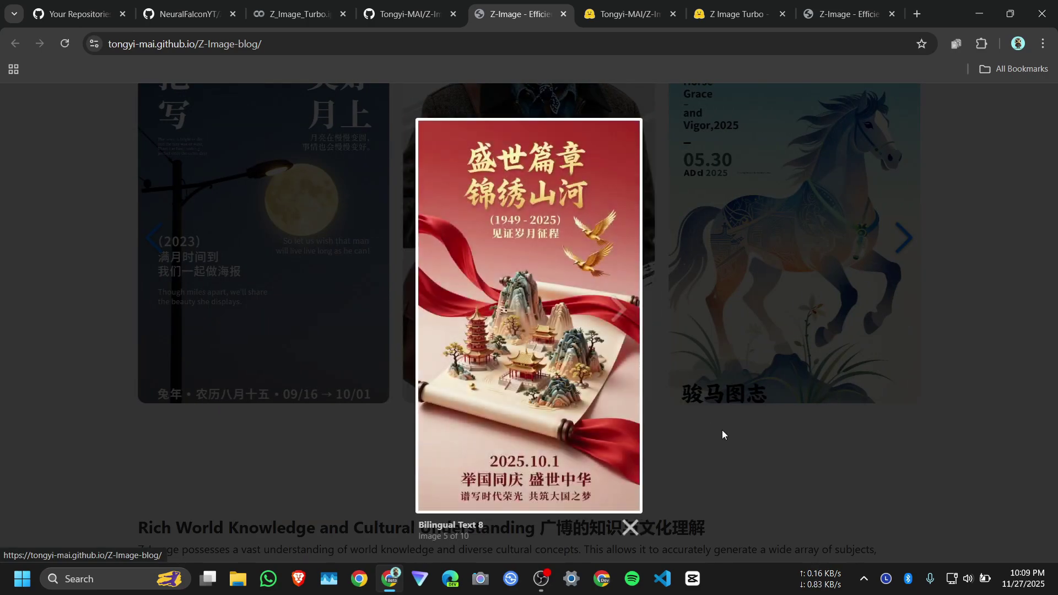
click(721, 430)
- Browse the world-knowledge landmarks enlarged: St Basil's, Notre Dame, Empire State, Mont St Michel, Taj Mahal, golden pagoda
scroll(616, 377, down, 10)
scroll(547, 357, up, 3)
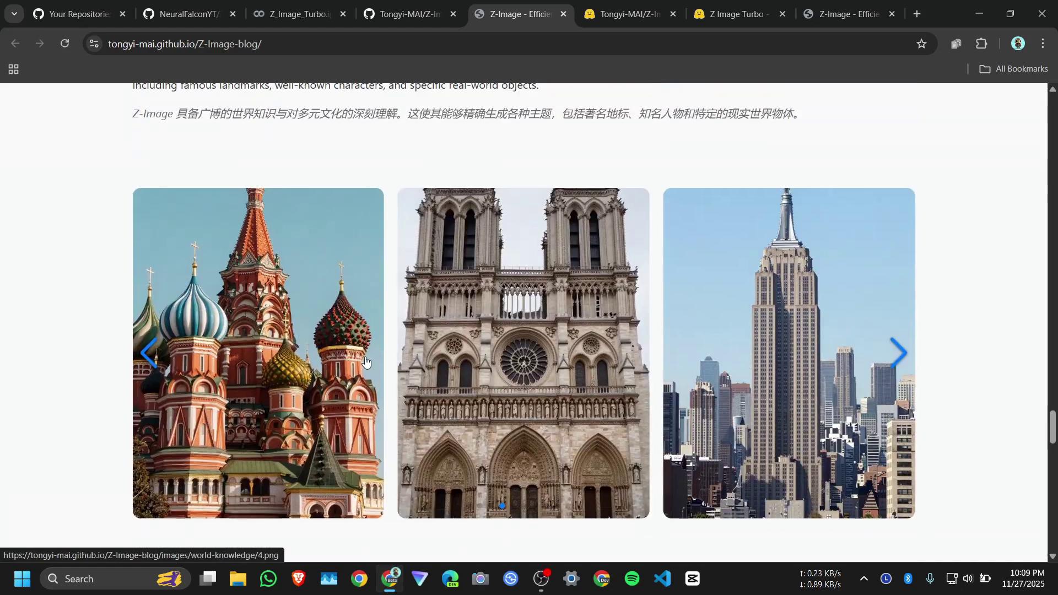
click(300, 370)
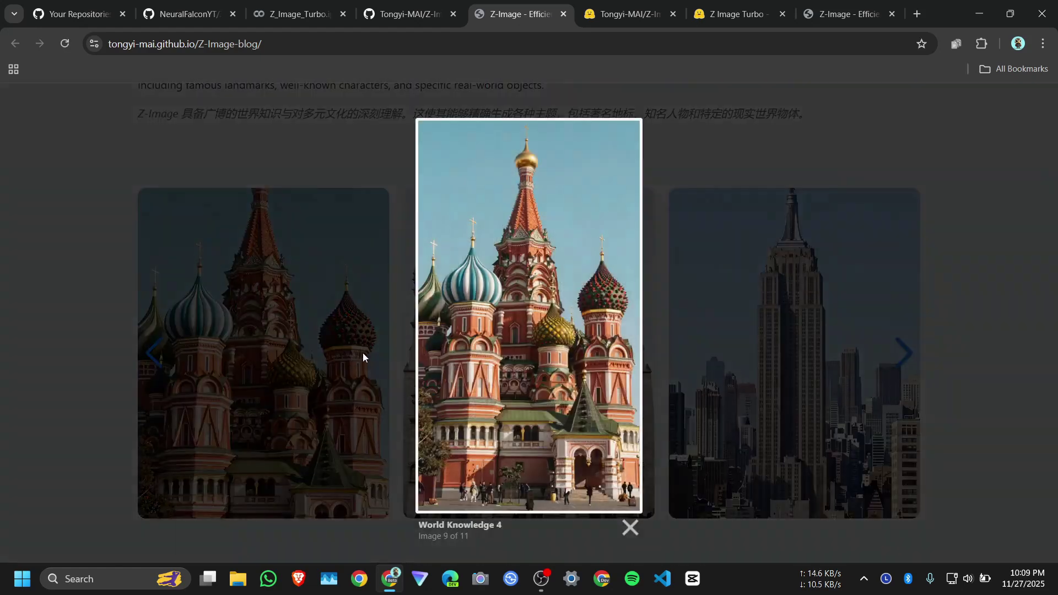
click(618, 306)
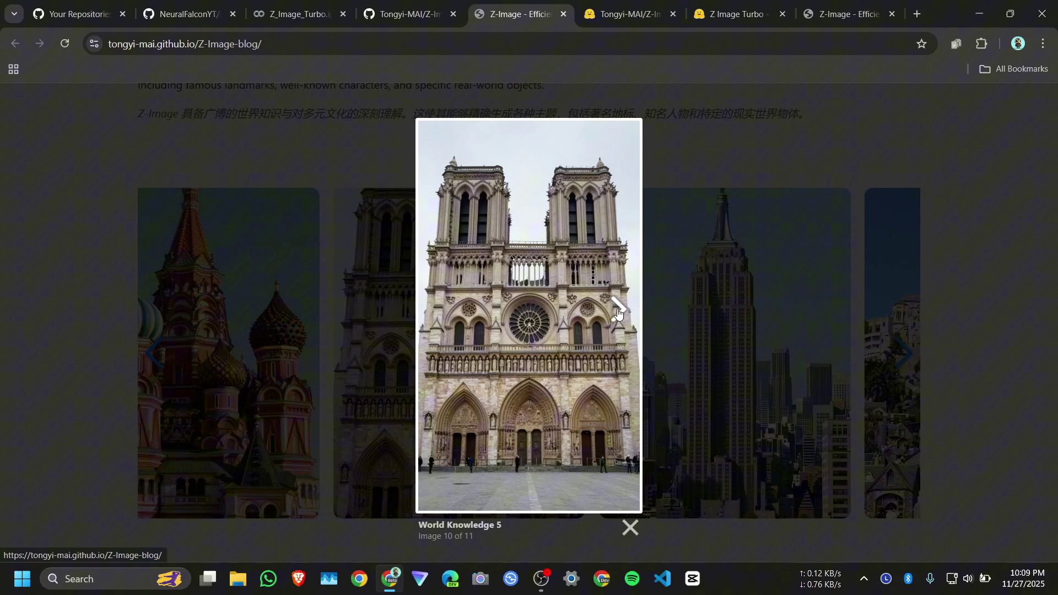
click(618, 311)
click(618, 312)
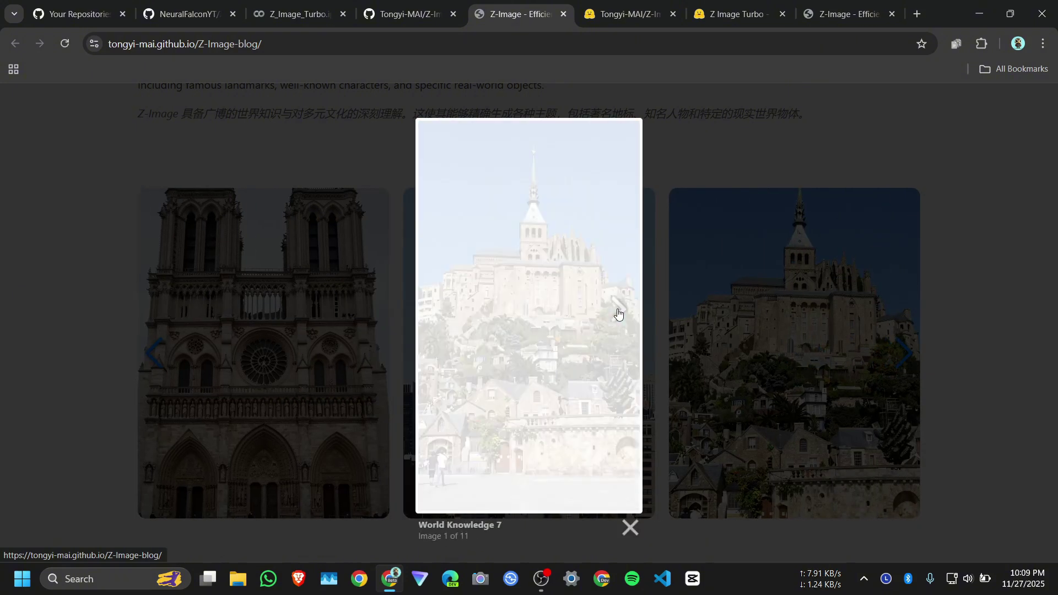
click(618, 312)
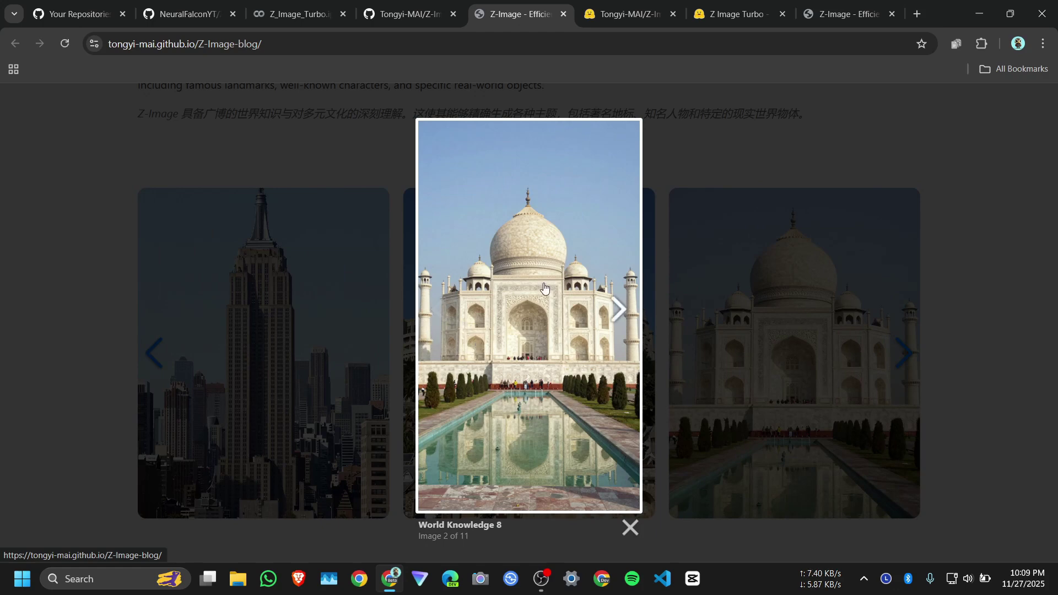
click(628, 318)
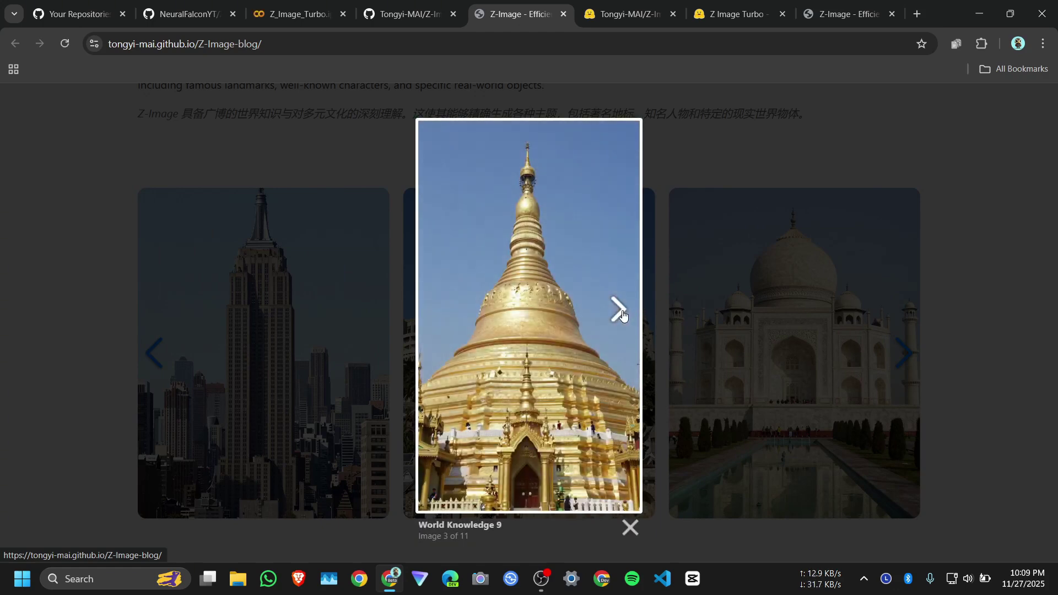
- Run the Utils Code cell, show its code, and scroll down to the prompt form
key(ctrl+3)
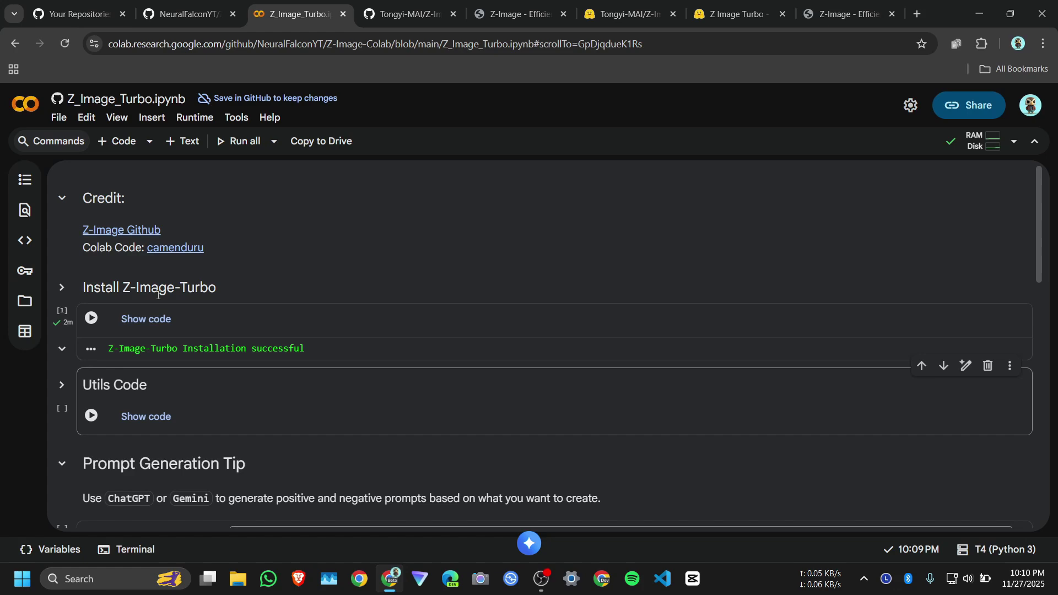
scroll(203, 312, down, 1)
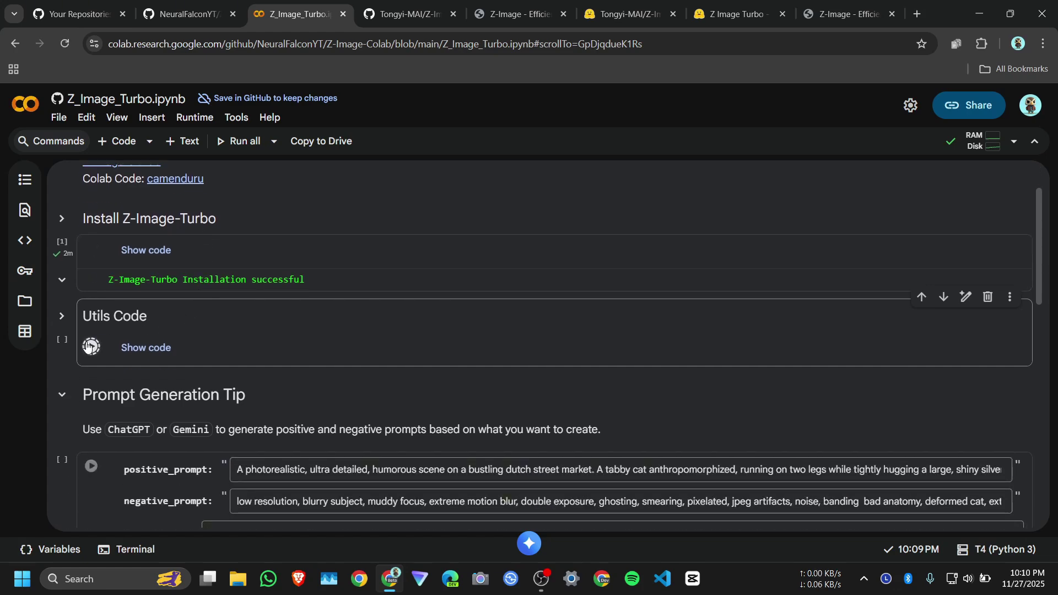
click(87, 346)
click(148, 347)
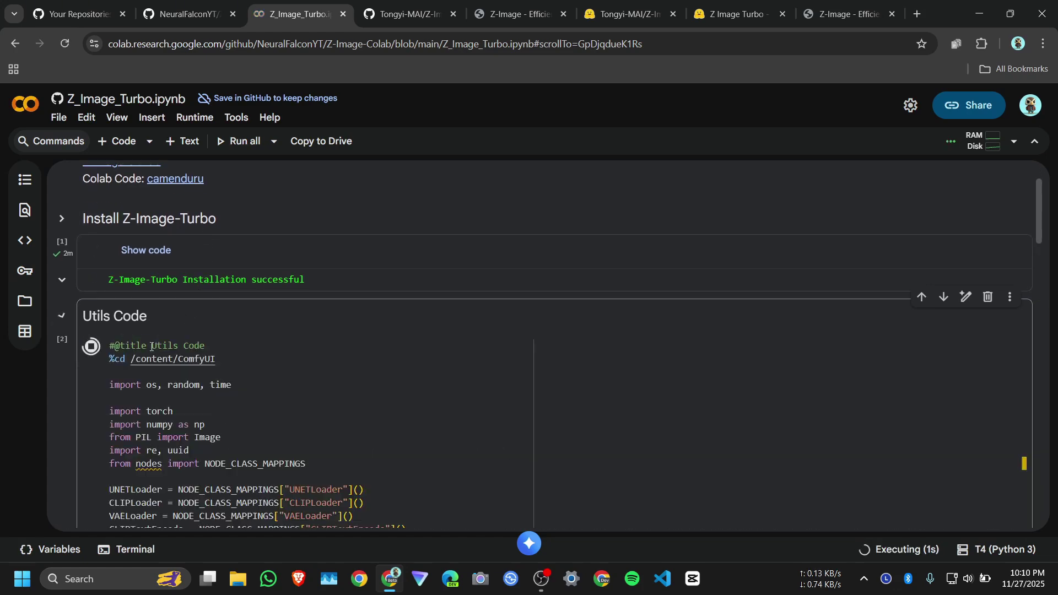
scroll(152, 347, down, 3)
scroll(179, 226, up, 2)
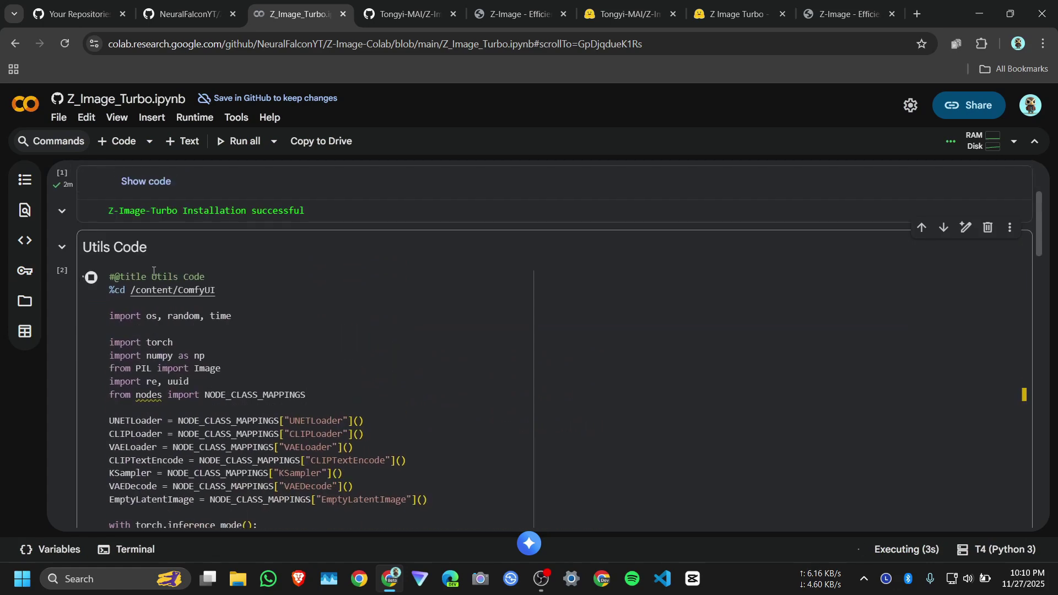
scroll(165, 309, down, 2)
scroll(154, 390, up, 3)
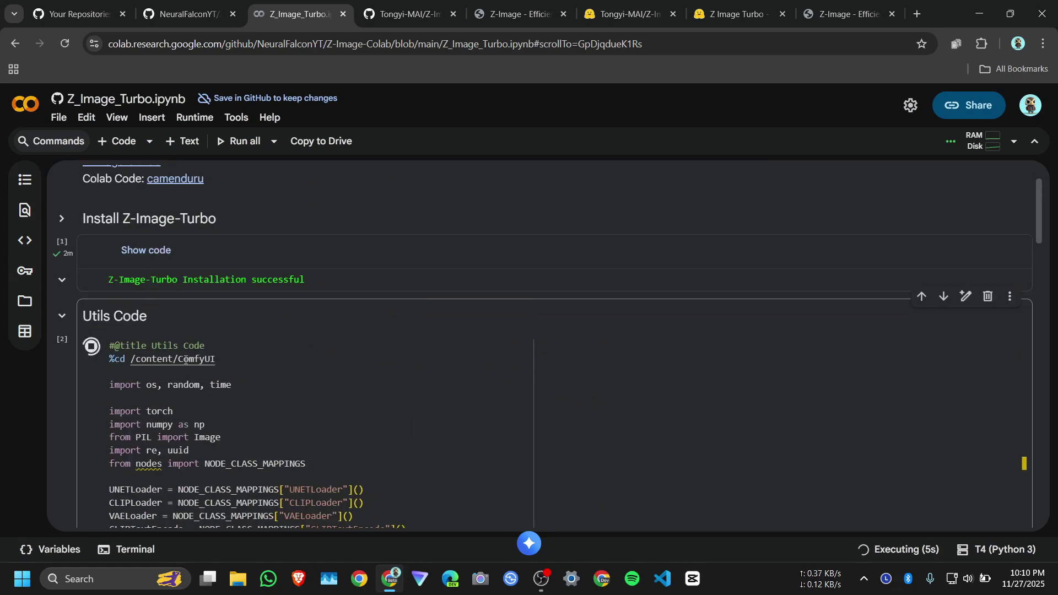
scroll(186, 360, down, 8)
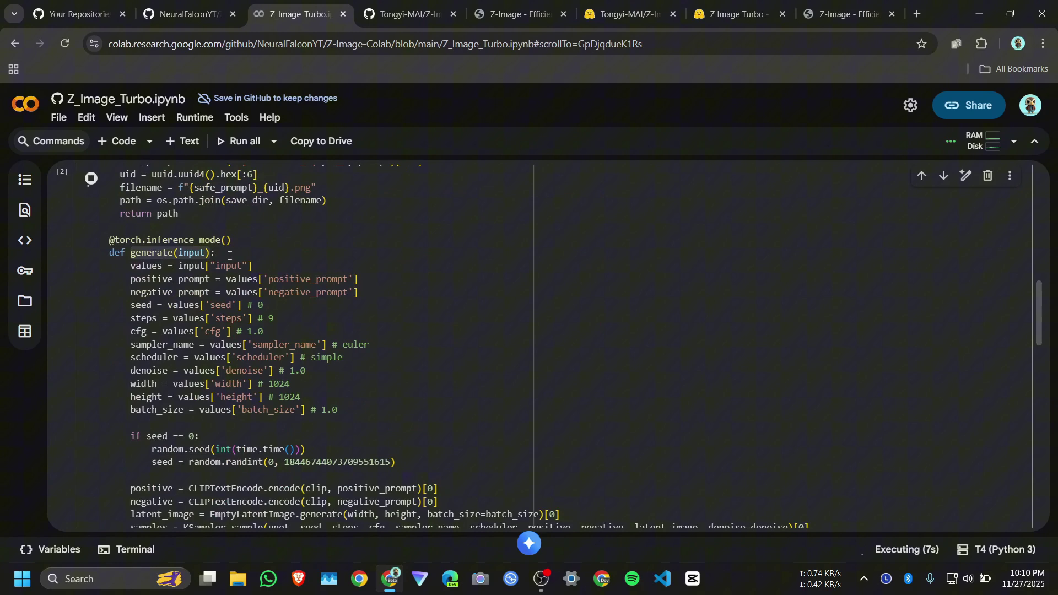
scroll(229, 255, down, 2)
scroll(198, 325, down, 5)
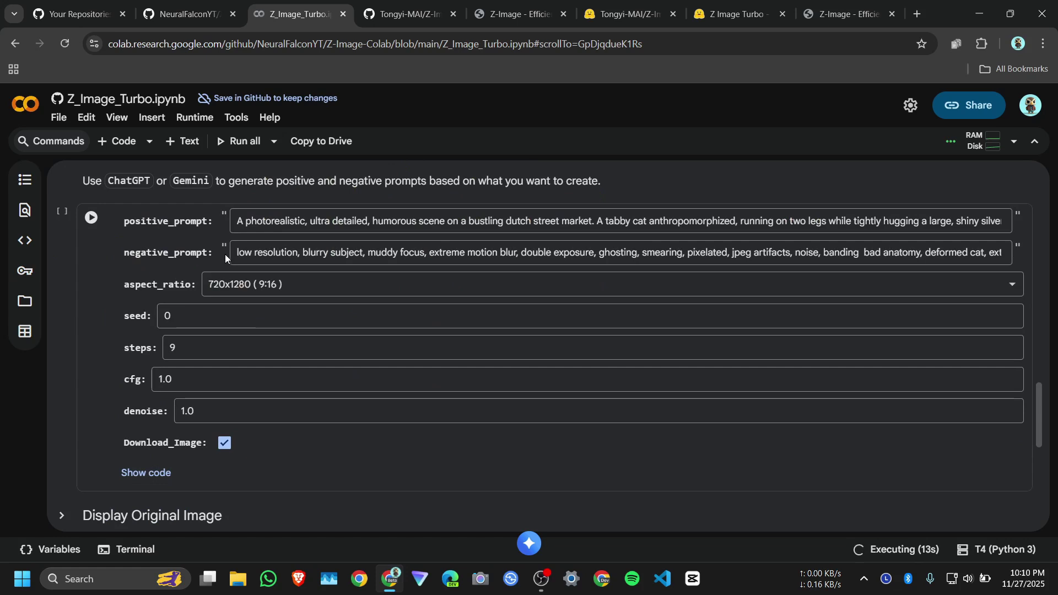
- Keep the aspect ratio at 720x1280 (9:16), with seed 0 and 9 steps
click(266, 285)
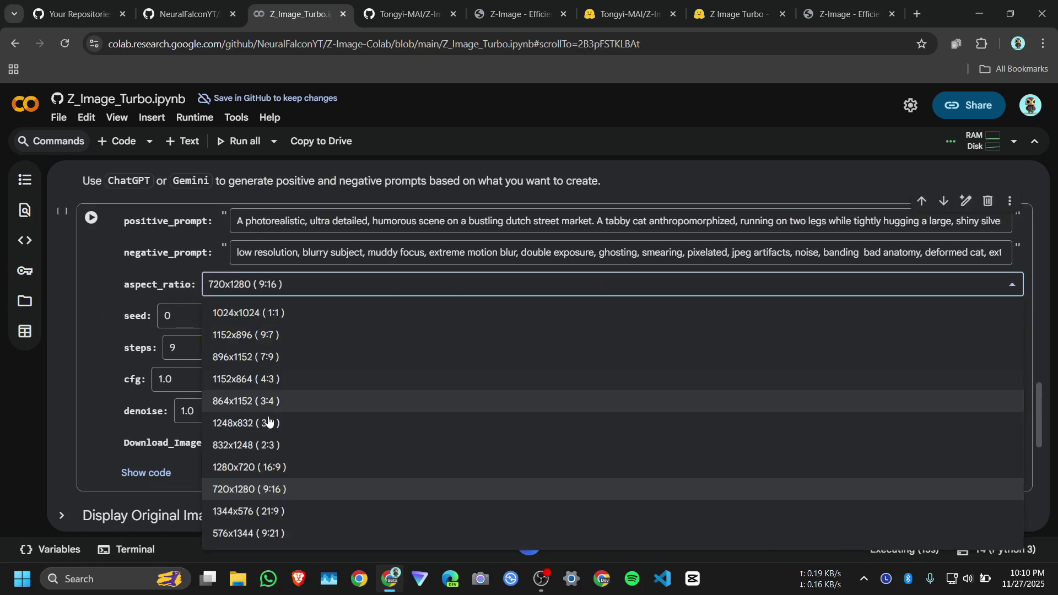
click(97, 339)
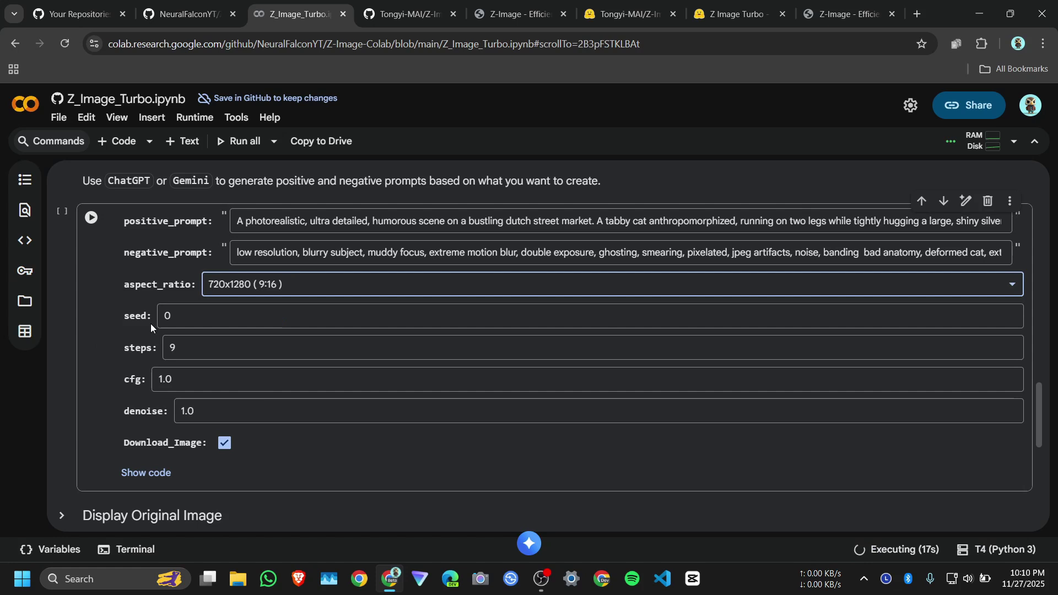
click(193, 316)
click(195, 352)
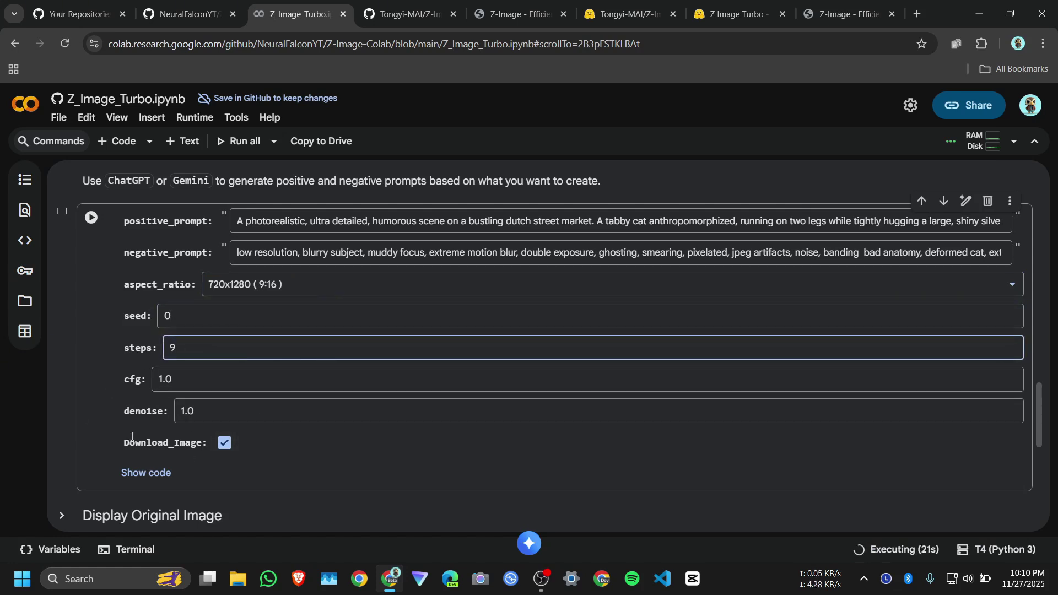
click(158, 446)
scroll(168, 403, up, 3)
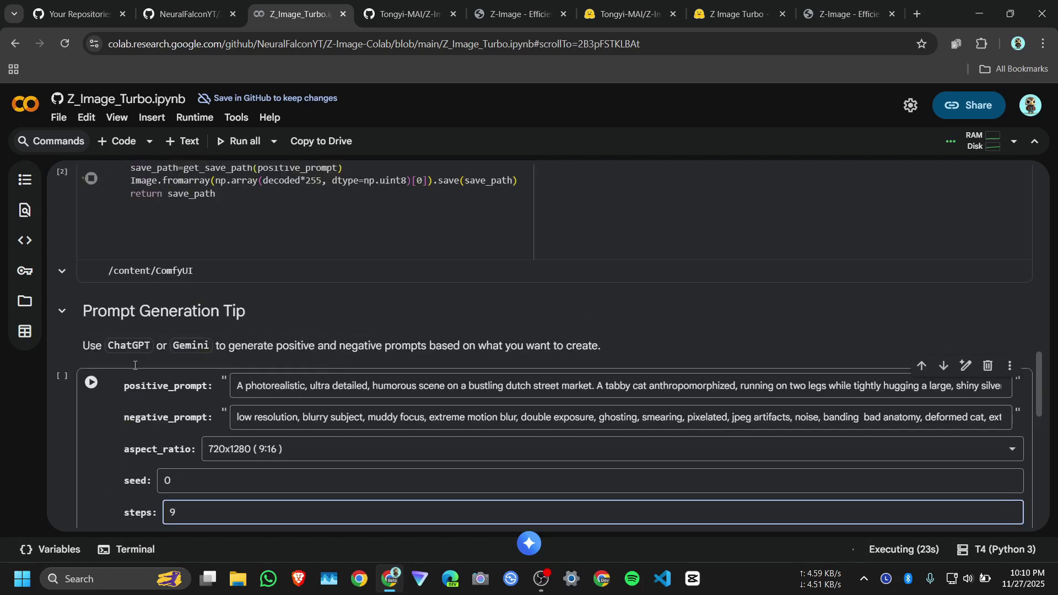
scroll(245, 303, down, 3)
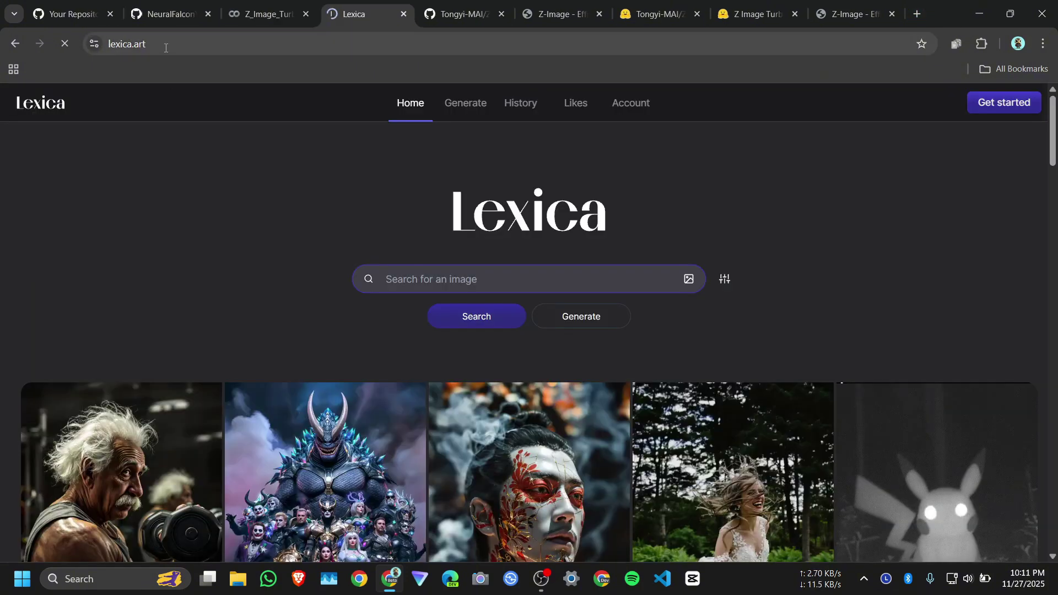
- Browse the lexica.art image gallery, then go back to the notebook's Prompt Generation Tip
click(163, 46)
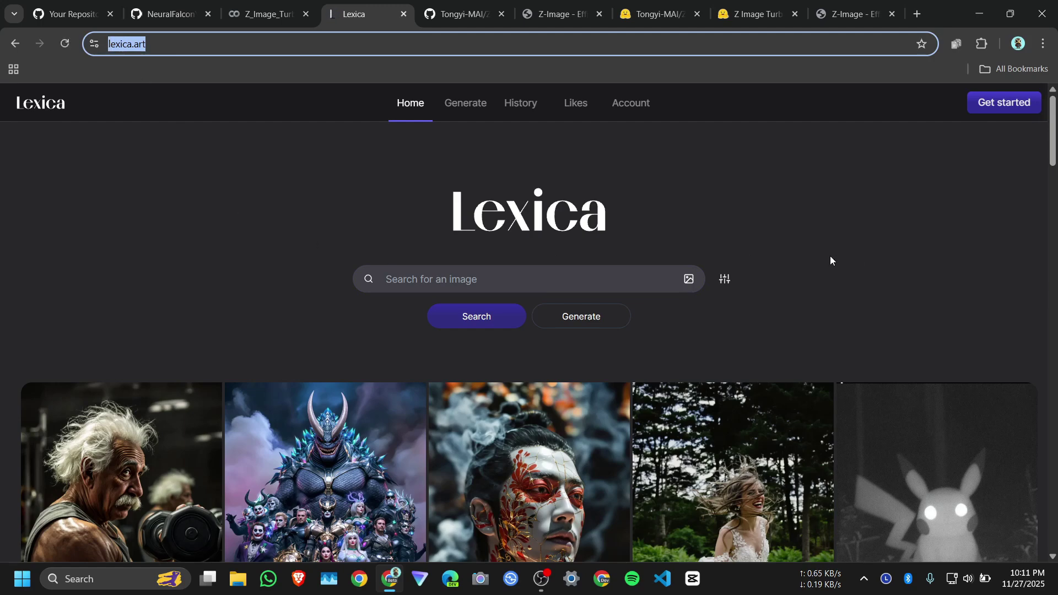
scroll(773, 316, down, 3)
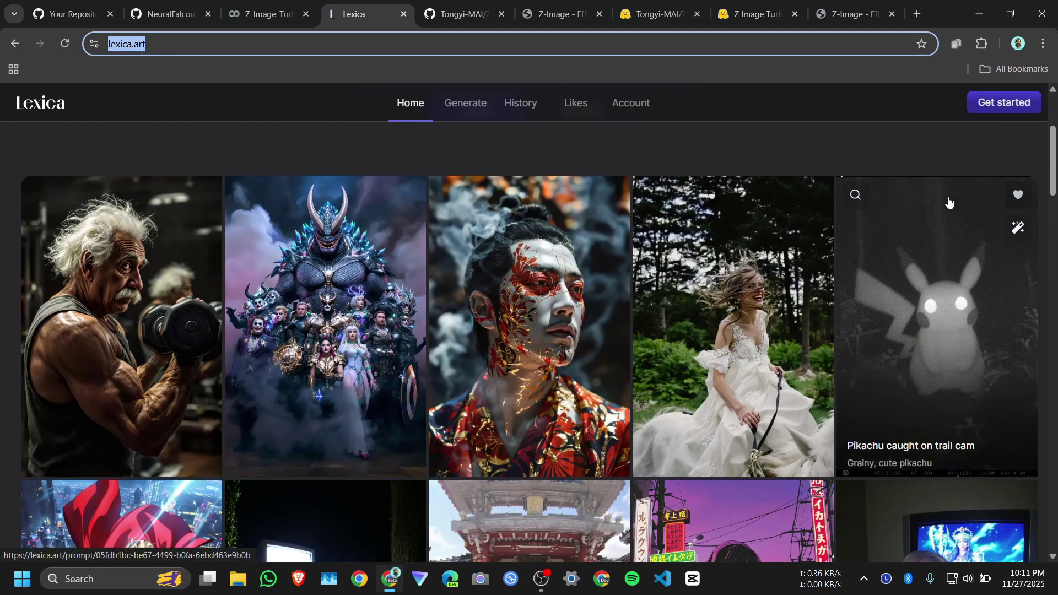
click(264, 14)
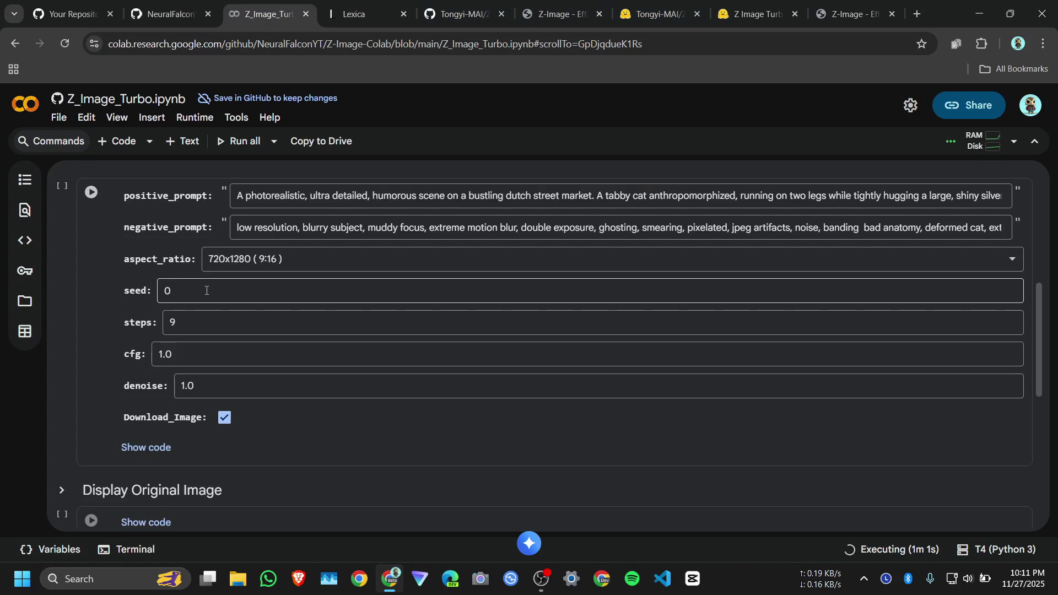
scroll(206, 290, up, 1)
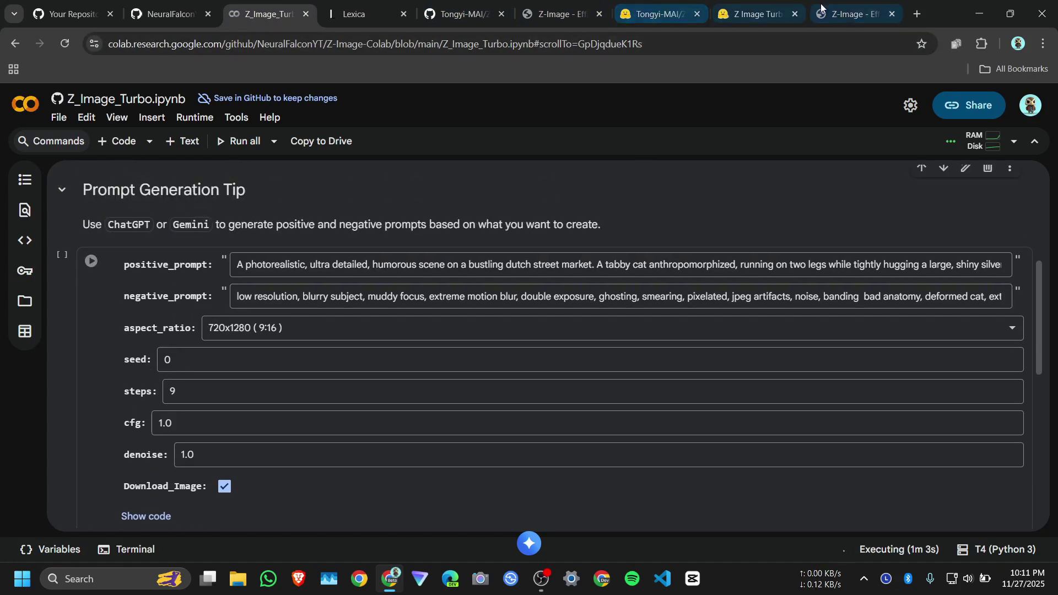
- Start a ChatGPT chat beside the notebook asking for only short comma-separated negative prompts
click(917, 14)
click(562, 339)
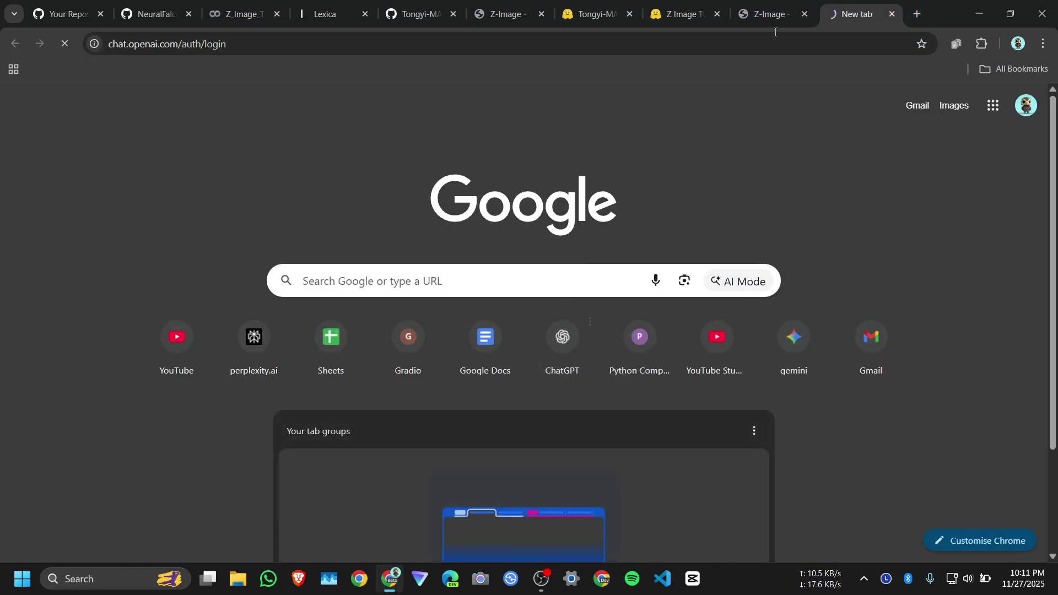
drag(854, 14, 308, 14)
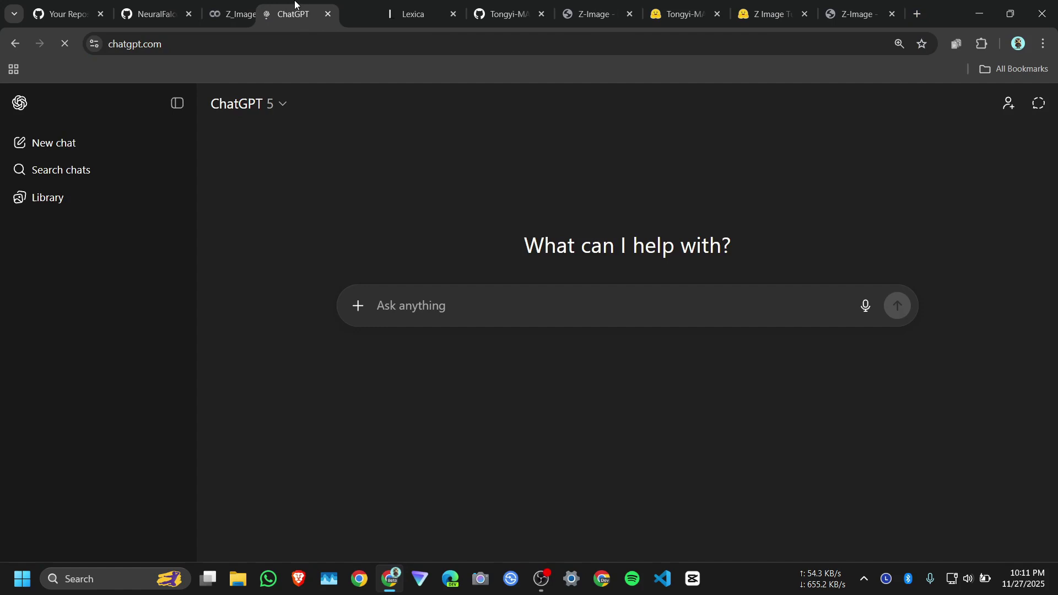
click(173, 110)
key(ctrl+plus)
key(ctrl+plus)
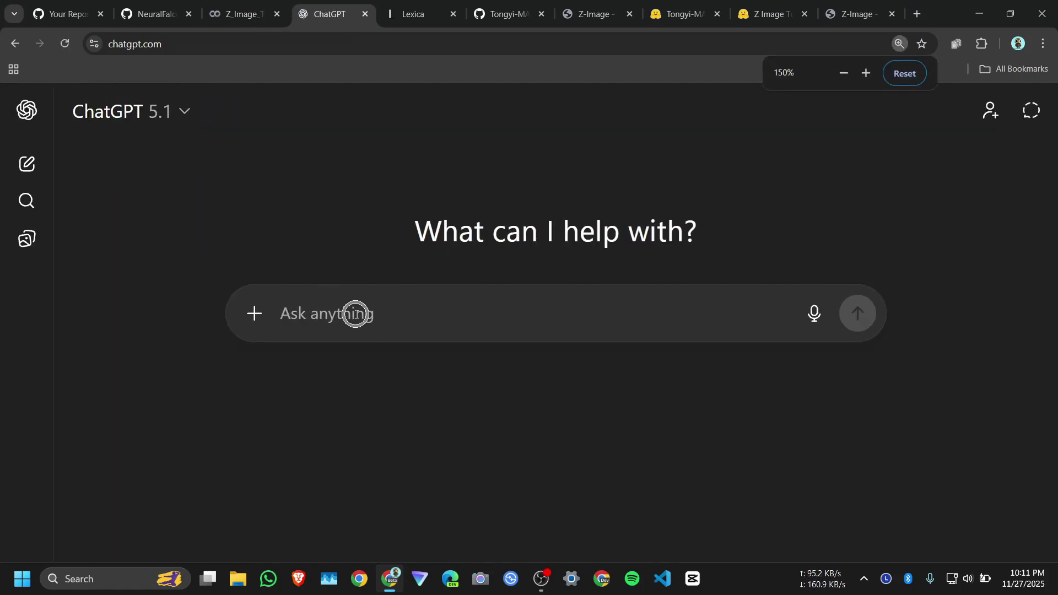
key(ctrl+0)
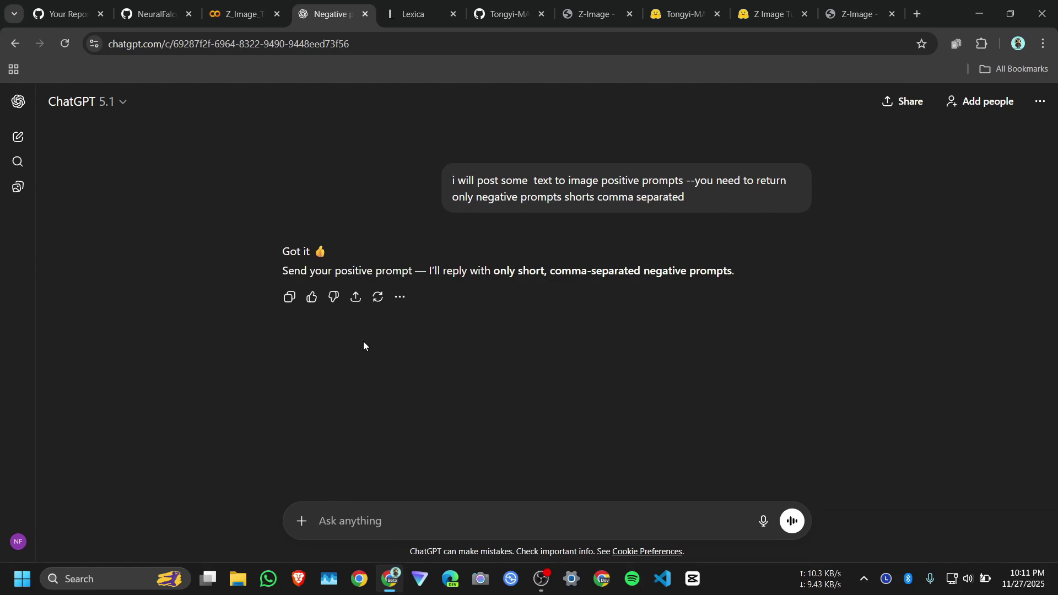
key(ctrl+shift+Tab)
- Browse the Lexica gallery to find the peace-sign Tokyo girl image
scroll(291, 375, down, 3)
scroll(277, 368, down, 5)
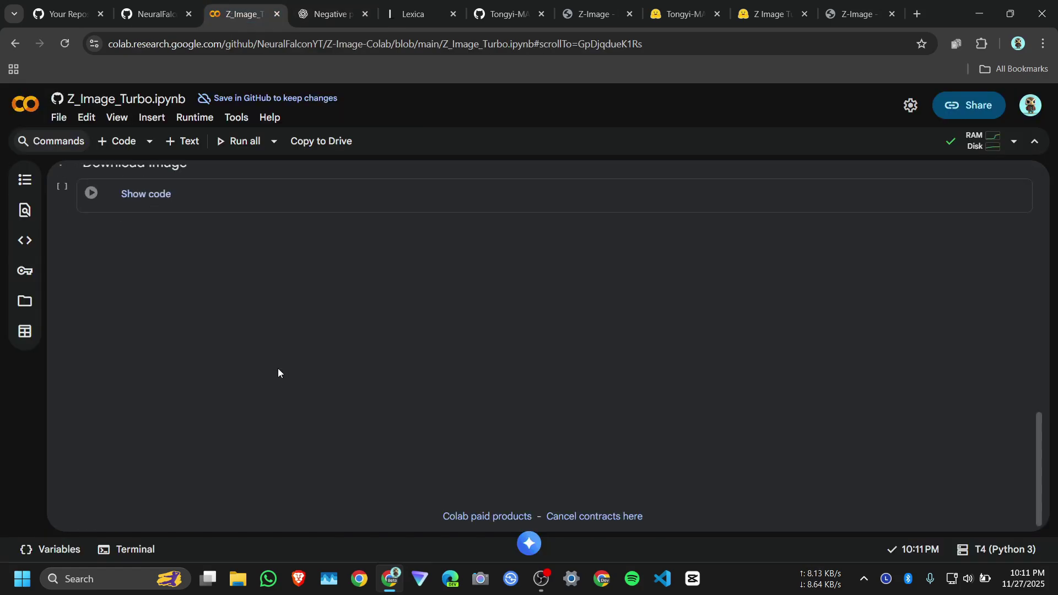
scroll(275, 364, up, 12)
scroll(279, 361, down, 2)
scroll(280, 360, down, 3)
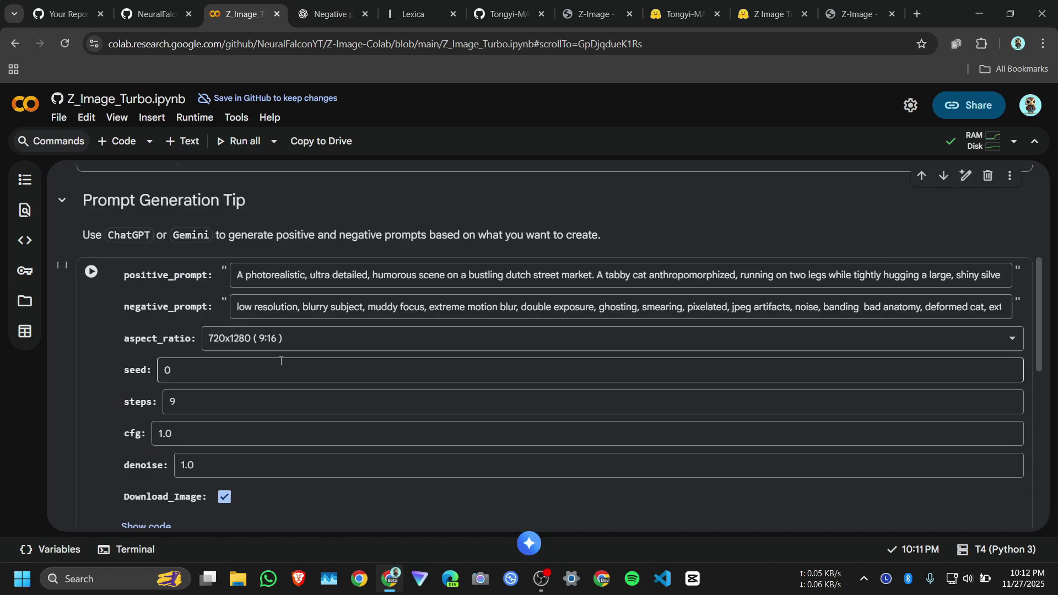
key(ctrl+Tab)
key(ctrl+Tab)
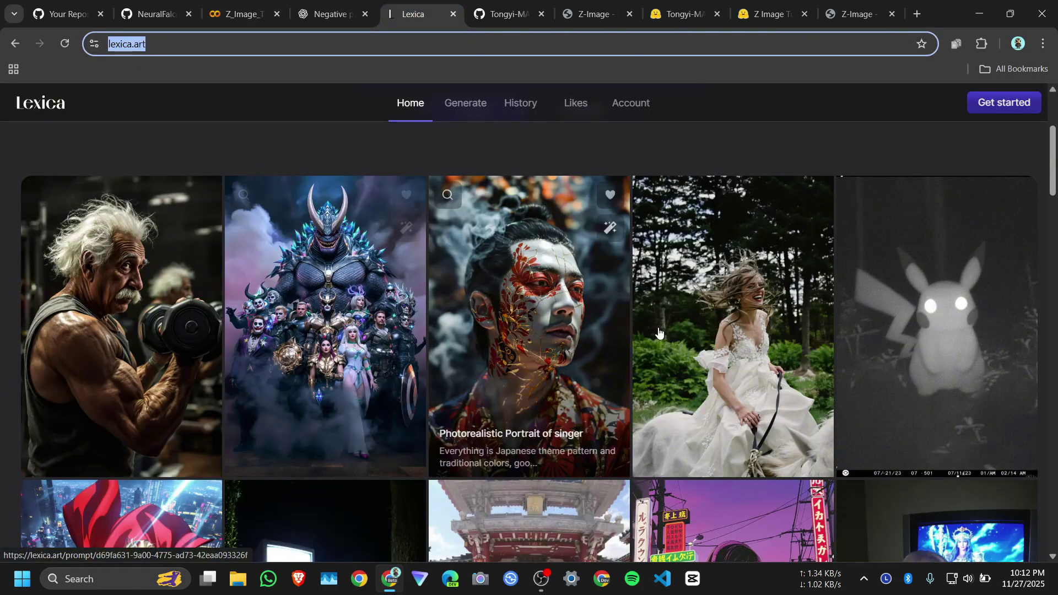
scroll(683, 322, down, 5)
scroll(503, 340, down, 5)
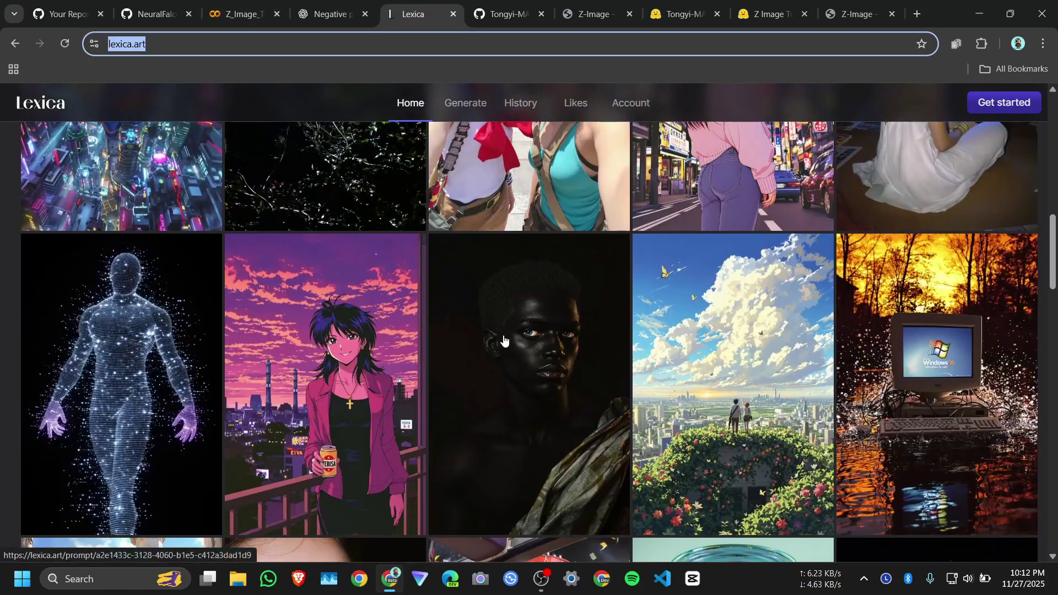
scroll(499, 337, down, 8)
scroll(497, 337, down, 5)
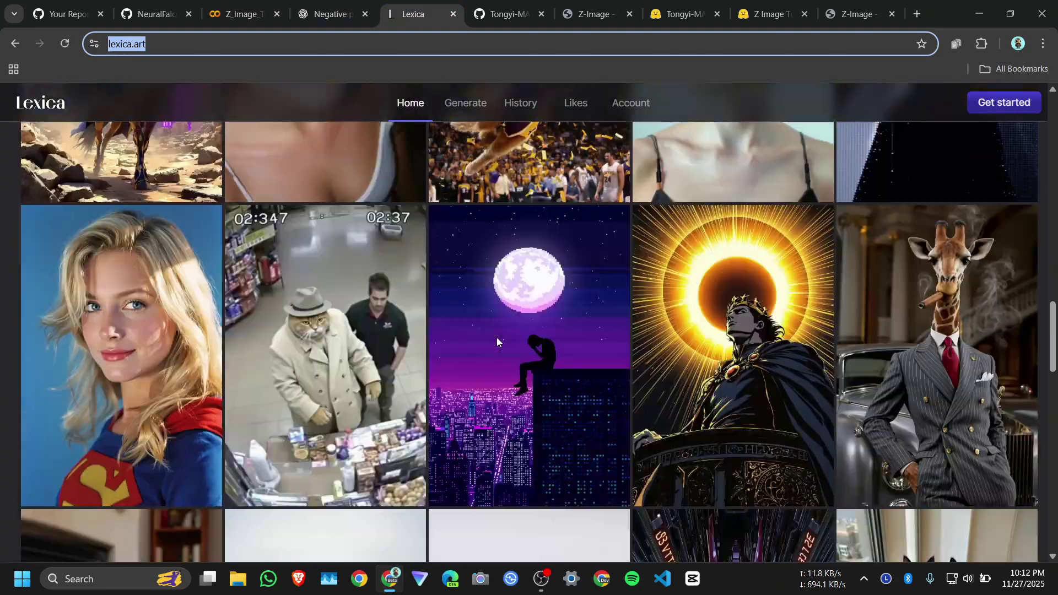
scroll(489, 341, down, 8)
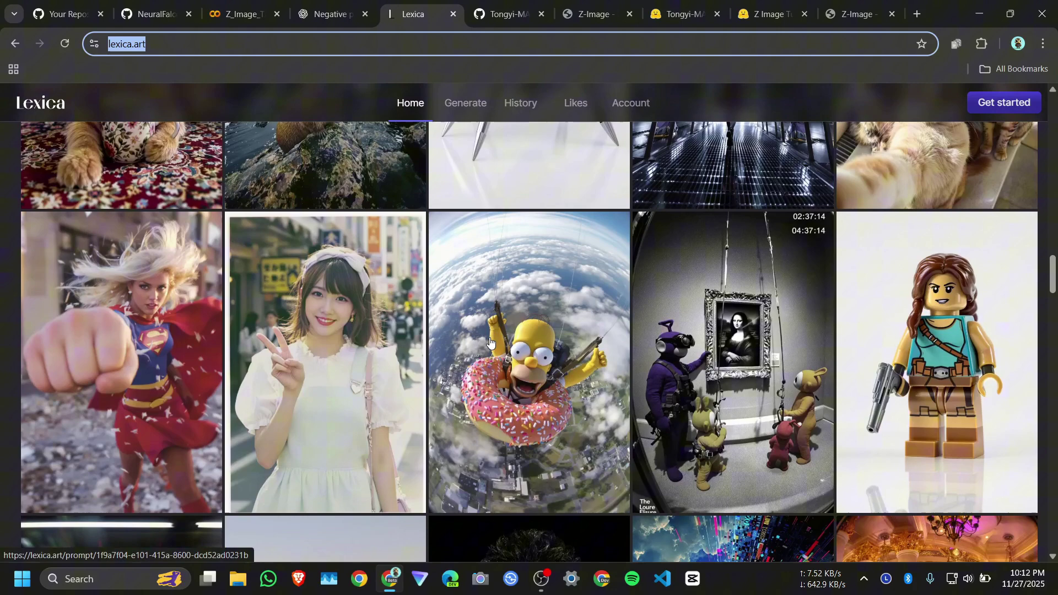
- Copy the Tokyo girl image's prompt 'A pretty girl in Tokyo, 90's, medium framing from chest up'
click(360, 334)
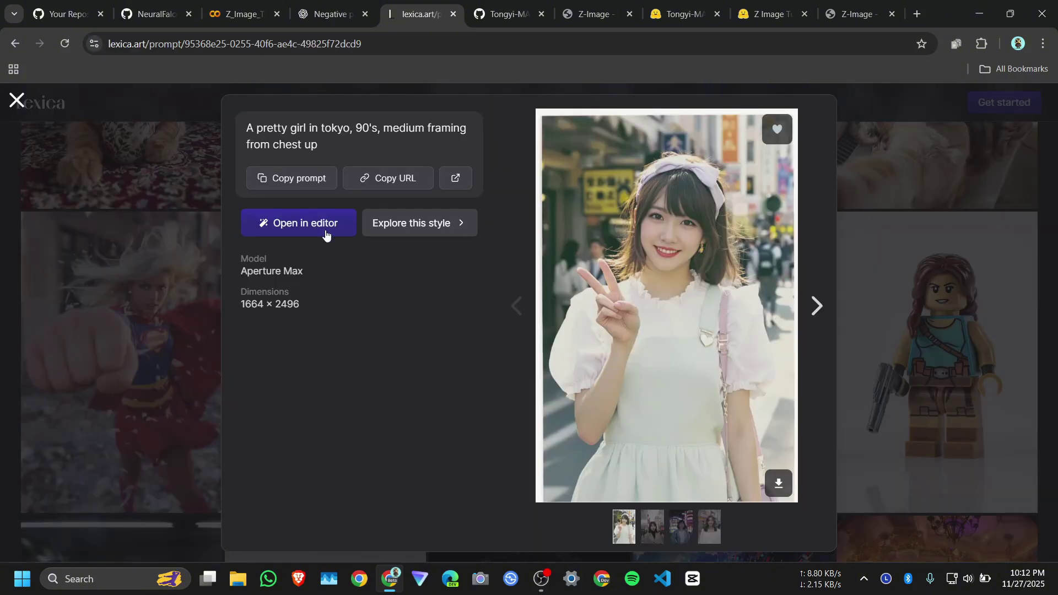
click(311, 179)
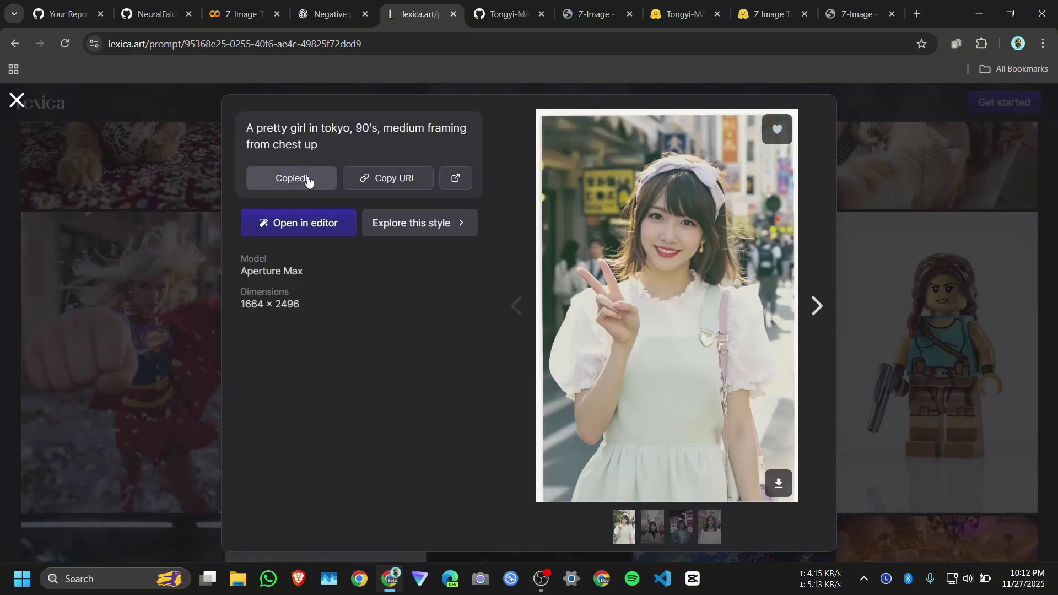
click(328, 10)
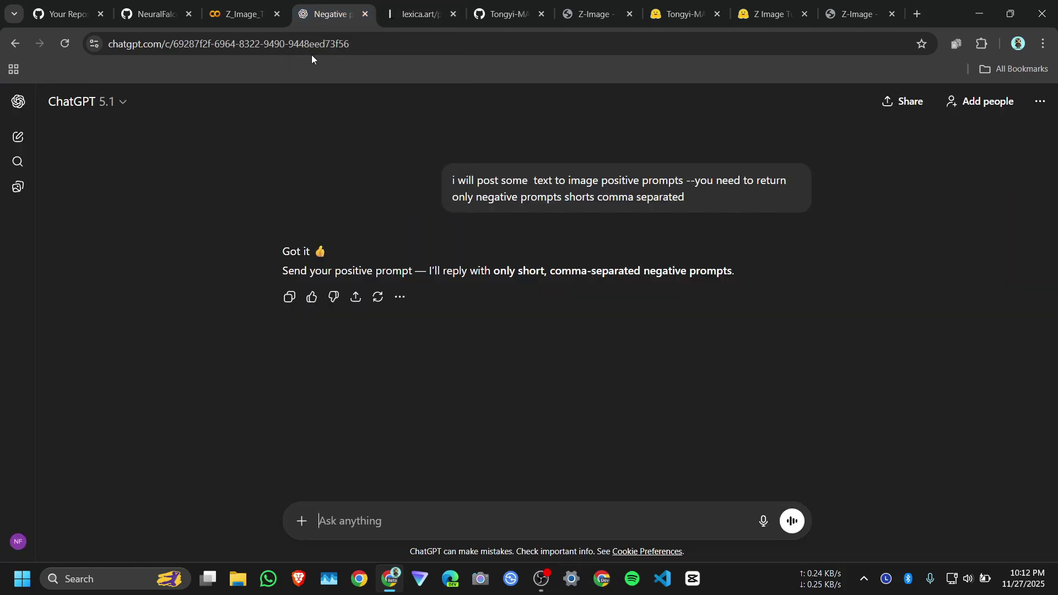
click(388, 5)
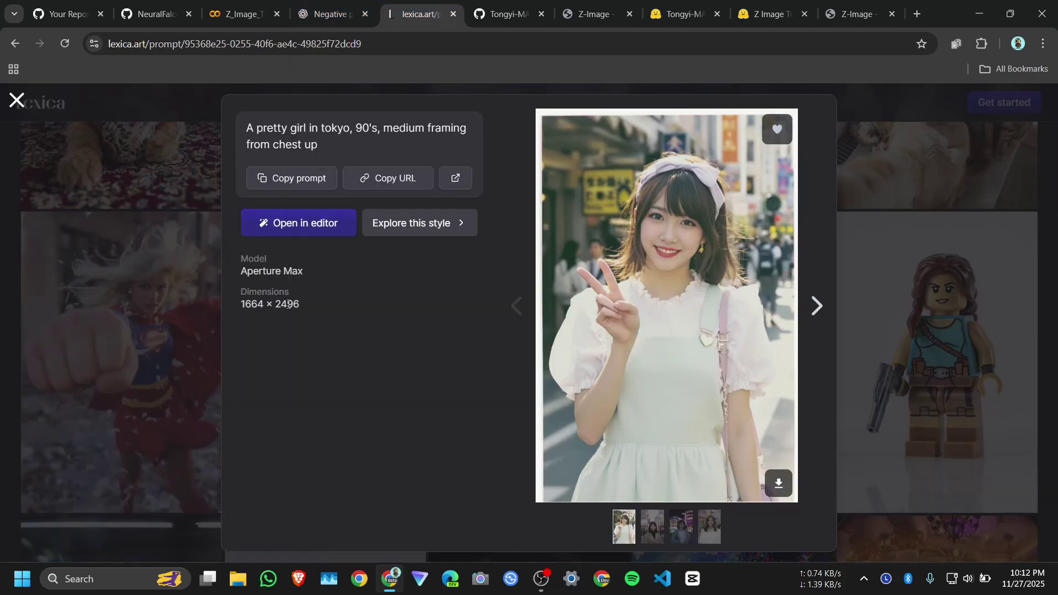
click(242, 14)
- Replace the notebook's positive_prompt with the Tokyo girl prompt
click(277, 208)
key(ctrl+a)
text(A pretty girl in Tokyo, 90's, medium framing from chest up)
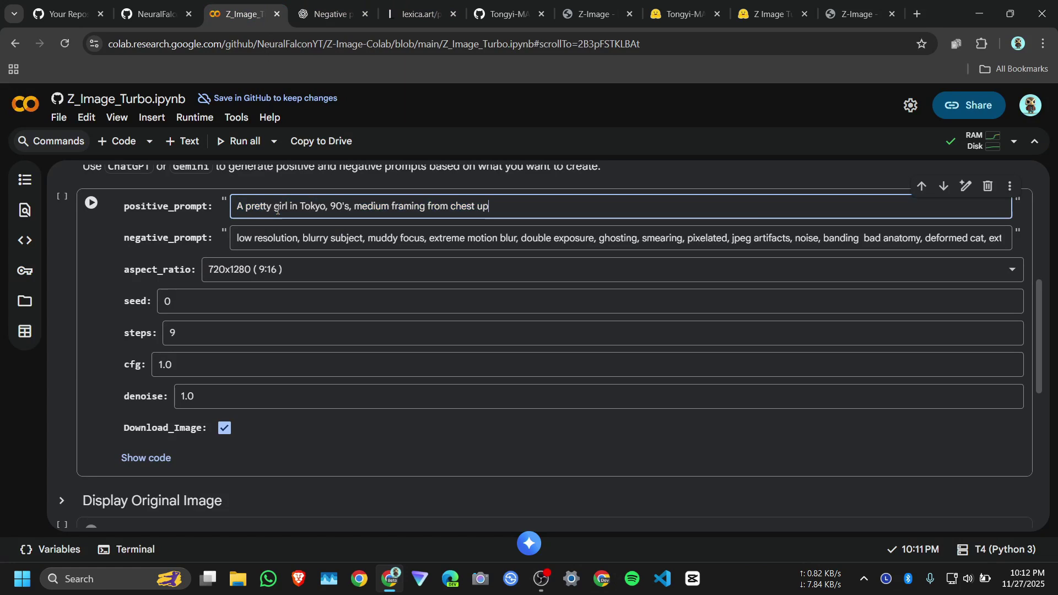
- Ask ChatGPT for negative prompts matching the Tokyo girl prompt
click(329, 14)
click(406, 533)
text(A pretty girl in Tokyo, 90's, medium framing from chest up)
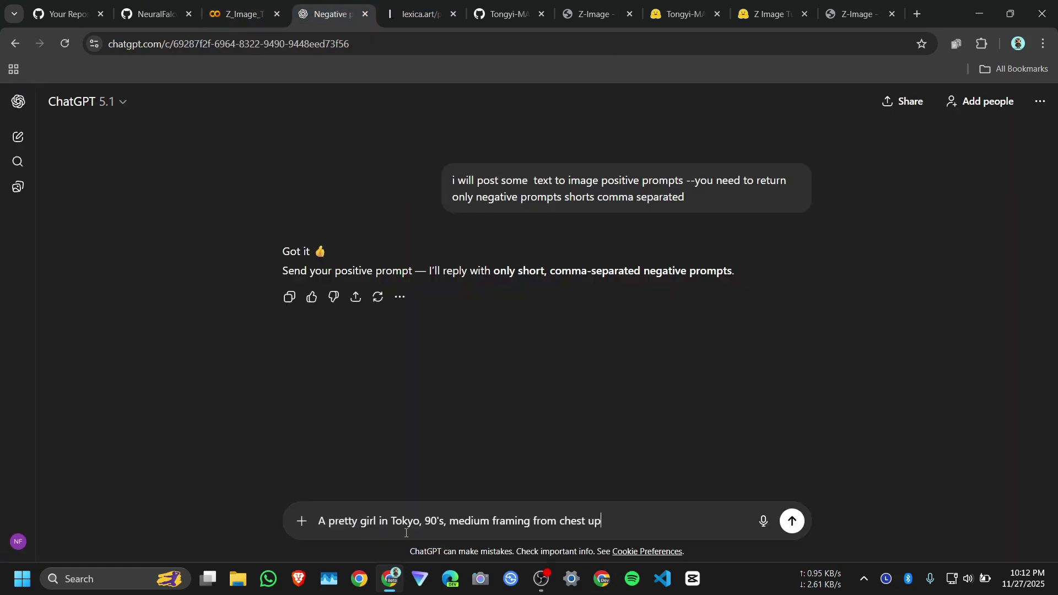
click(790, 526)
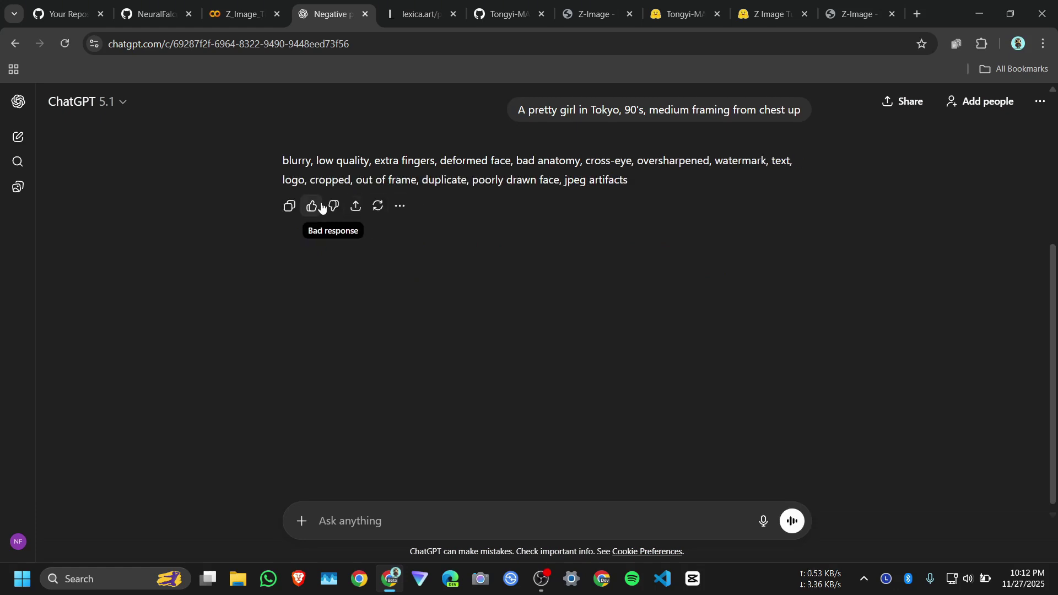
- Replace negative_prompt with ChatGPT's list and keep the 720x1280 (9:16) size
click(288, 206)
click(227, 17)
click(270, 238)
key(ctrl+a)
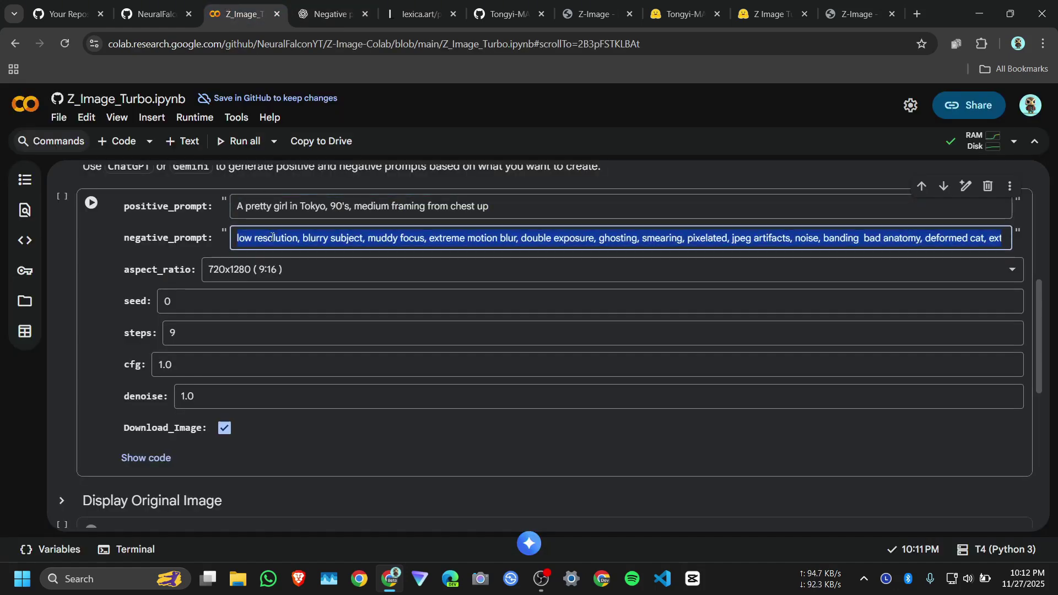
key(ctrl+v)
click(270, 272)
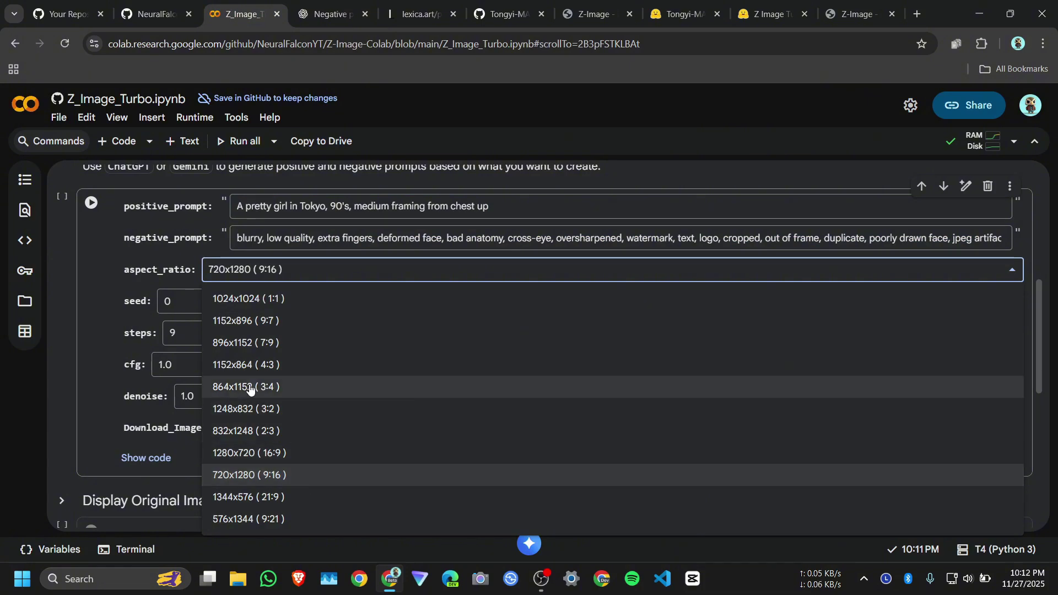
click(239, 474)
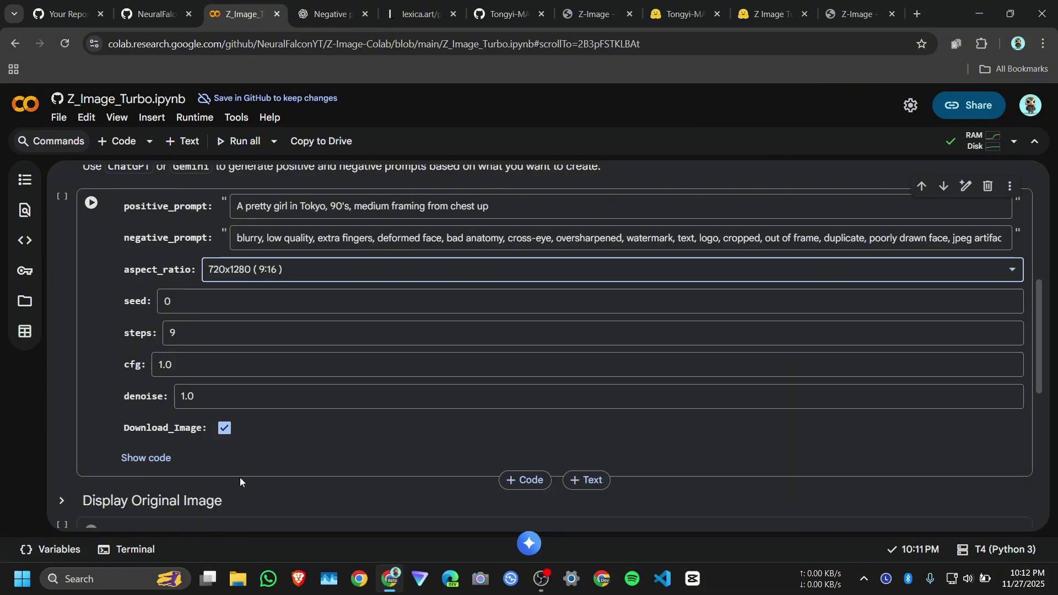
- Run the generation cell and review the 720x1280 (9:16) aspect ratio choice
click(91, 204)
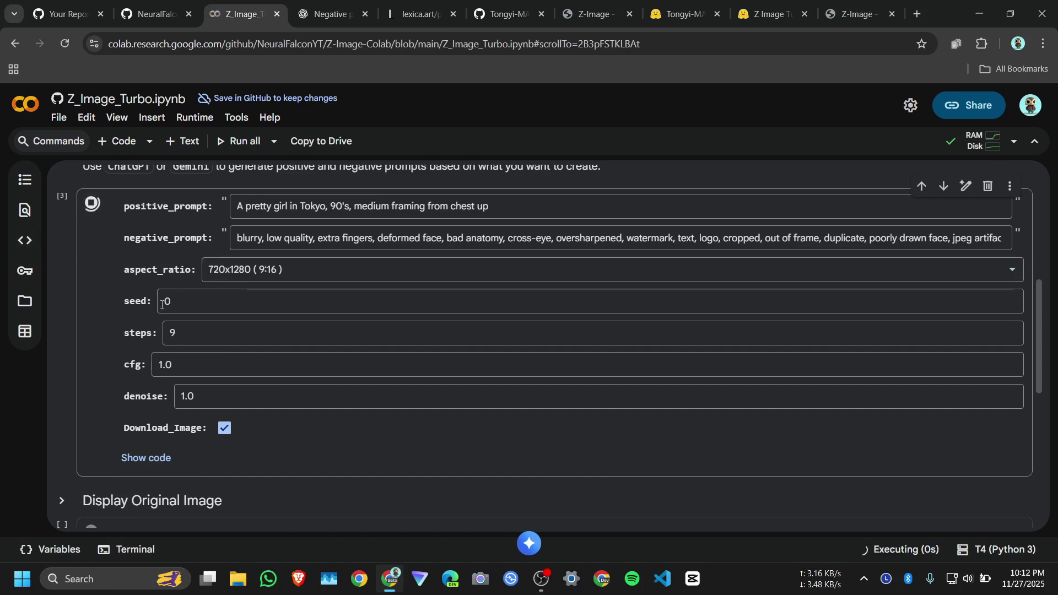
double_click(257, 206)
click(273, 238)
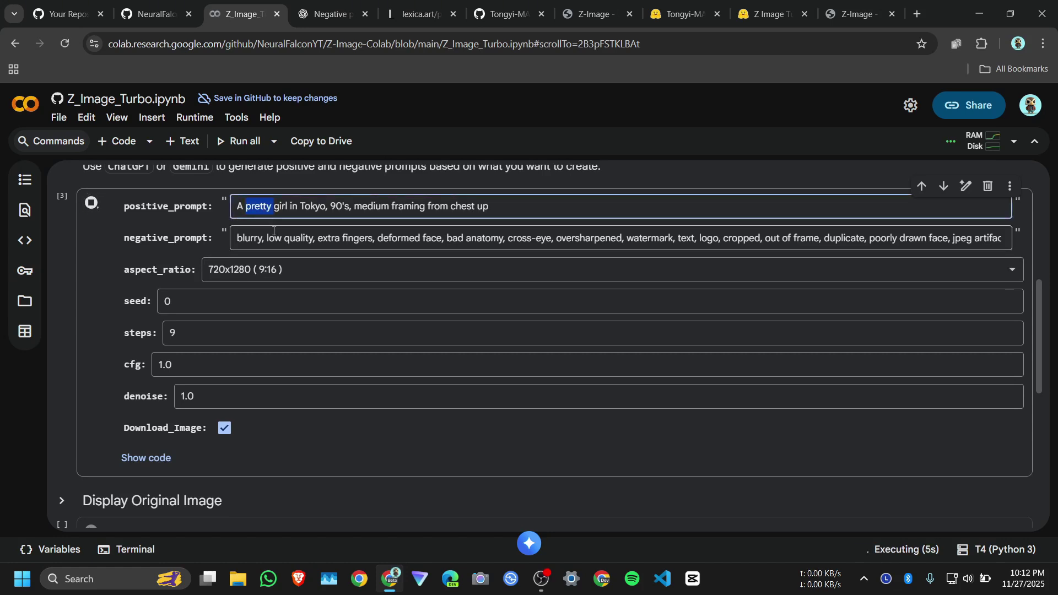
click(267, 272)
click(186, 308)
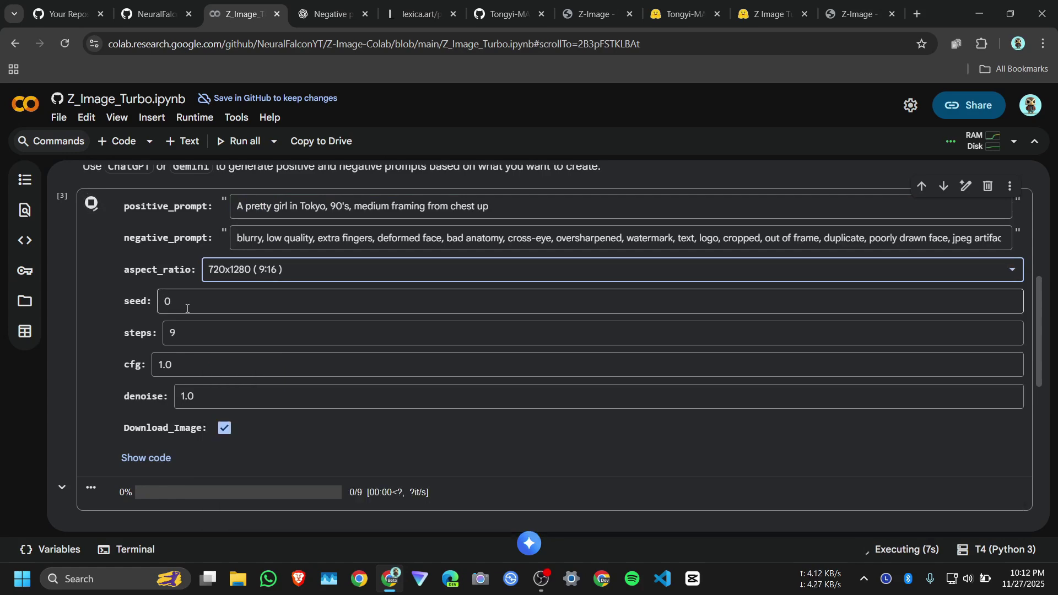
key(Tab)
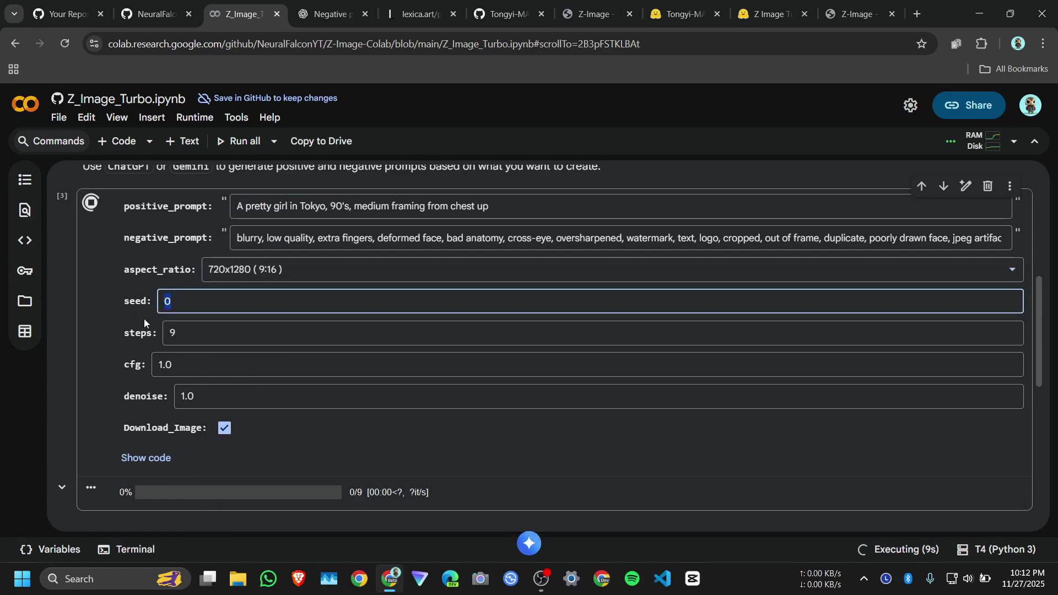
- Inspect the Utils code showing how a seed of 0 is randomised, then collapse it
scroll(153, 309, up, 5)
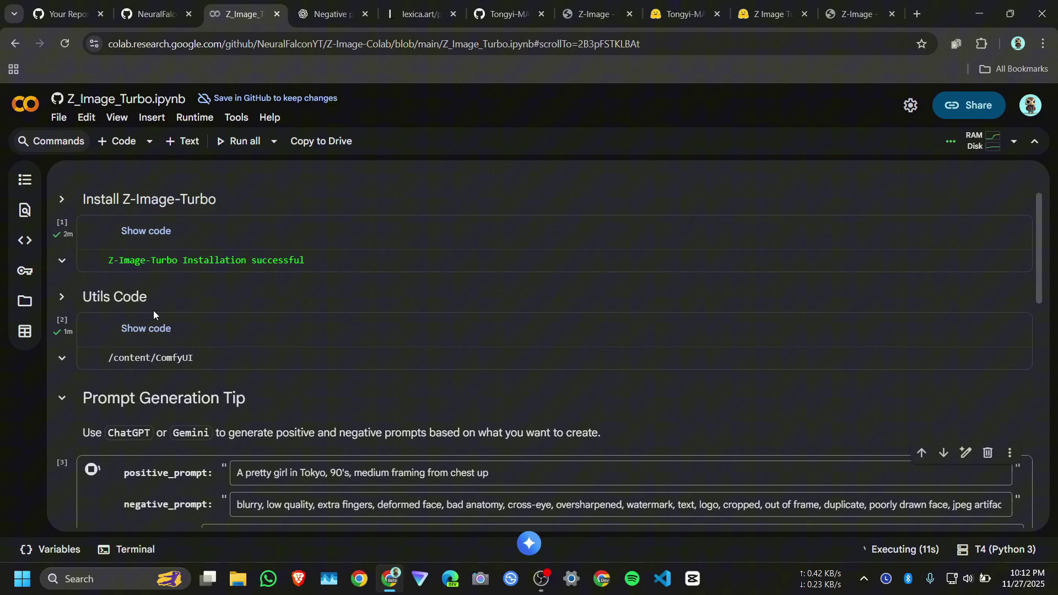
click(164, 334)
scroll(181, 328, down, 15)
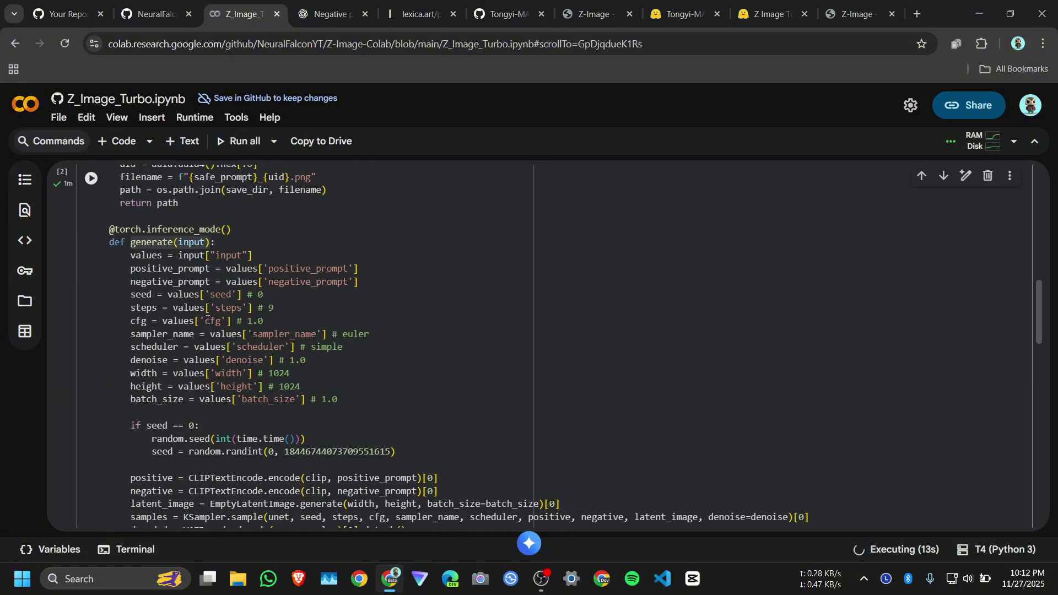
scroll(167, 365, up, 2)
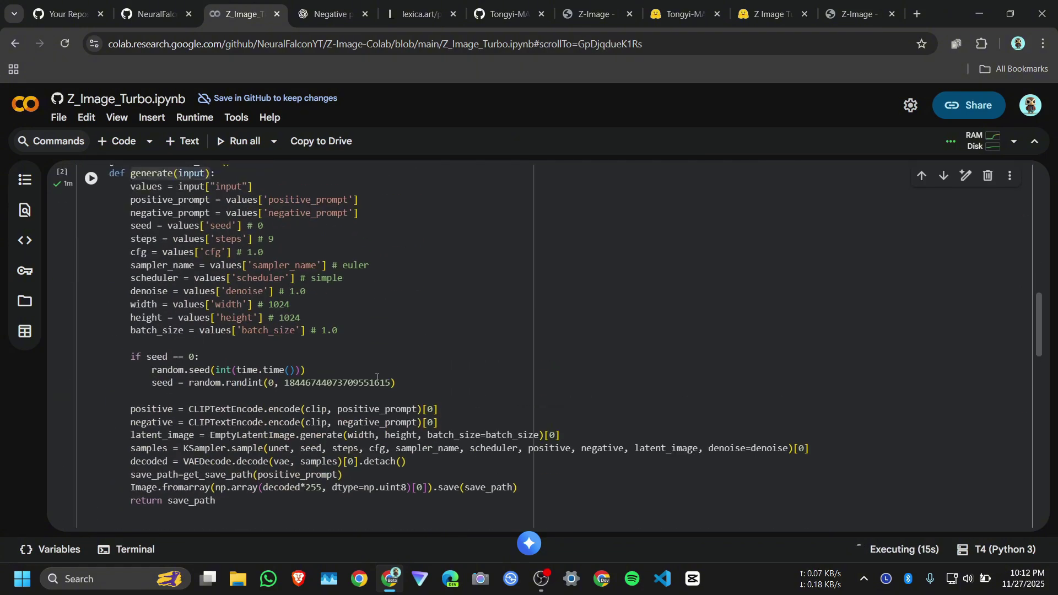
drag(412, 384, 109, 352)
scroll(126, 307, up, 15)
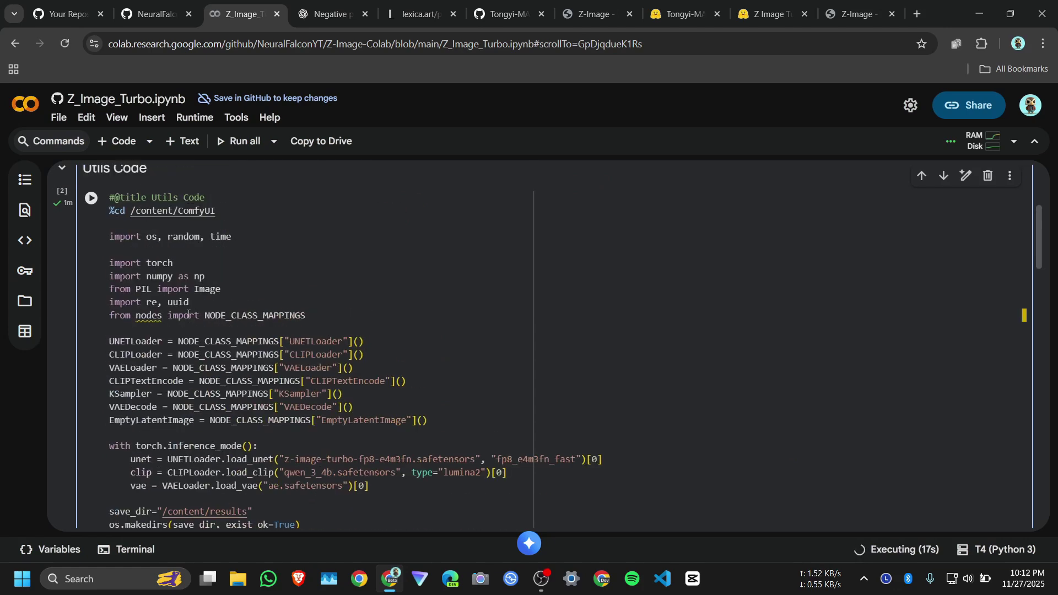
click(62, 306)
- Review the remaining settings: steps 9, seed 0 and denoise 1.0
scroll(237, 314, down, 7)
scroll(237, 314, up, 3)
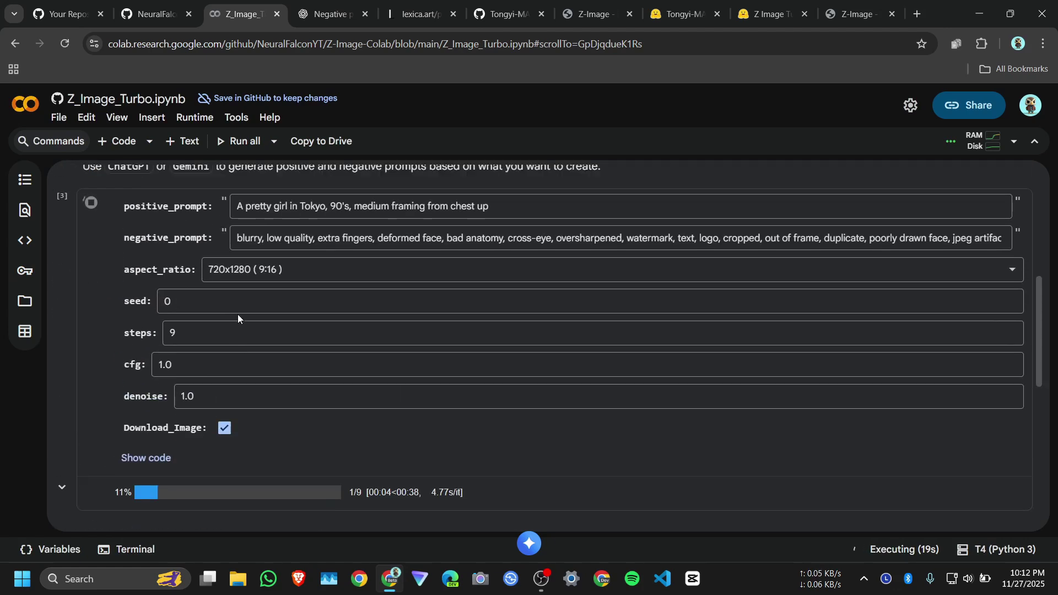
scroll(210, 323, up, 2)
scroll(269, 345, down, 2)
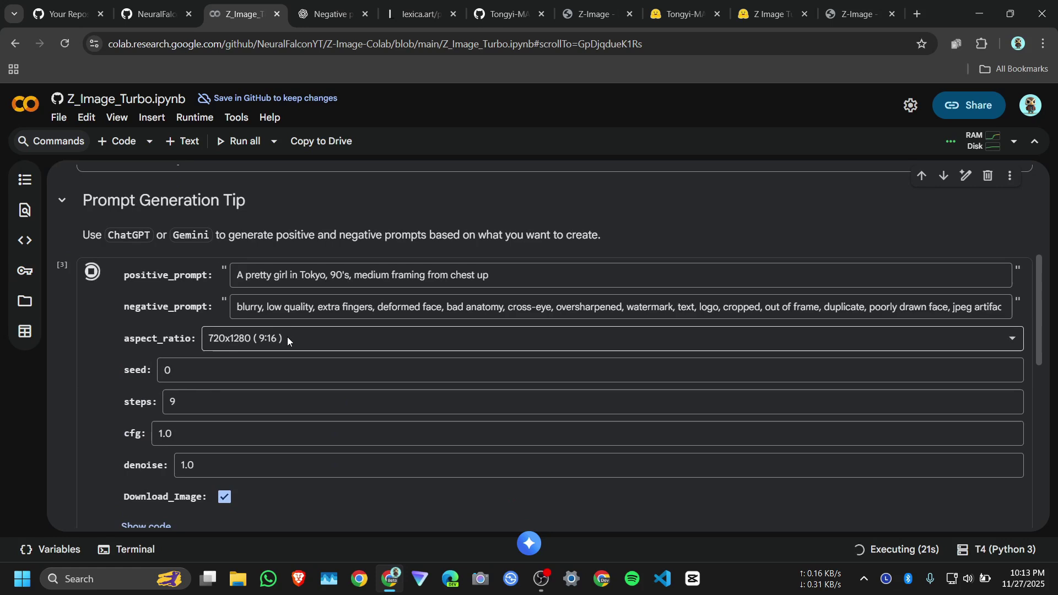
scroll(287, 336, down, 1)
click(278, 334)
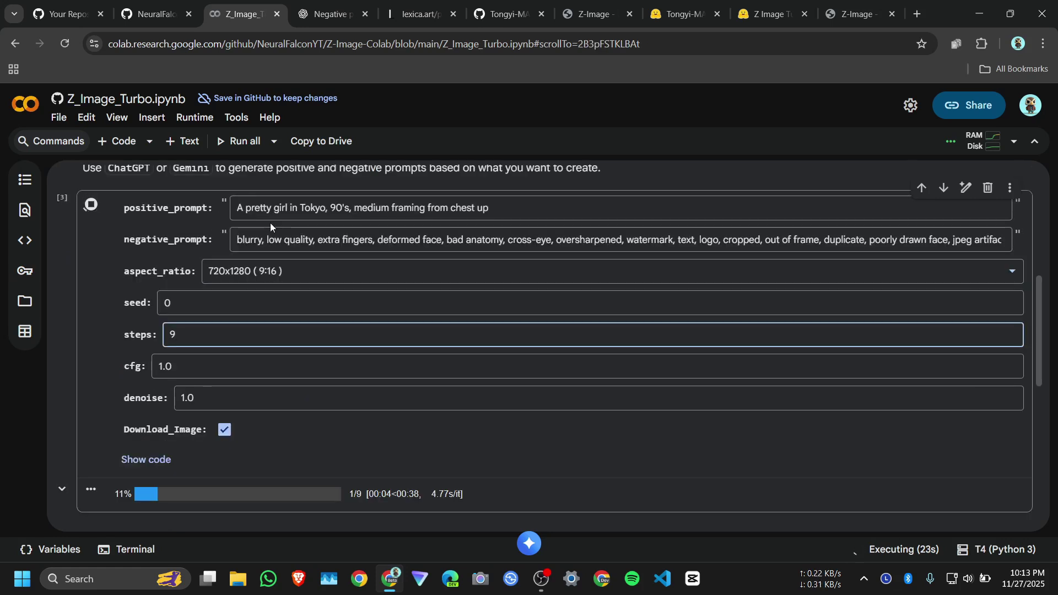
click(177, 307)
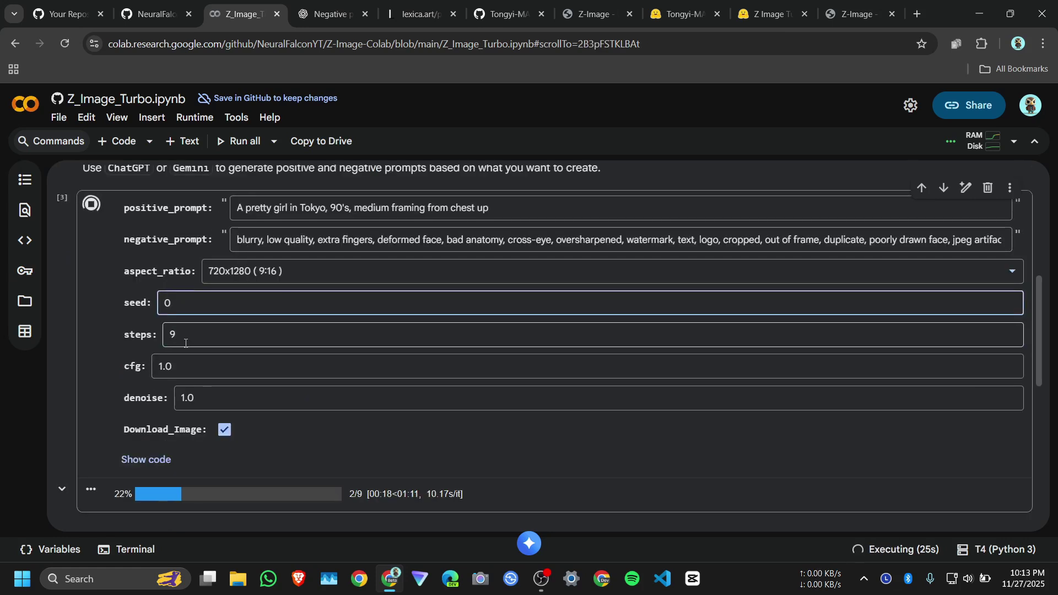
double_click(261, 397)
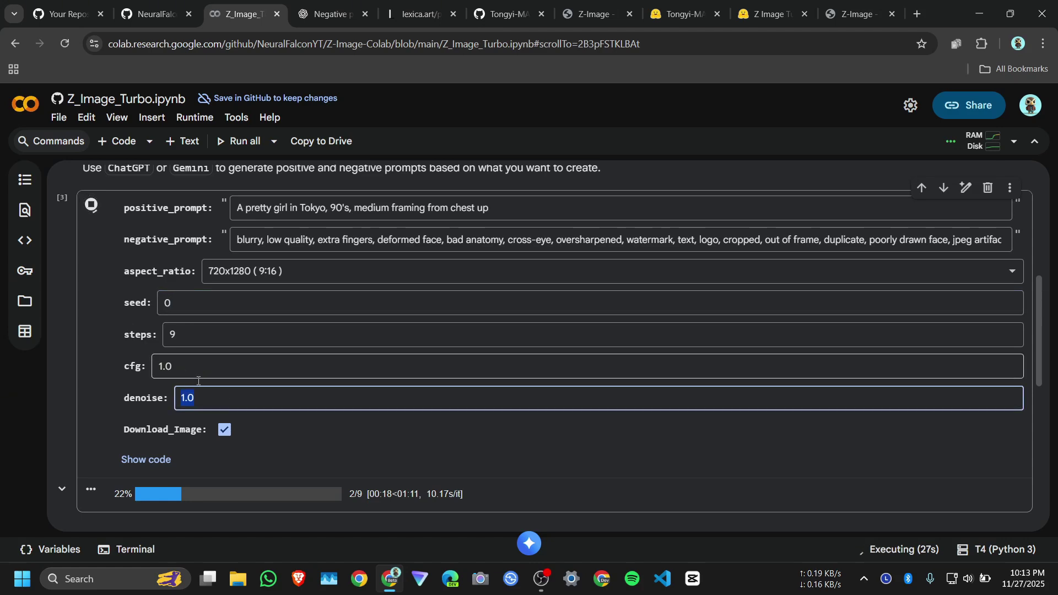
- Add a scratch code cell to work out 1080*1920, then delete it
scroll(260, 396, down, 1)
scroll(295, 427, up, 1)
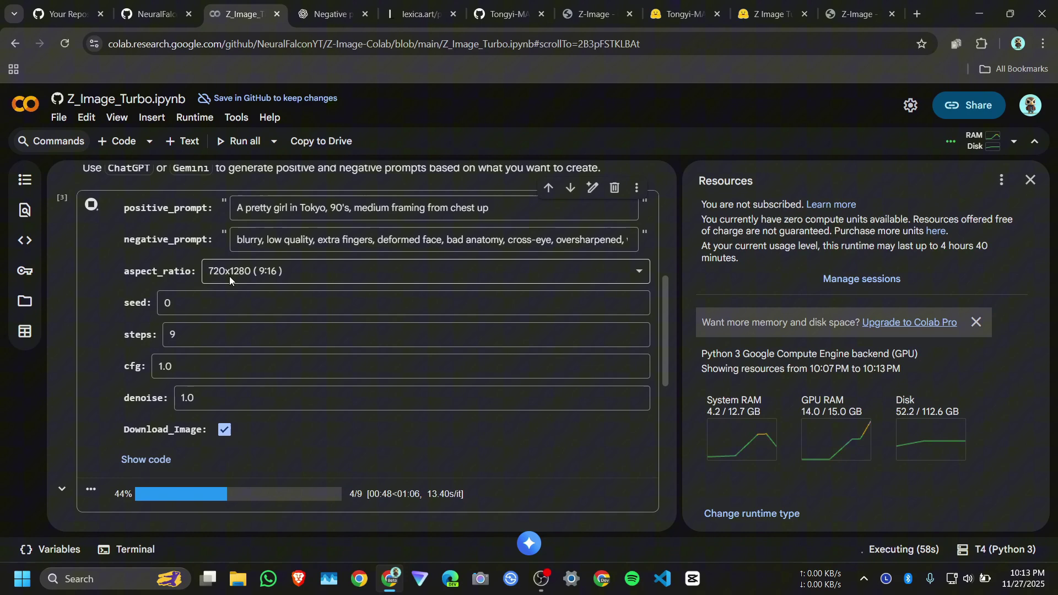
scroll(248, 292, down, 2)
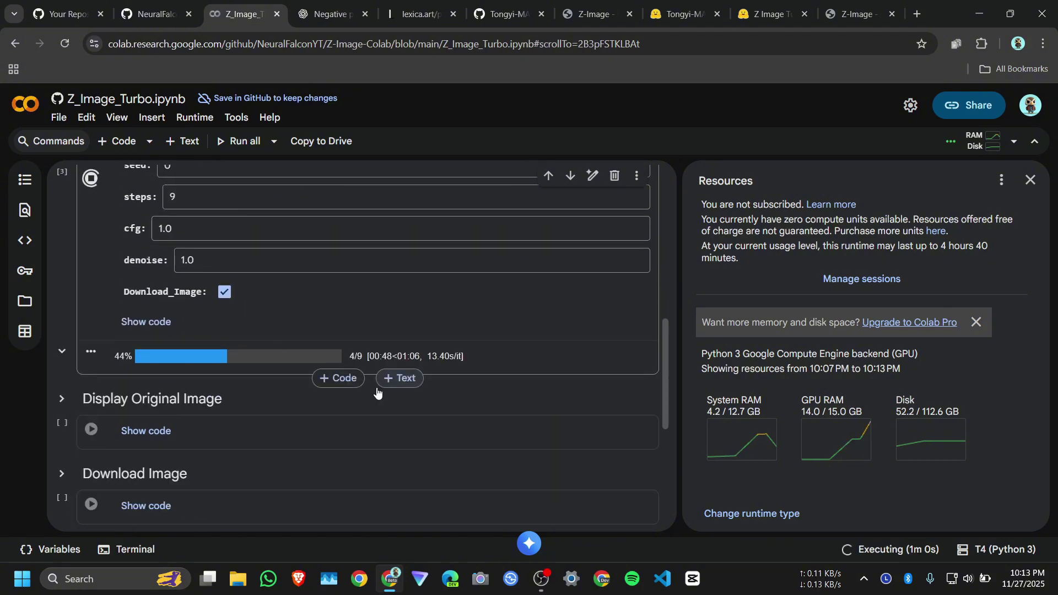
click(356, 380)
text(10)
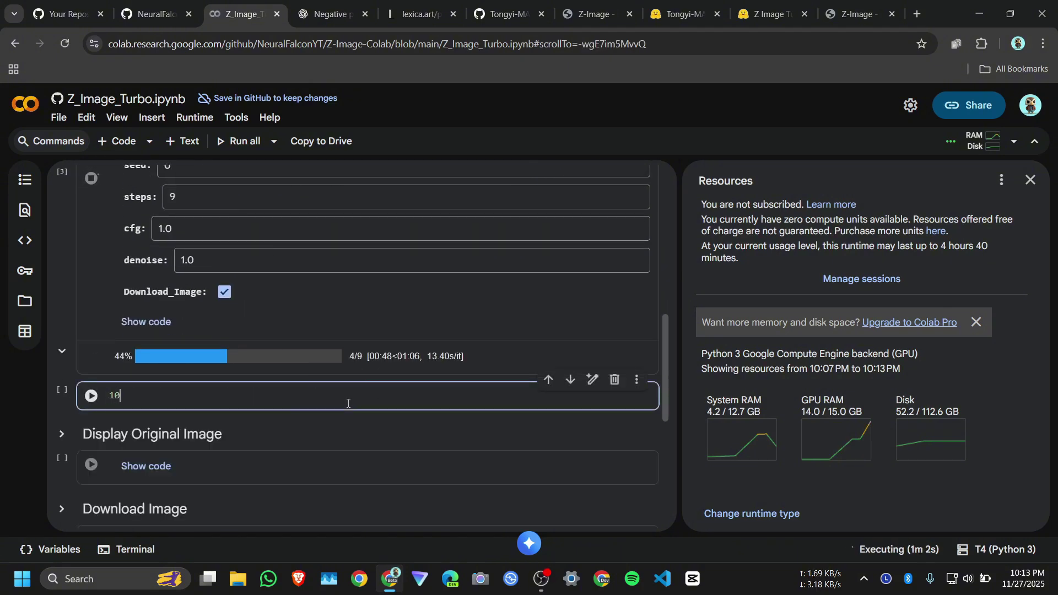
text(80*)
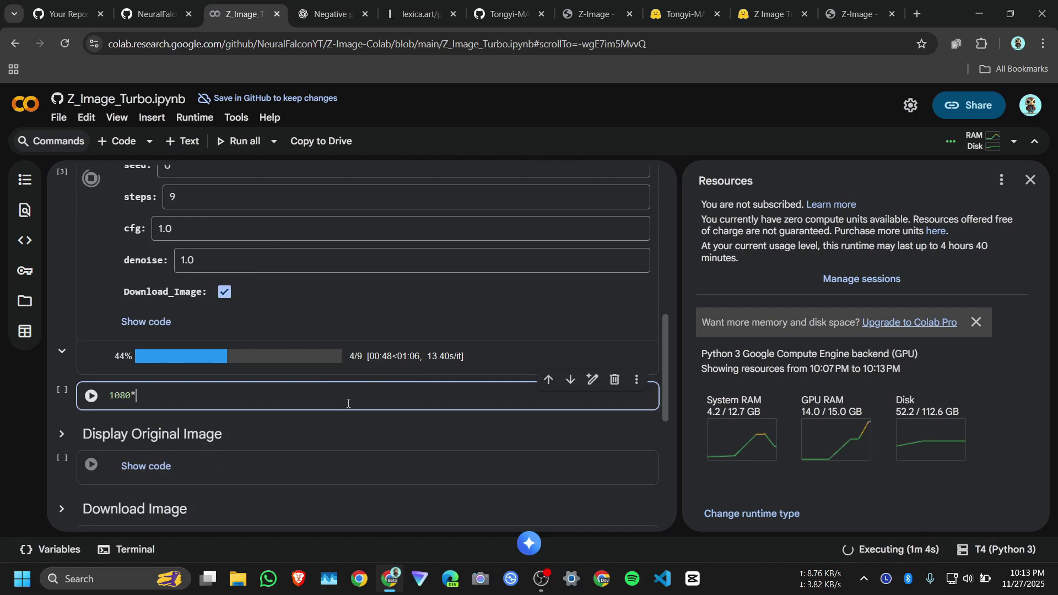
text(1920)
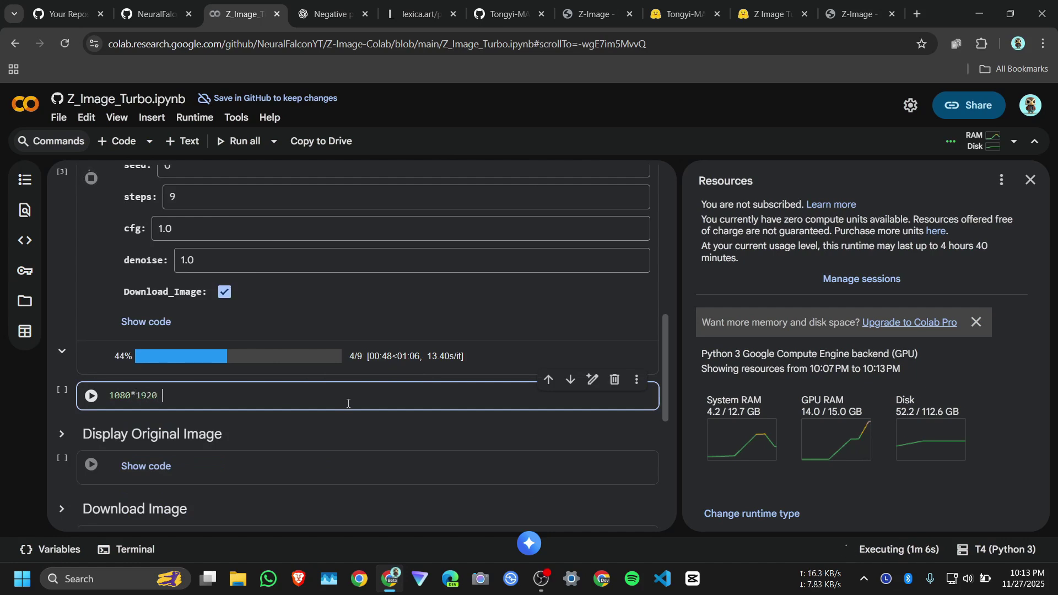
scroll(343, 434, up, 3)
scroll(313, 423, down, 1)
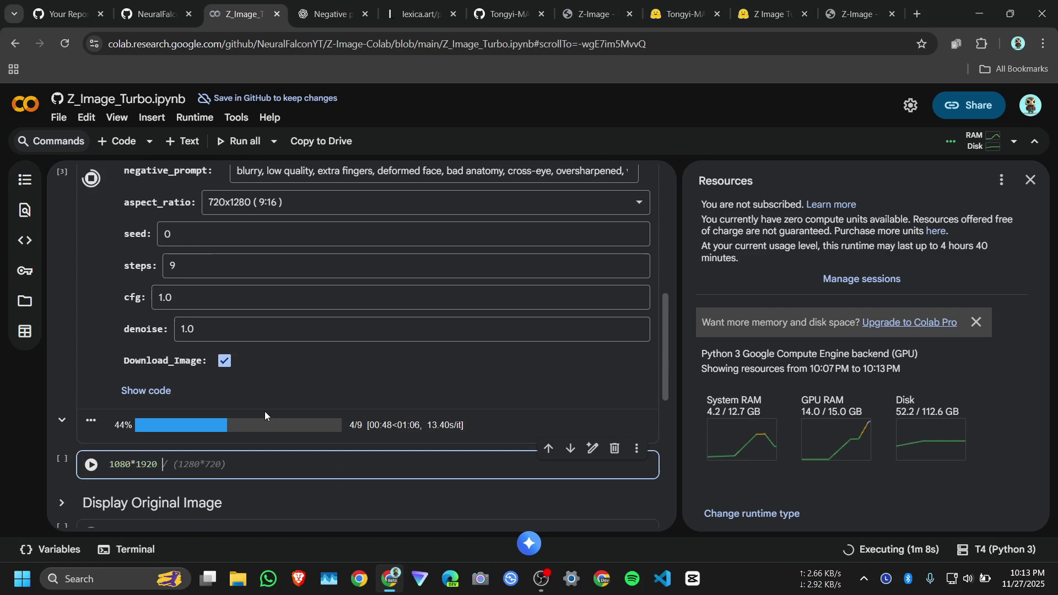
click(614, 447)
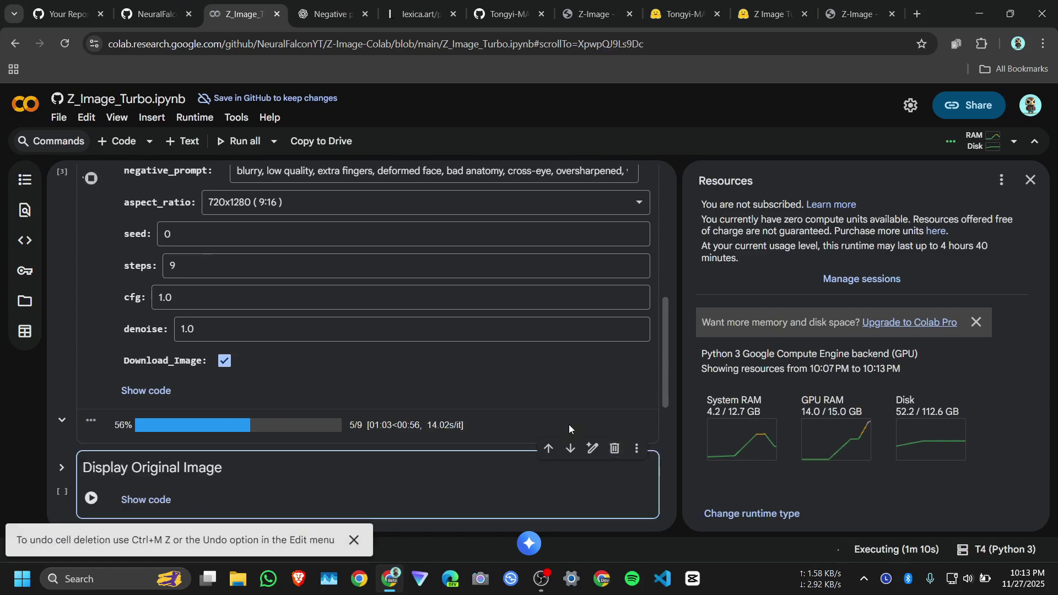
- Confirm 720x1280 (9:16) remains the aspect ratio preset
scroll(569, 425, up, 1)
click(282, 273)
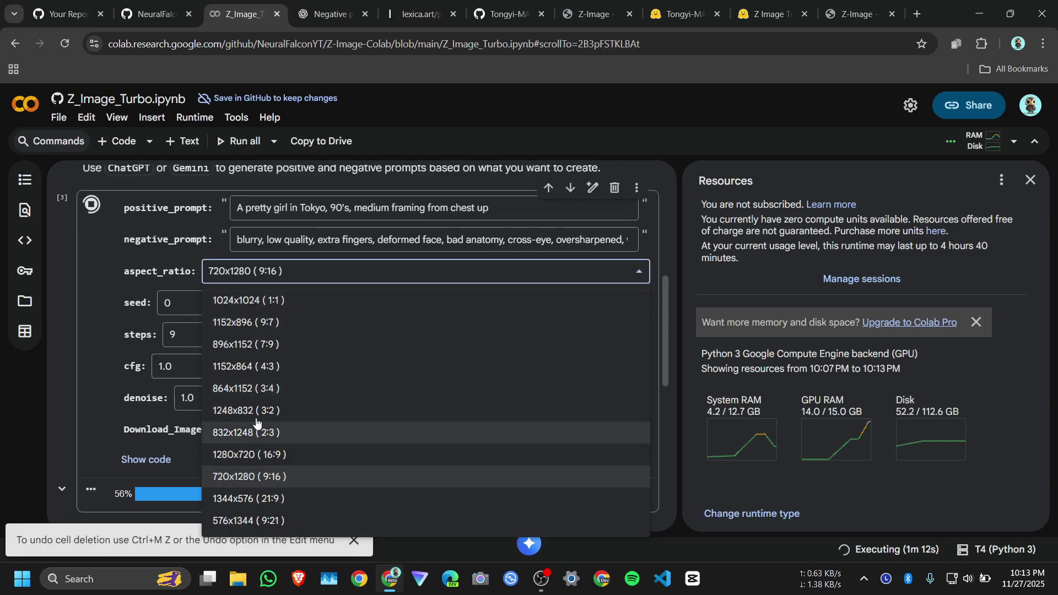
click(104, 409)
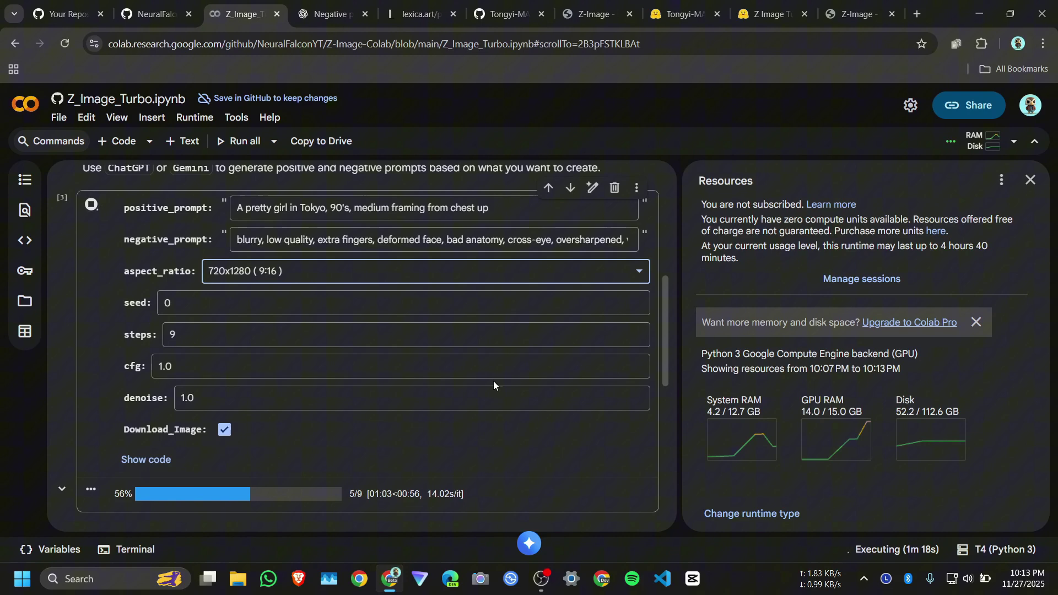
scroll(441, 383, up, 3)
- Wait while the Tokyo girl portrait finishes all 9 steps and saves as a PNG
scroll(431, 382, down, 1)
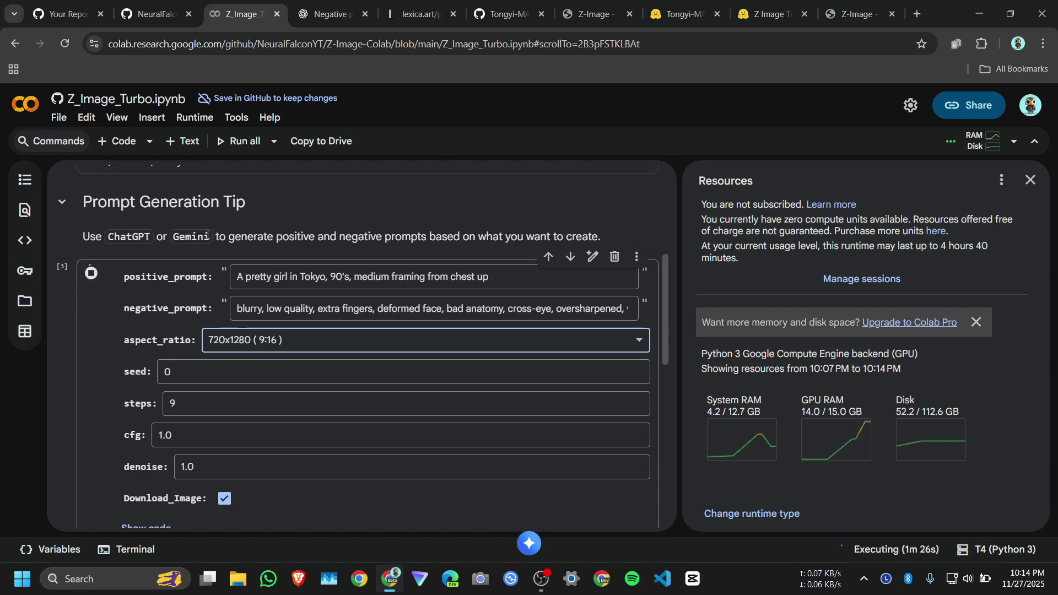
scroll(560, 275, up, 2)
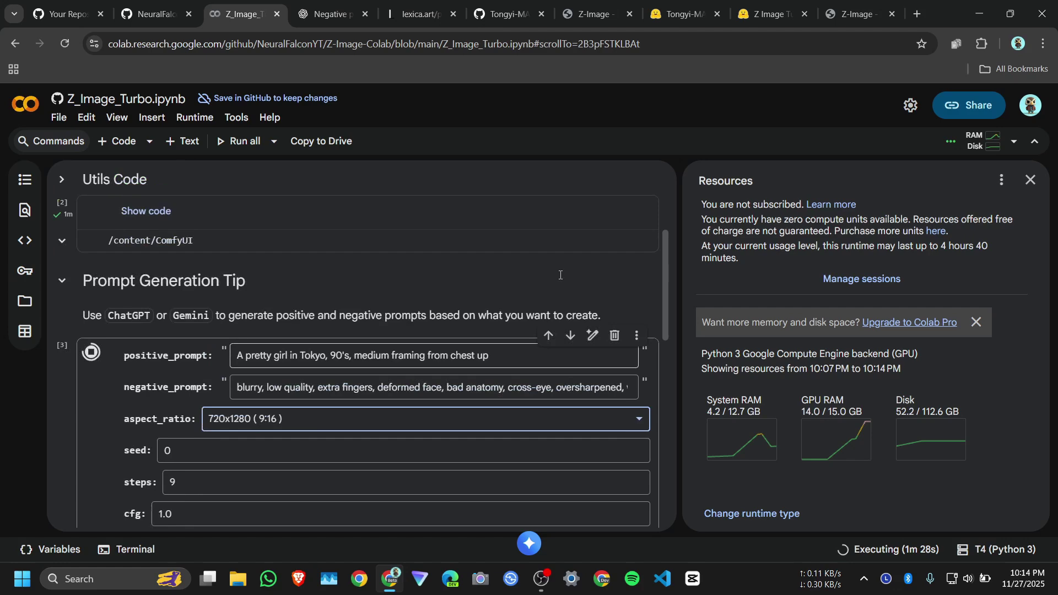
scroll(560, 275, up, 1)
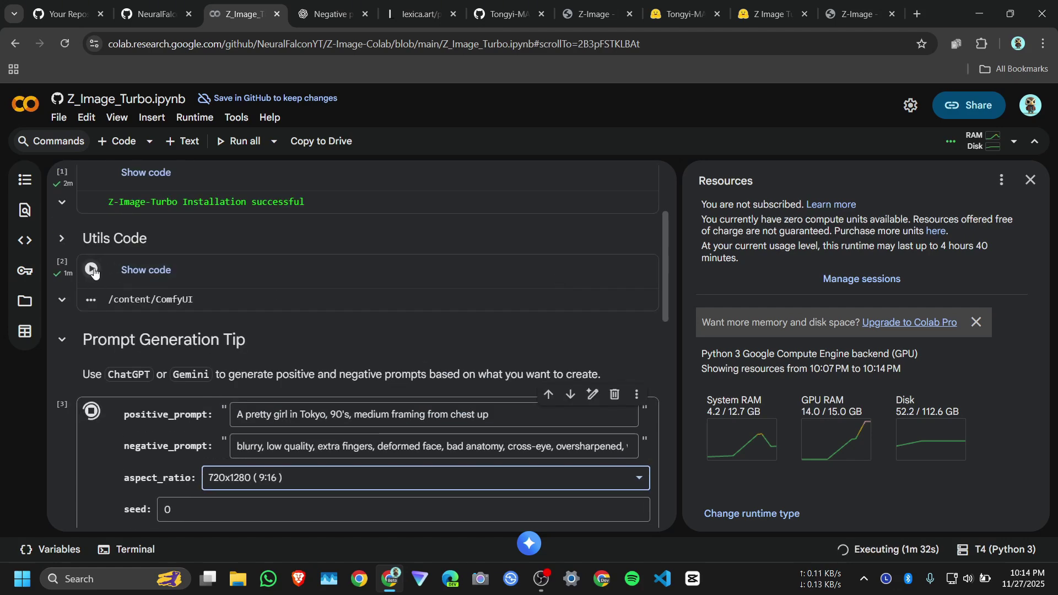
scroll(113, 309, down, 1)
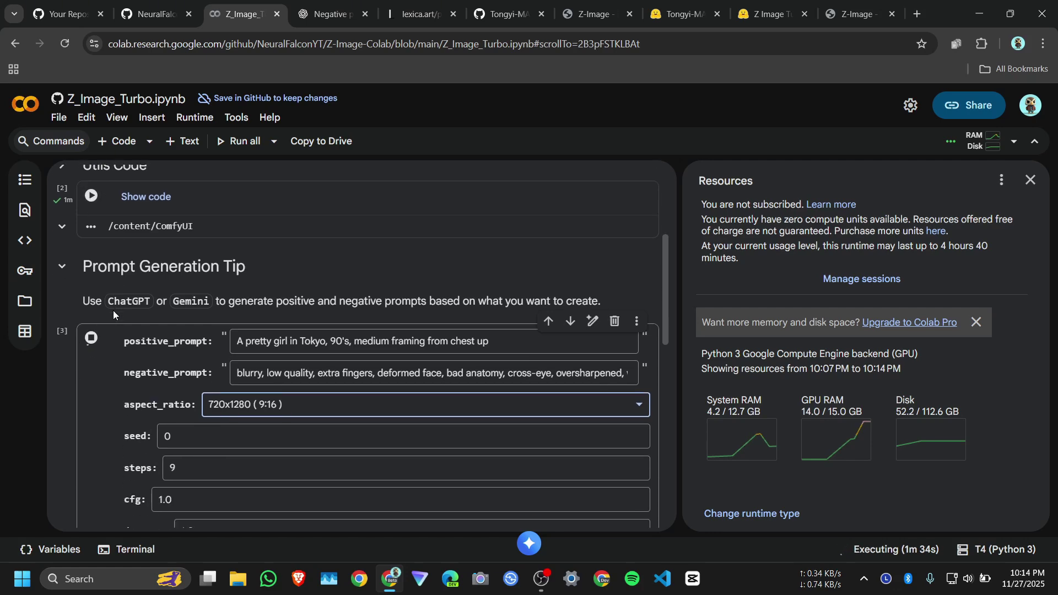
scroll(114, 309, down, 1)
scroll(114, 309, up, 1)
scroll(207, 391, down, 5)
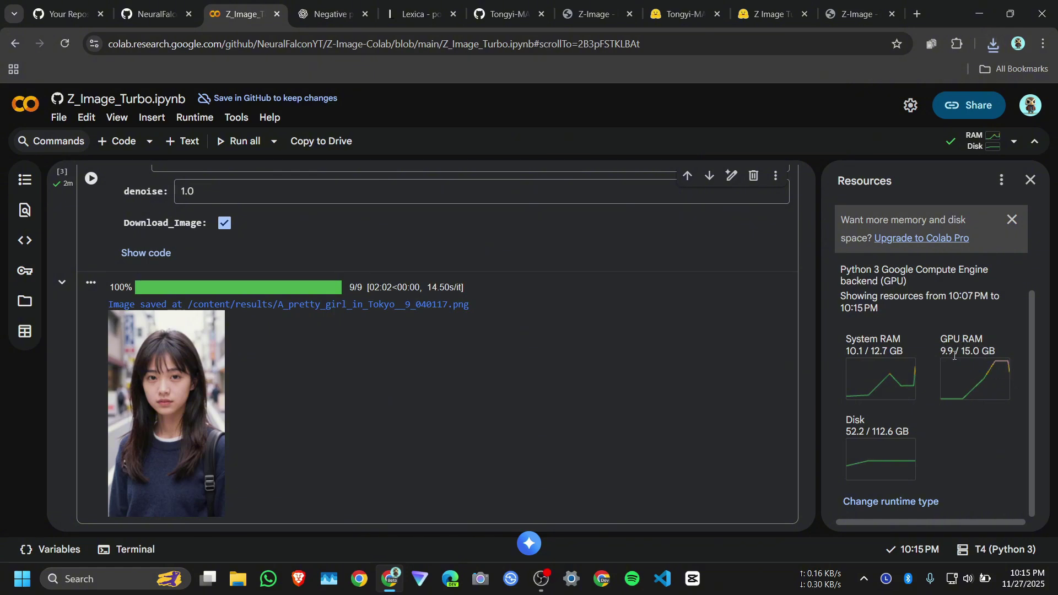
- Run Display Original Image to show the Tokyo girl portrait full size and bring up its image options
scroll(79, 293, up, 4)
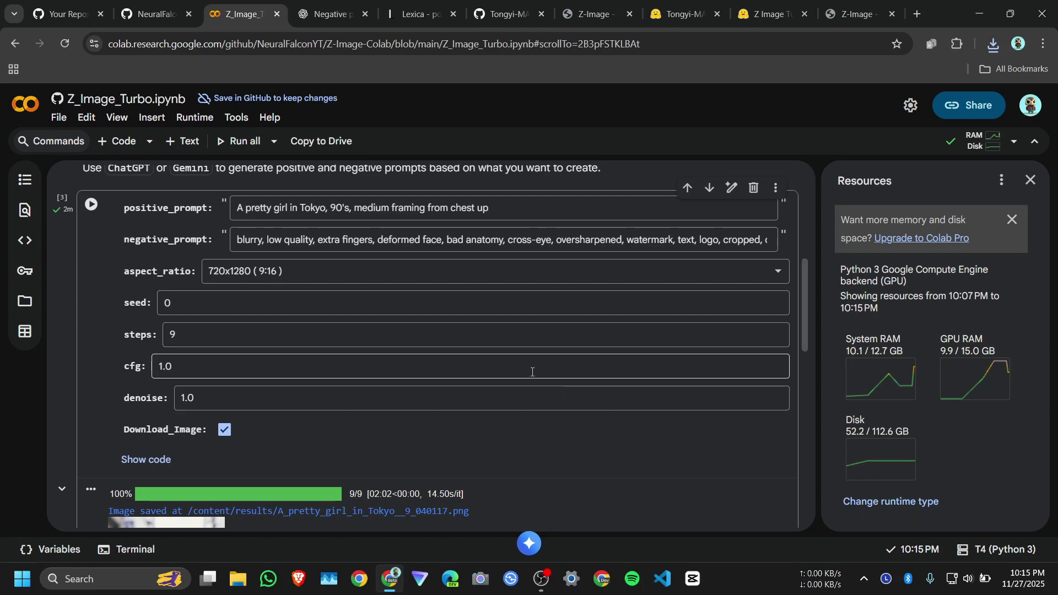
scroll(143, 382, down, 6)
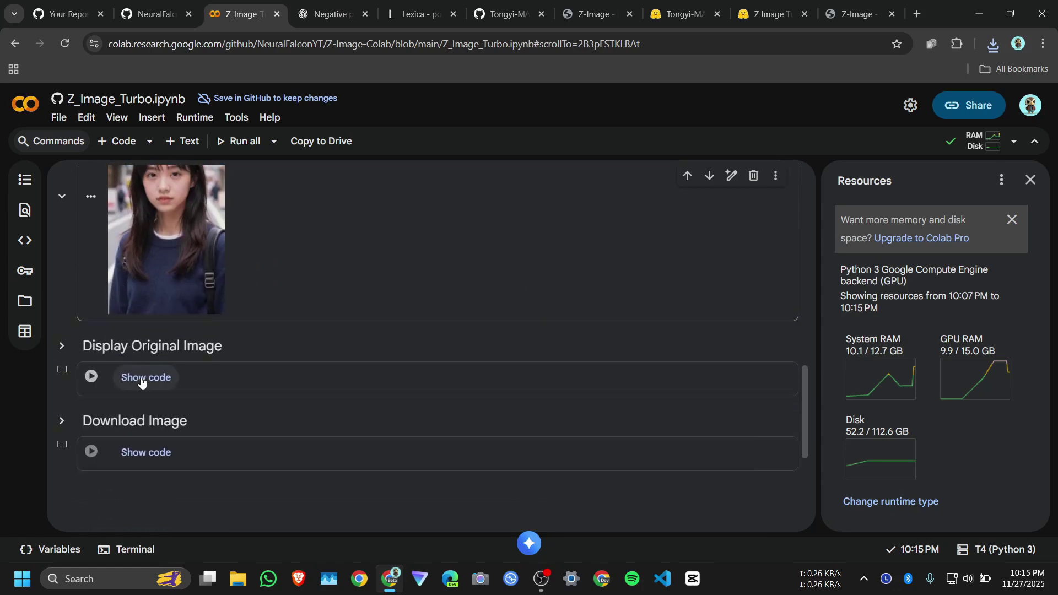
scroll(148, 377, up, 4)
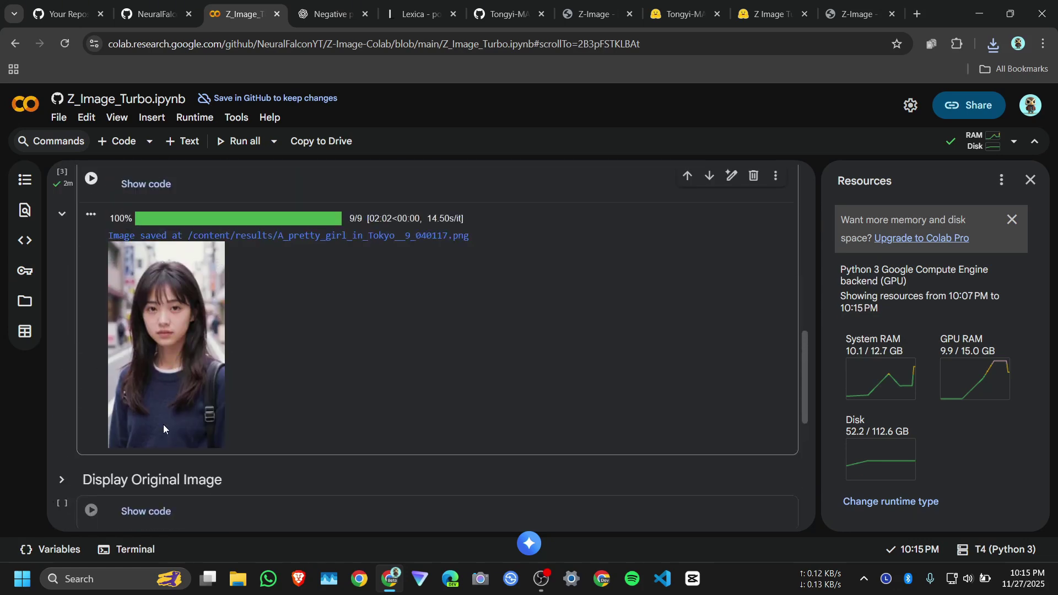
scroll(202, 326, down, 2)
click(90, 441)
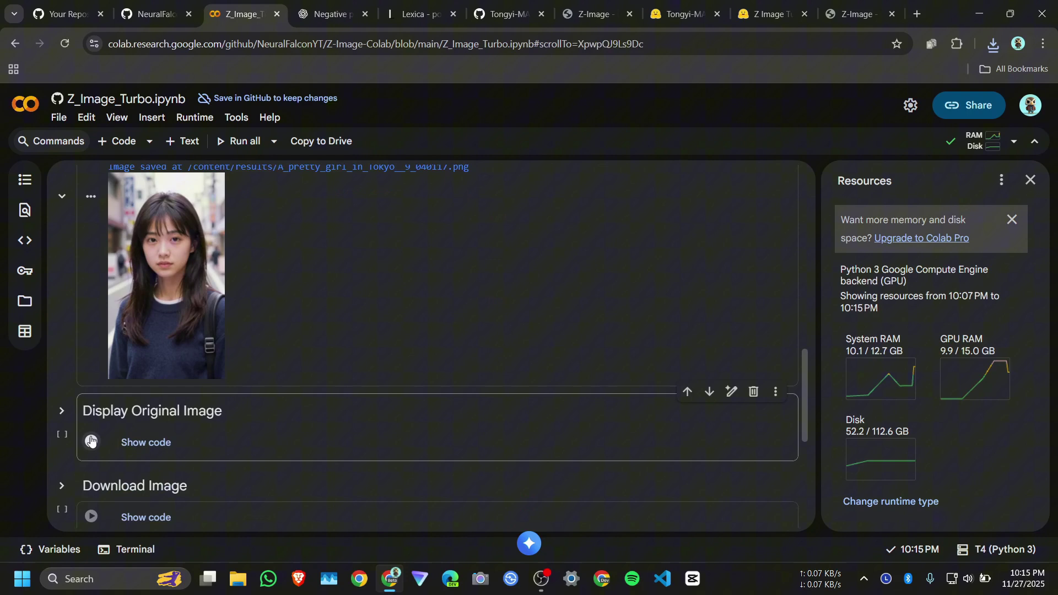
scroll(88, 429, down, 5)
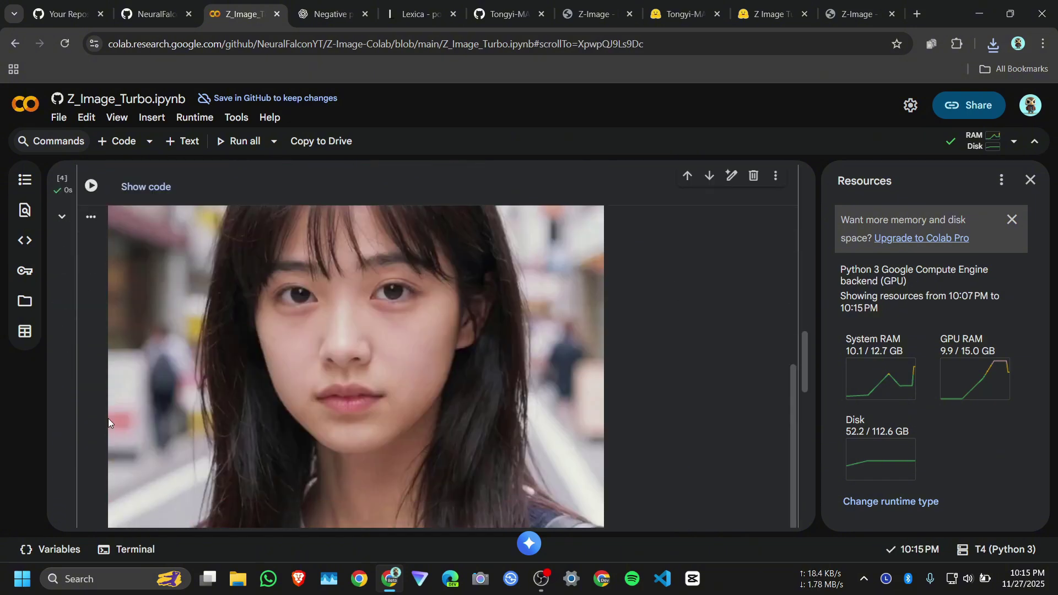
scroll(305, 322, down, 5)
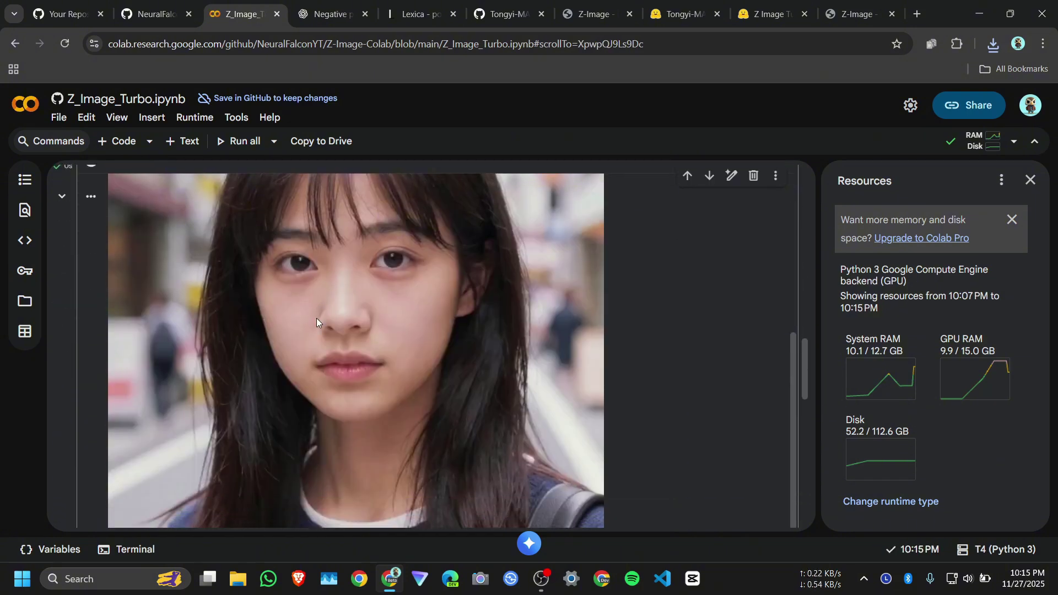
right_click(295, 292)
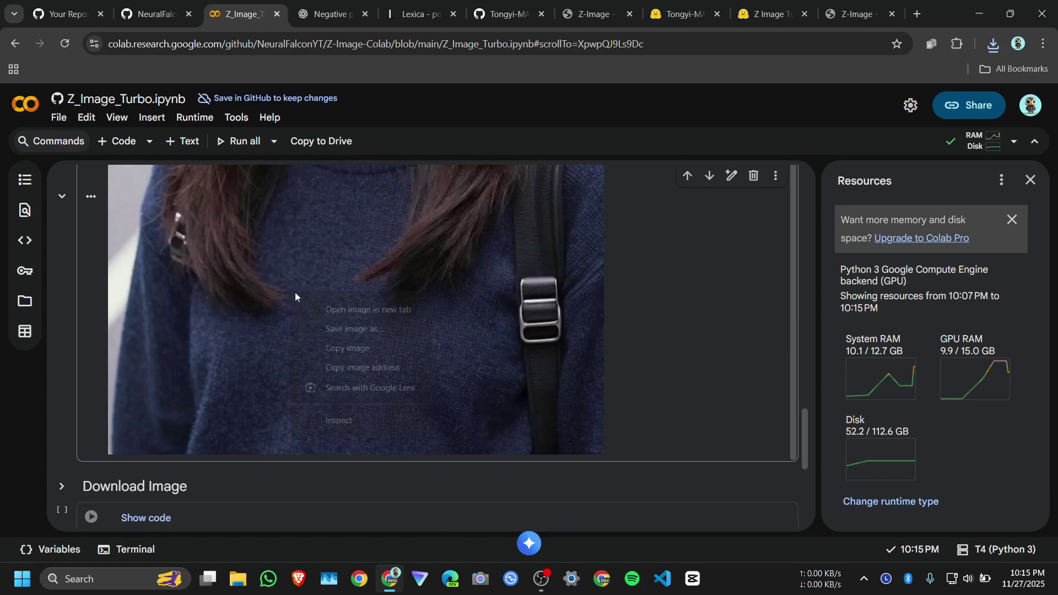
- Open the portrait in a new tab and zoom in to inspect it at full size
click(329, 311)
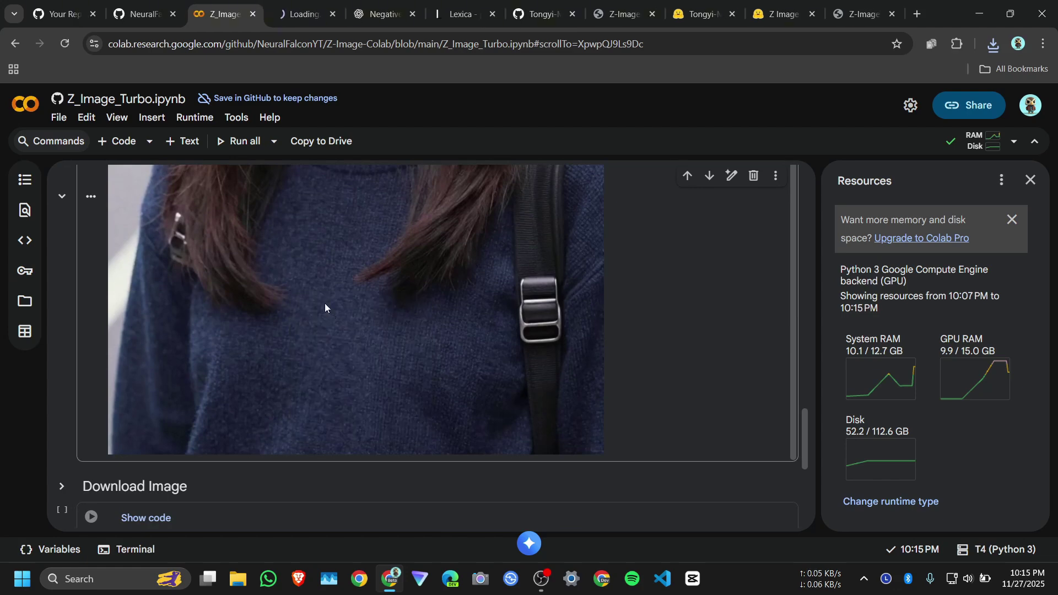
key(ctrl+Tab)
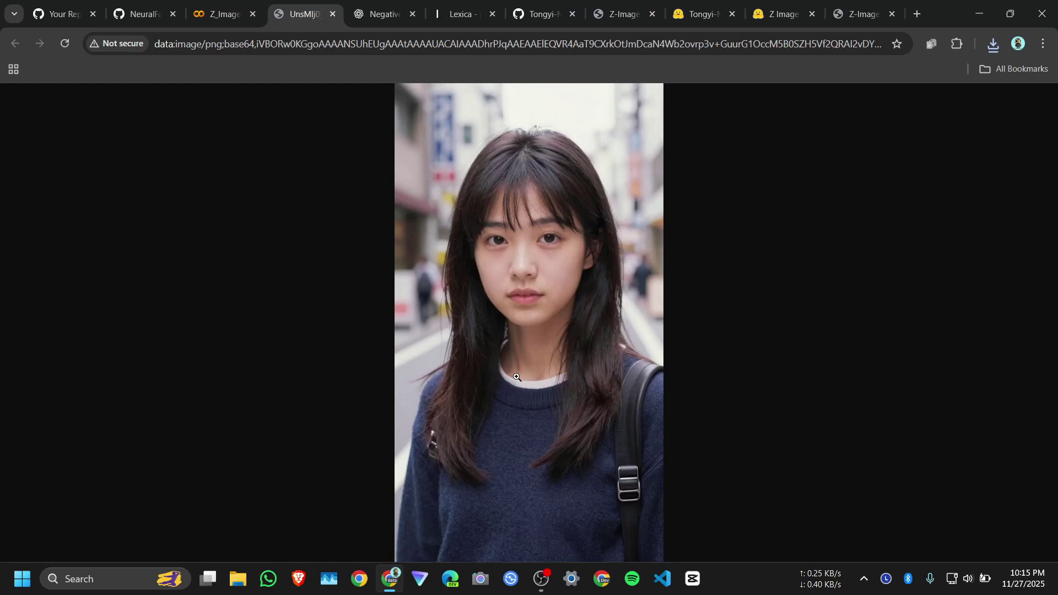
click(504, 337)
scroll(529, 335, down, 1)
scroll(529, 334, down, 2)
scroll(518, 337, up, 6)
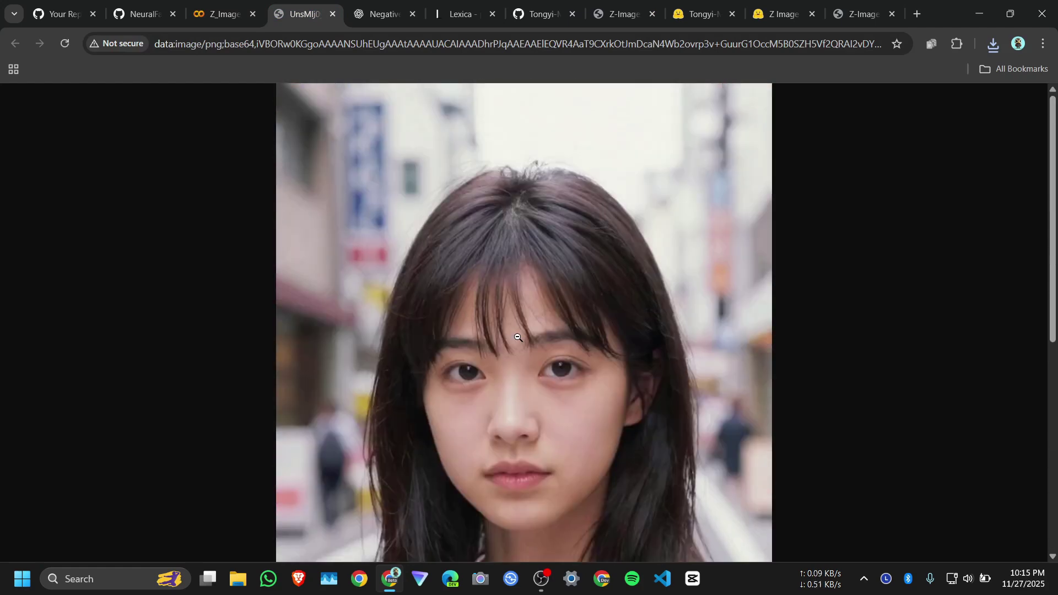
click(518, 337)
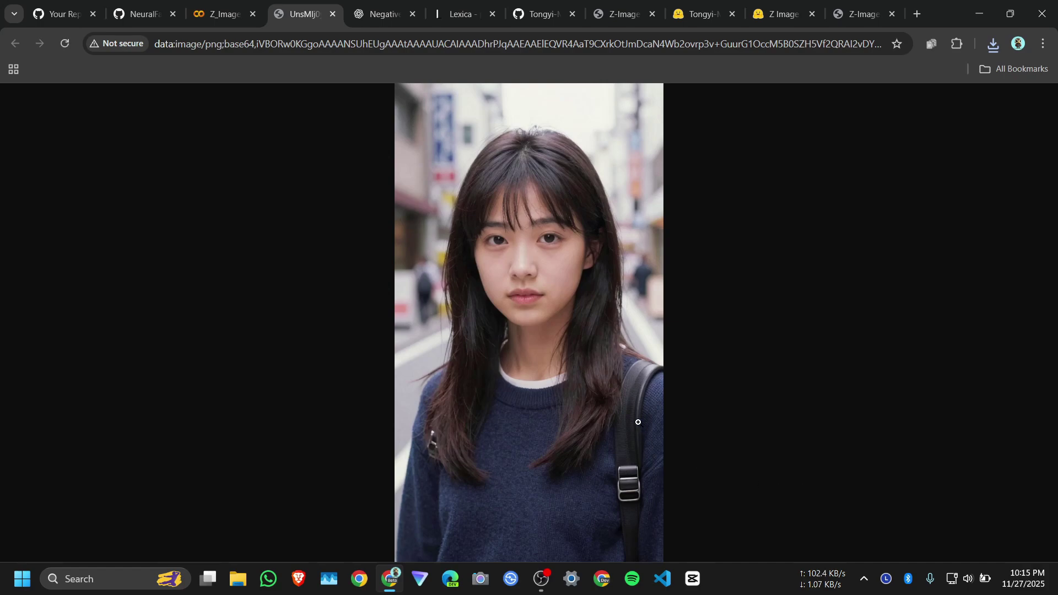
- Run the Download Image cell to save the portrait as a PNG
key(ctrl+shift+Tab)
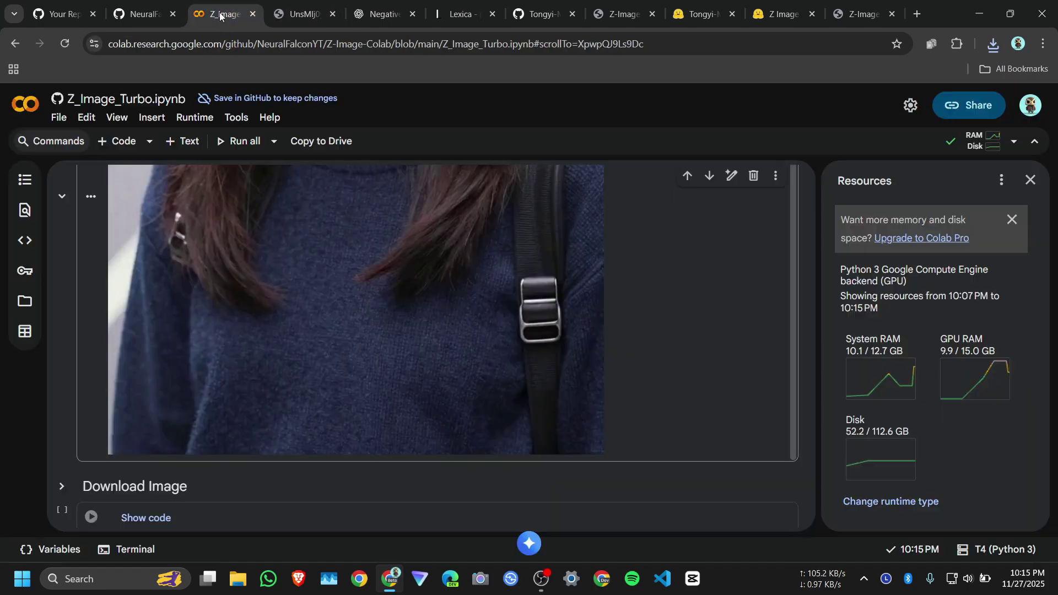
scroll(355, 242, up, 2)
scroll(355, 243, down, 3)
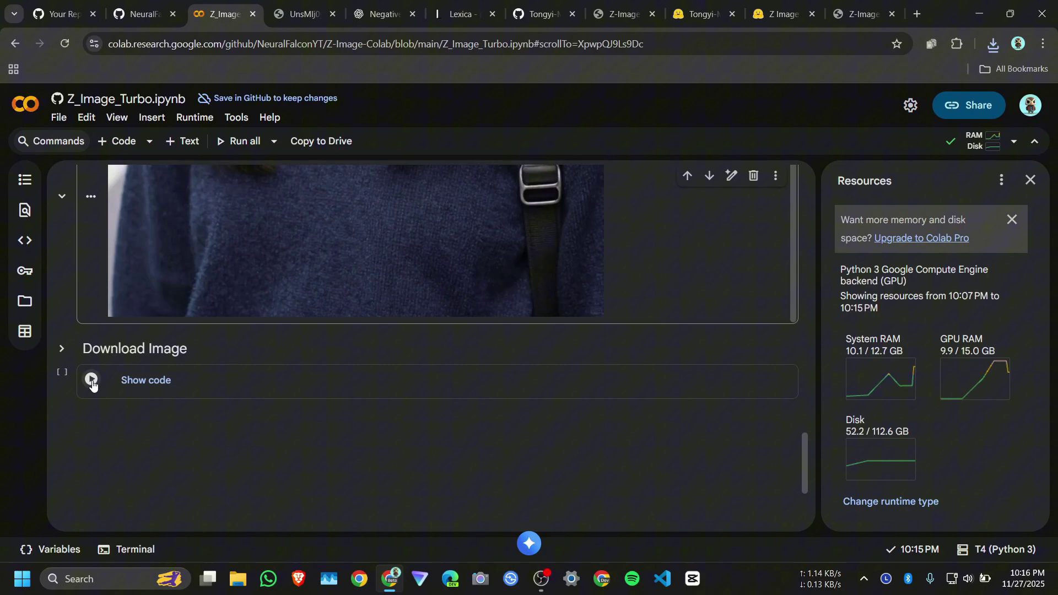
click(91, 380)
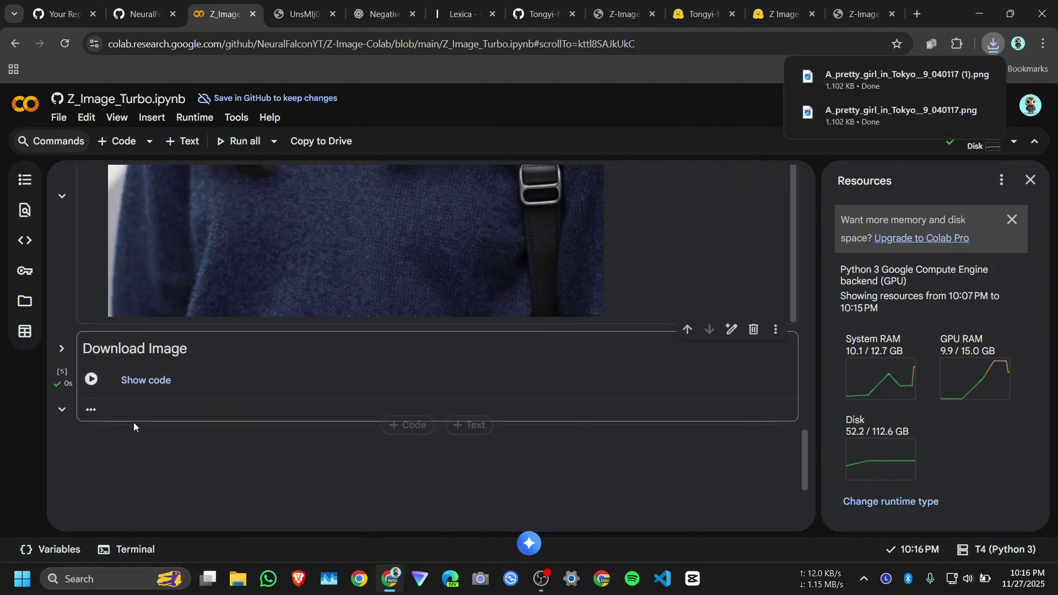
scroll(138, 424, up, 10)
- Copy the Fox and the Hound poster's prompt from the Lexica movie poster results
click(458, 14)
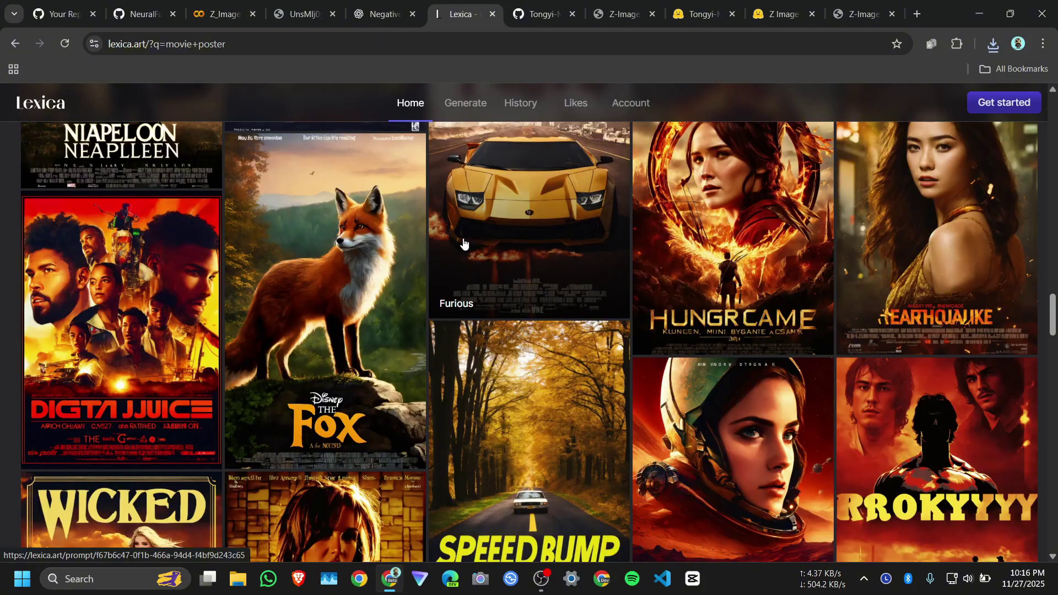
scroll(463, 241, down, 1)
scroll(463, 241, down, 3)
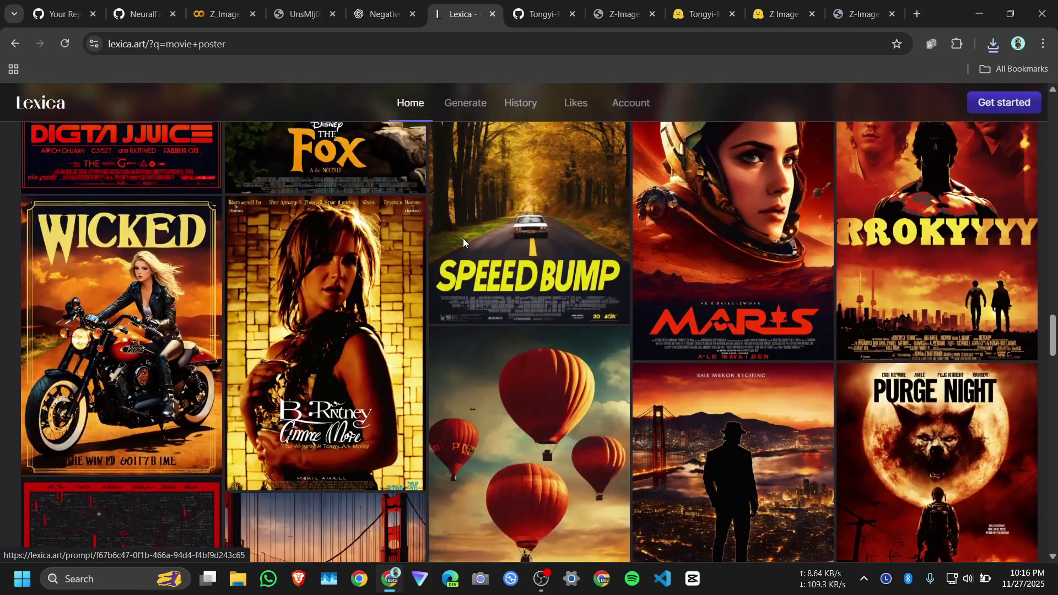
scroll(353, 237, up, 4)
click(361, 272)
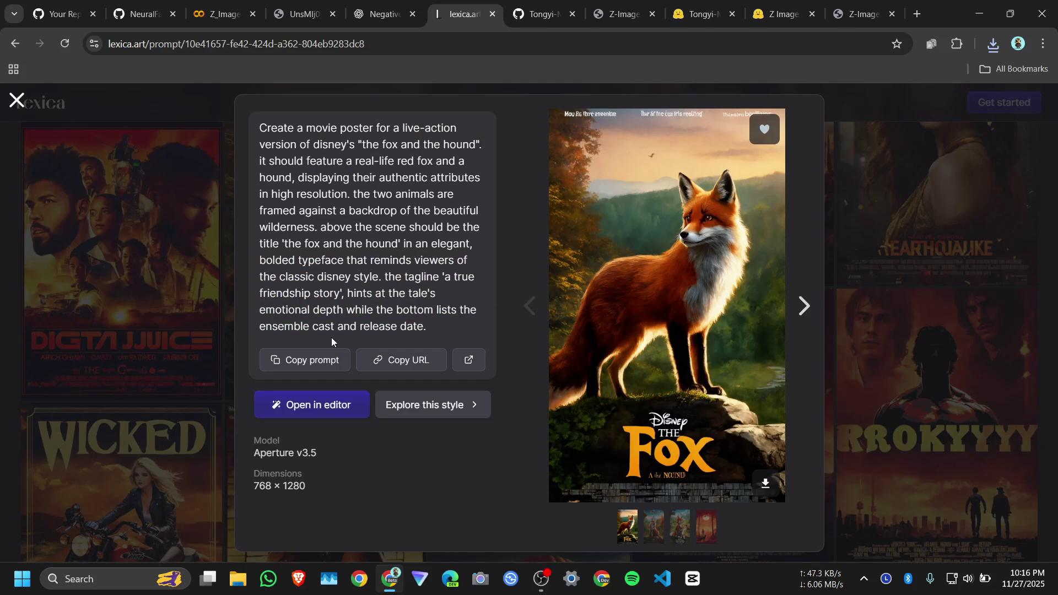
click(331, 359)
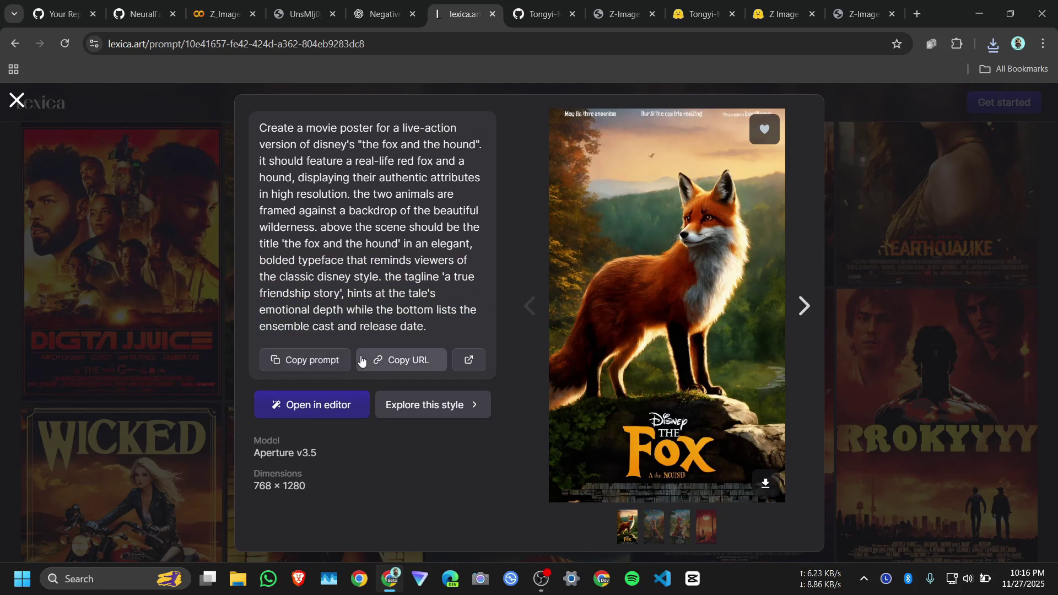
- Send the fox poster prompt to ChatGPT for negative prompts like 'cartoon, anime, illustration'
click(380, 14)
click(414, 515)
key(ctrl+v)
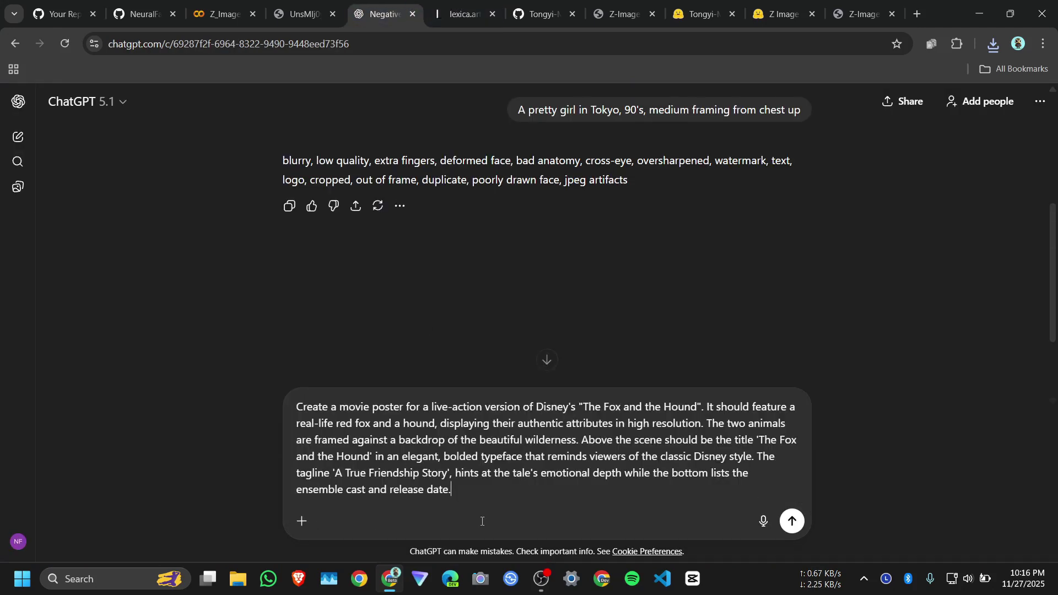
key(Return)
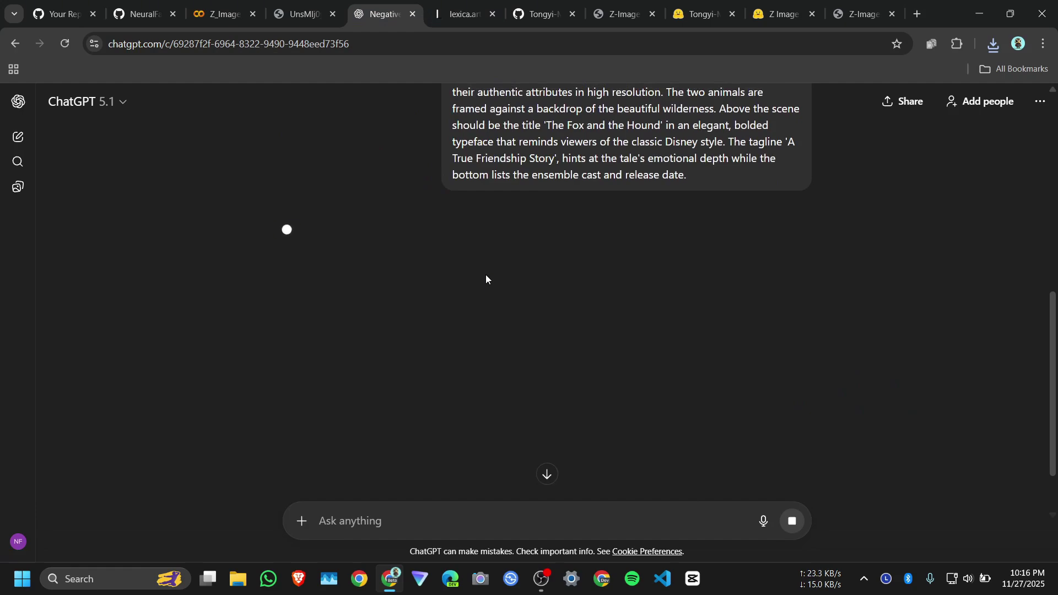
scroll(500, 287, up, 1)
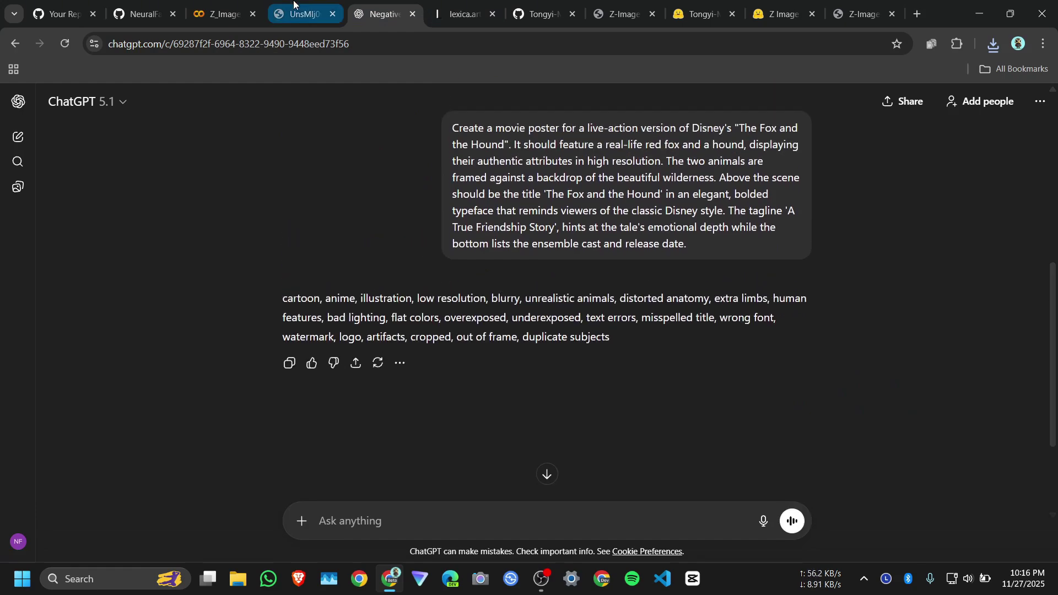
click(217, 14)
- Replace positive_prompt with the Fox and the Hound poster prompt
click(333, 13)
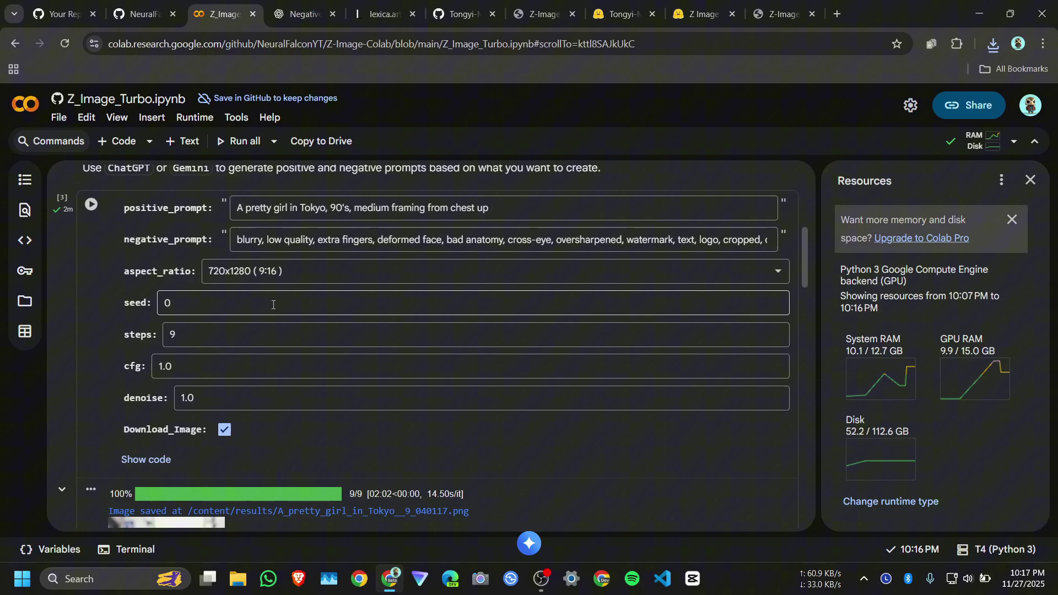
scroll(271, 302, up, 3)
click(291, 347)
key(ctrl+v)
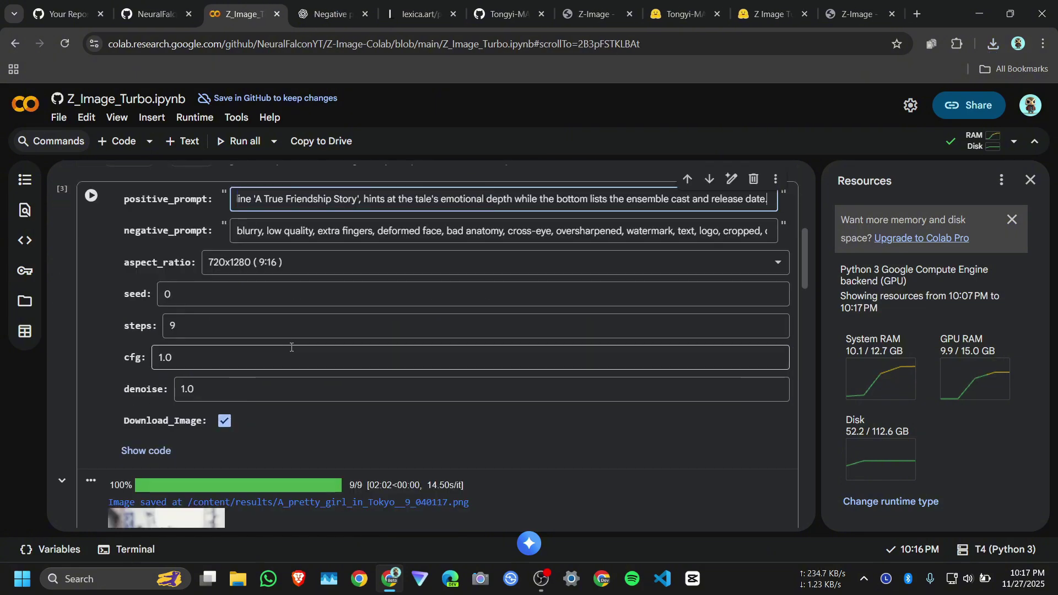
- Replace negative_prompt with ChatGPT's negative prompt reply
click(419, 14)
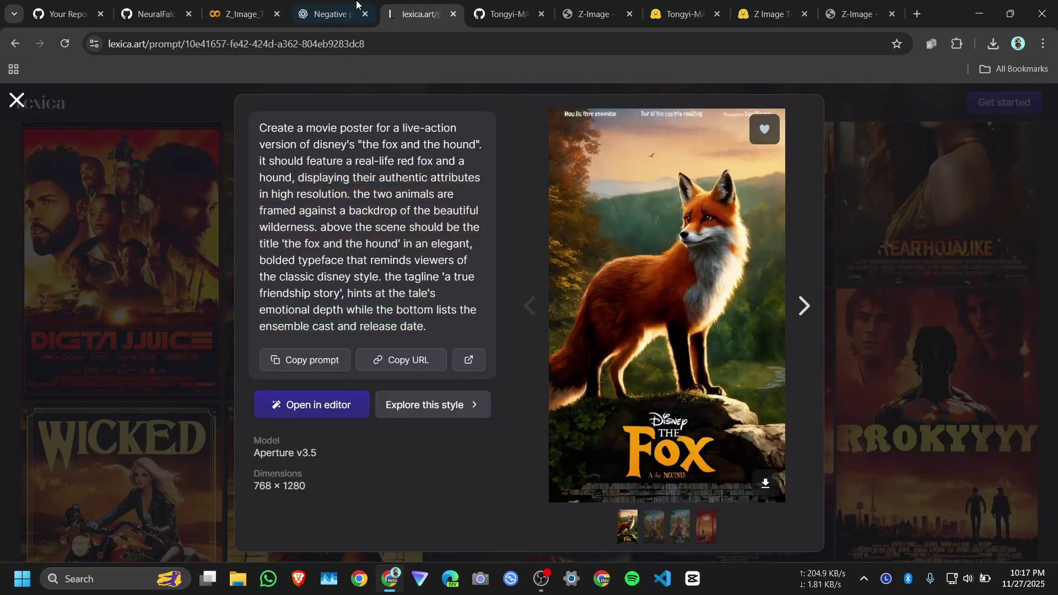
click(331, 14)
click(290, 362)
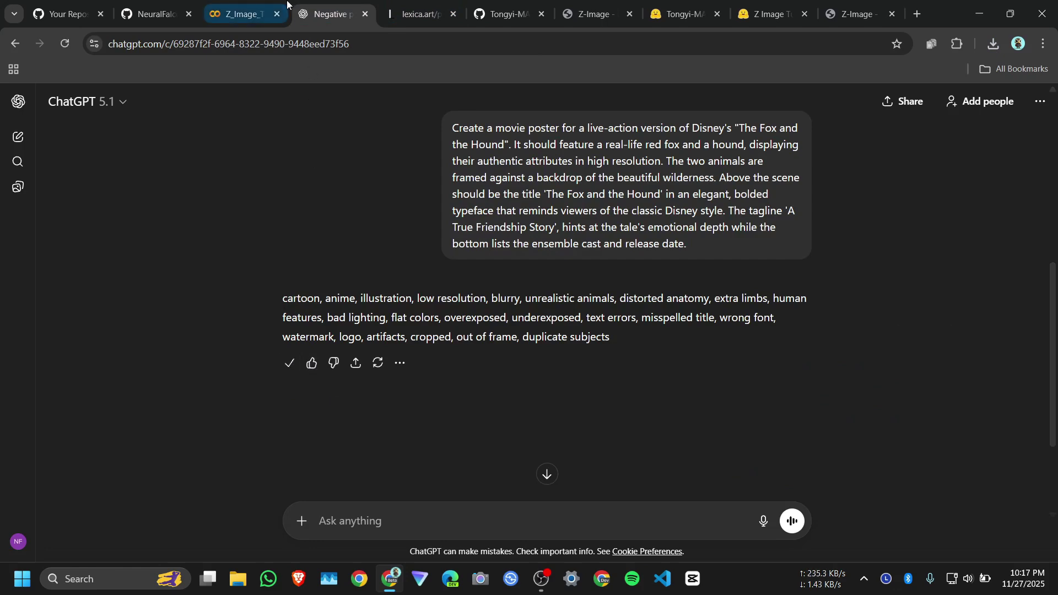
click(243, 14)
click(331, 231)
key(ctrl+v)
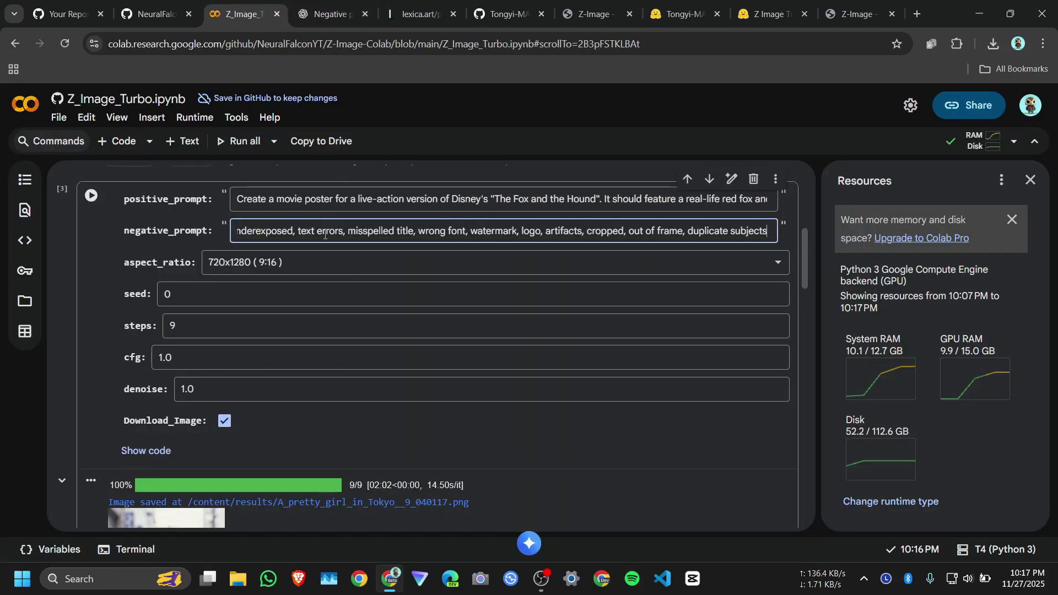
click(108, 317)
- Generate the Fox and the Hound poster with the new prompts
scroll(153, 298, down, 1)
scroll(153, 299, down, 2)
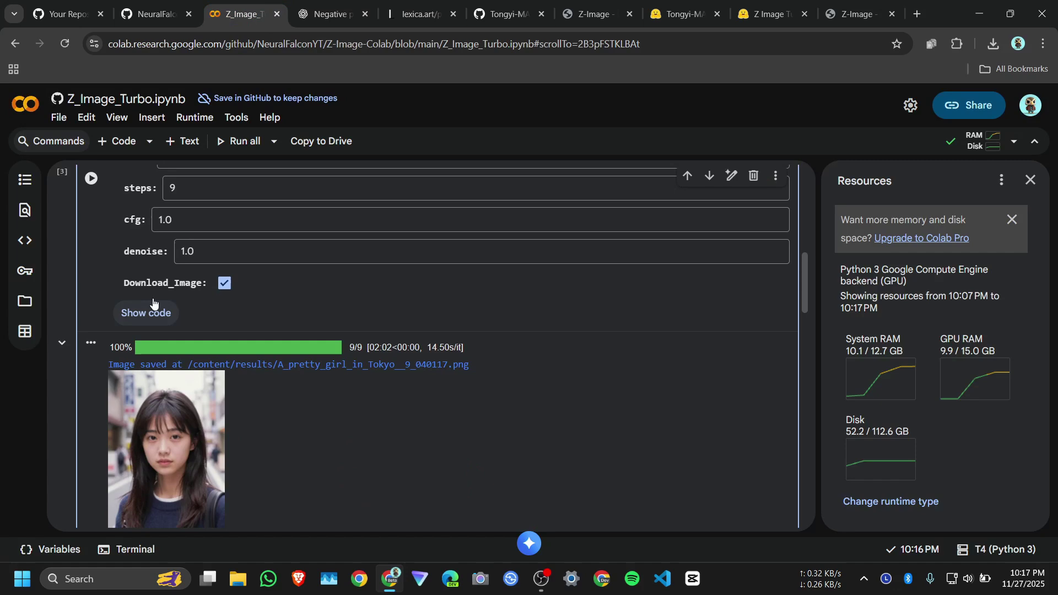
scroll(107, 271, up, 4)
click(91, 265)
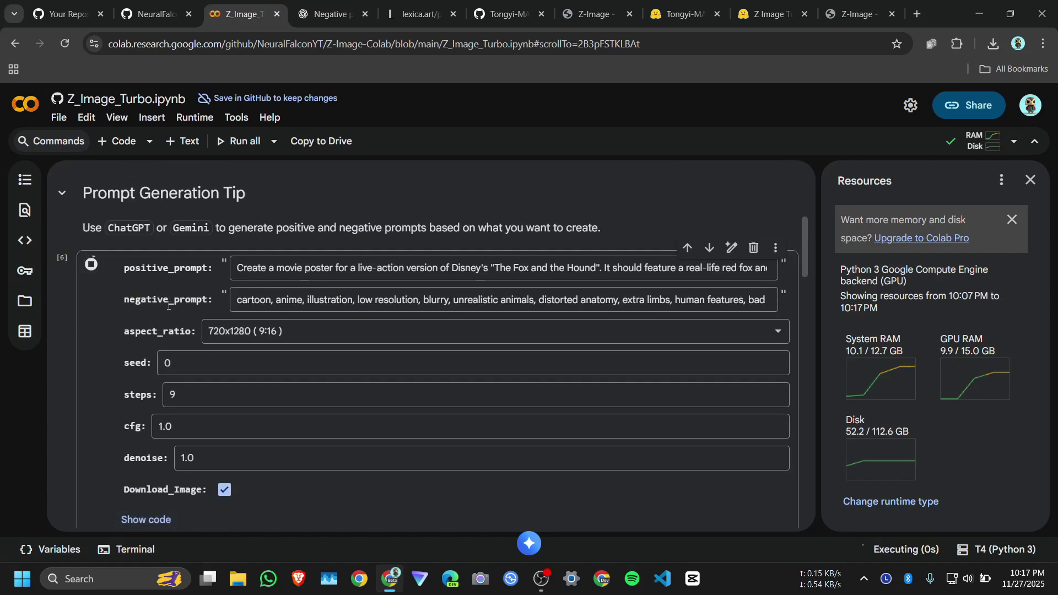
scroll(473, 330, down, 2)
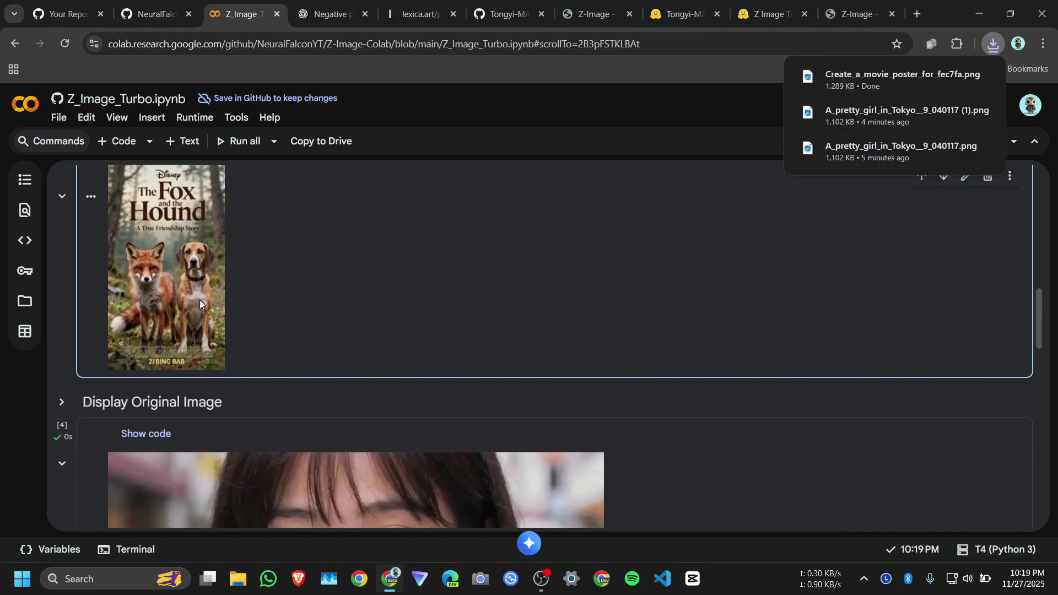
scroll(203, 299, up, 1)
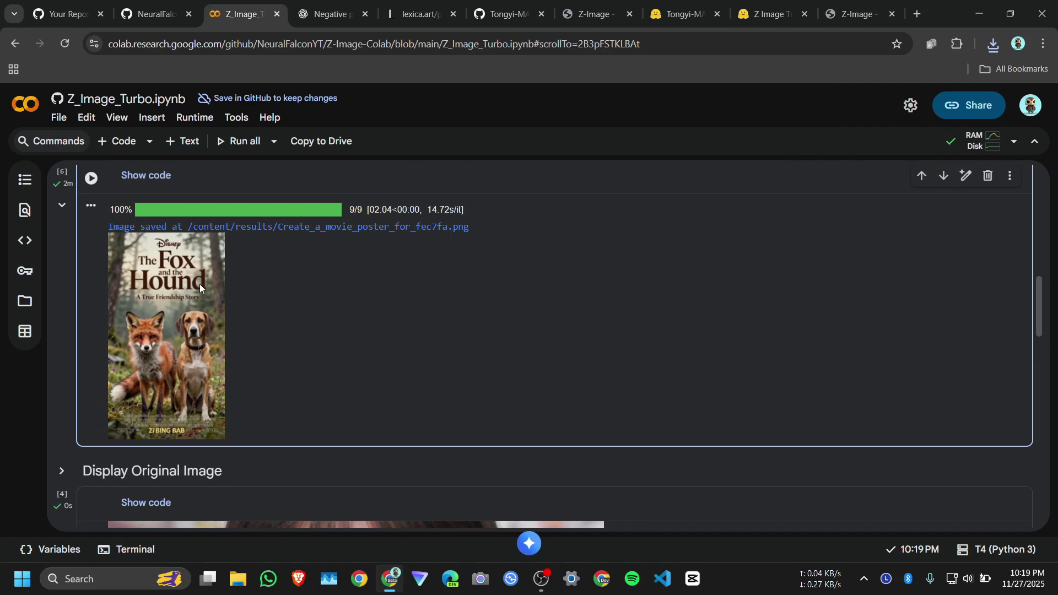
scroll(189, 280, down, 2)
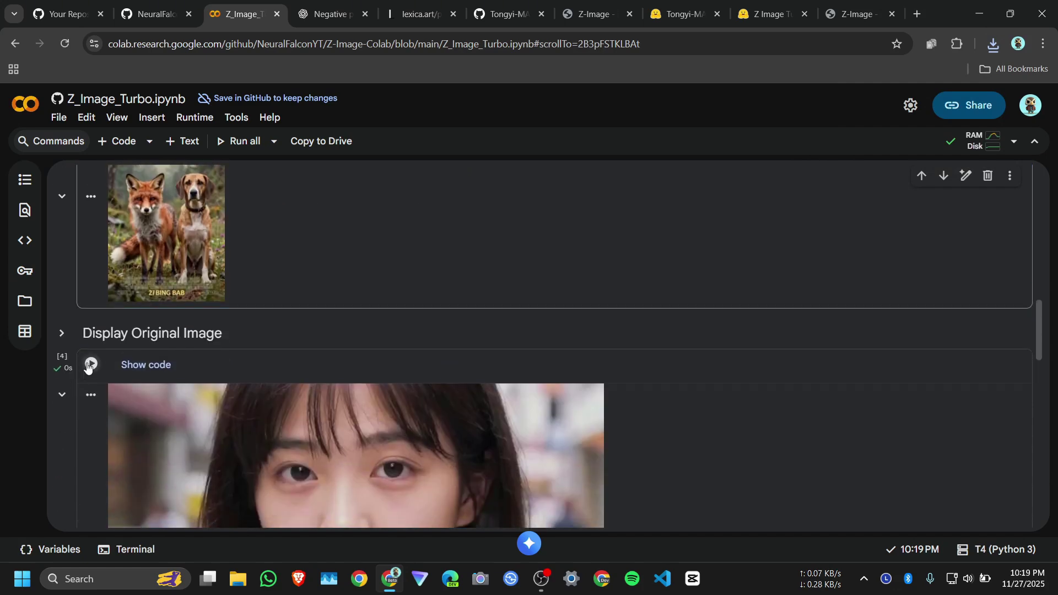
scroll(111, 250, down, 2)
- Re-run Display Original Image and open the poster in a new tab
click(91, 228)
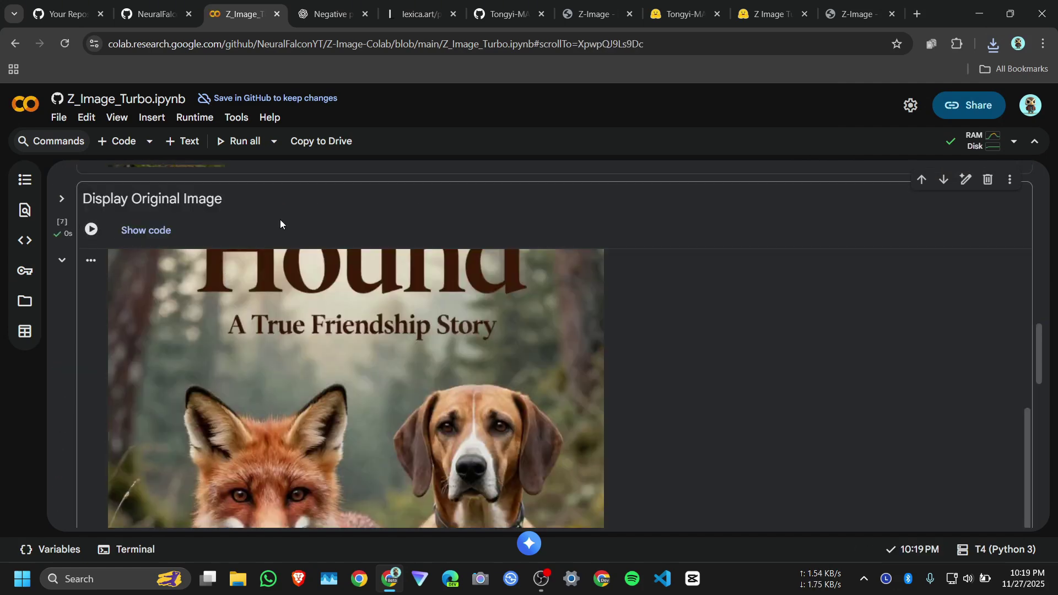
scroll(280, 219, down, 3)
right_click(294, 312)
click(336, 330)
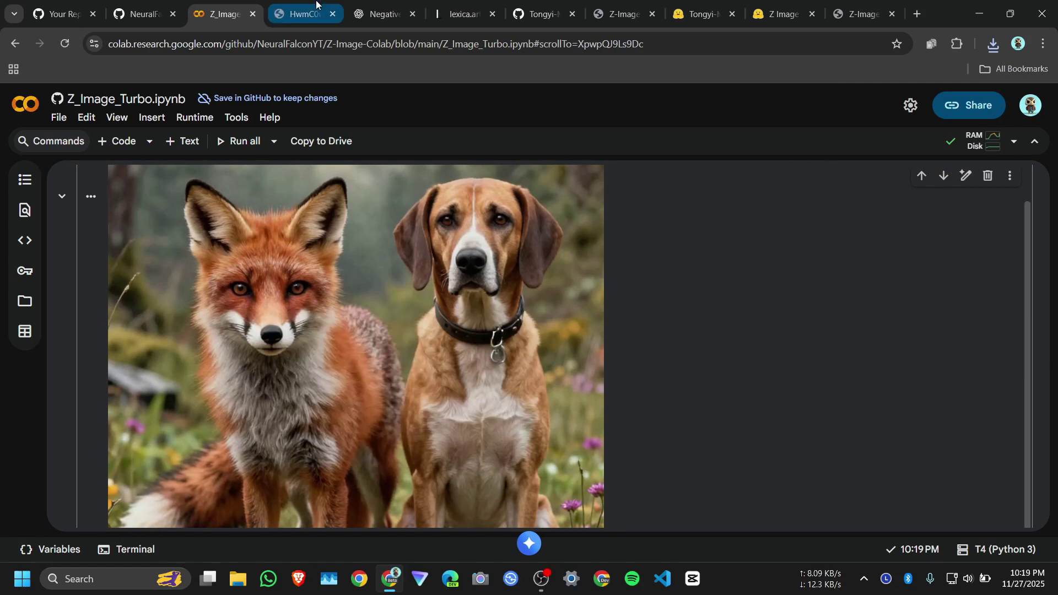
- Zoom the Fox and the Hound poster to 200% and scroll over its details
key(ctrl+Tab)
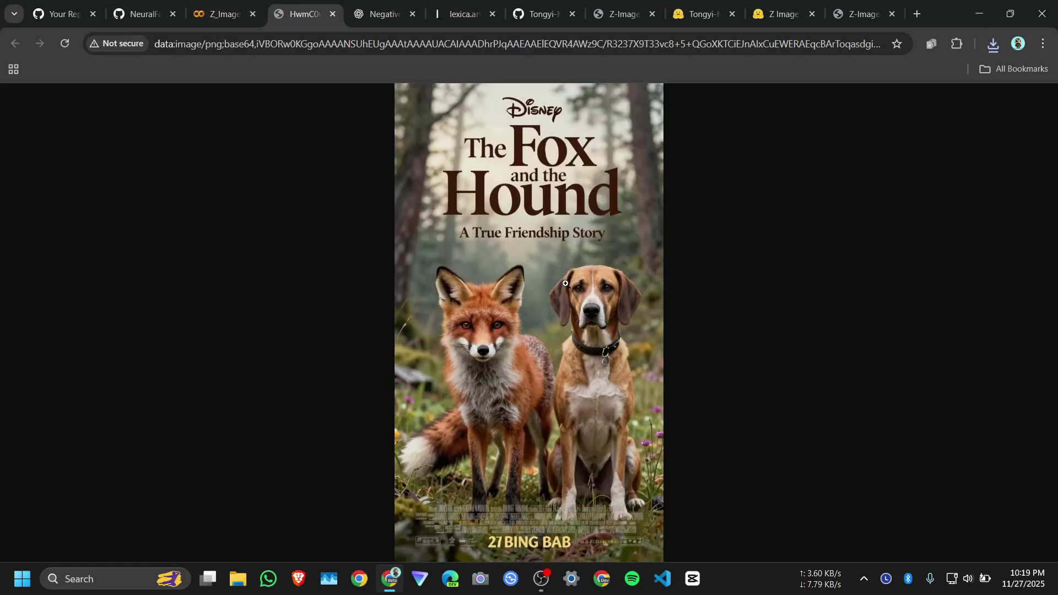
click(556, 211)
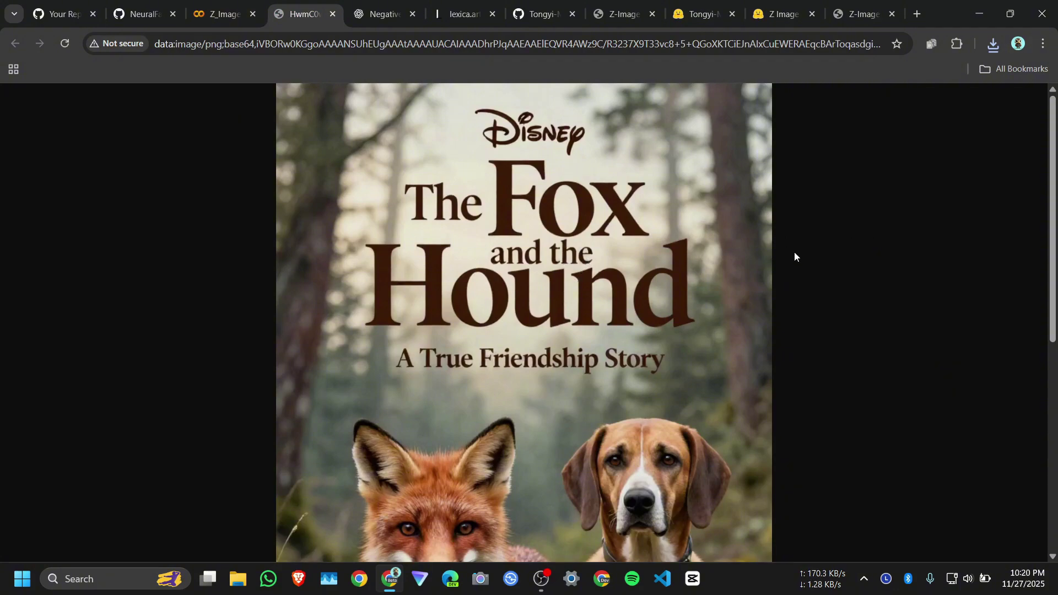
scroll(550, 302, down, 5)
scroll(550, 302, up, 5)
scroll(549, 302, down, 6)
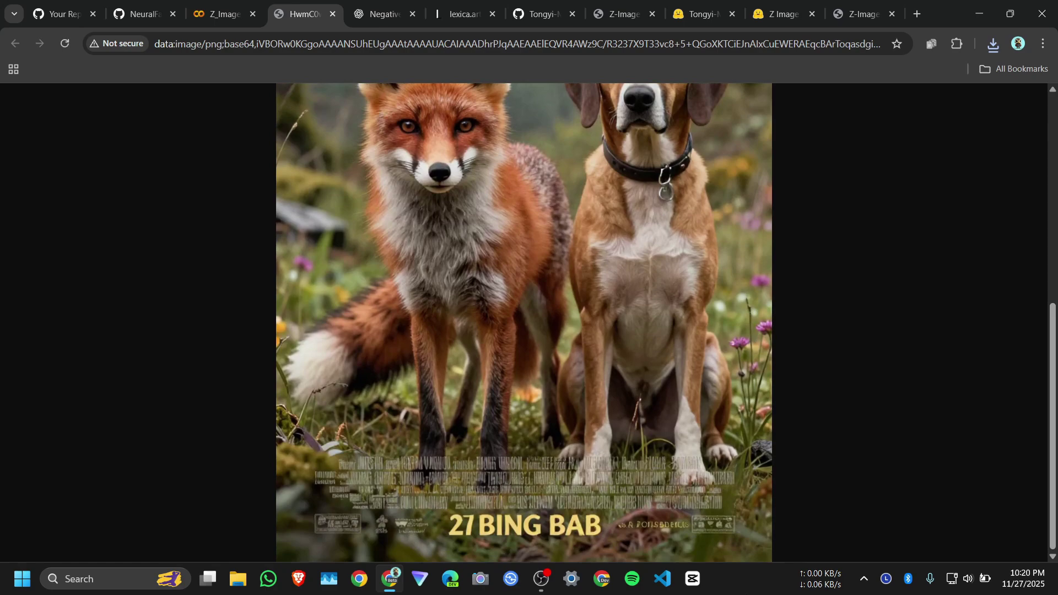
ctrl+scroll(708, 510, up, 1)
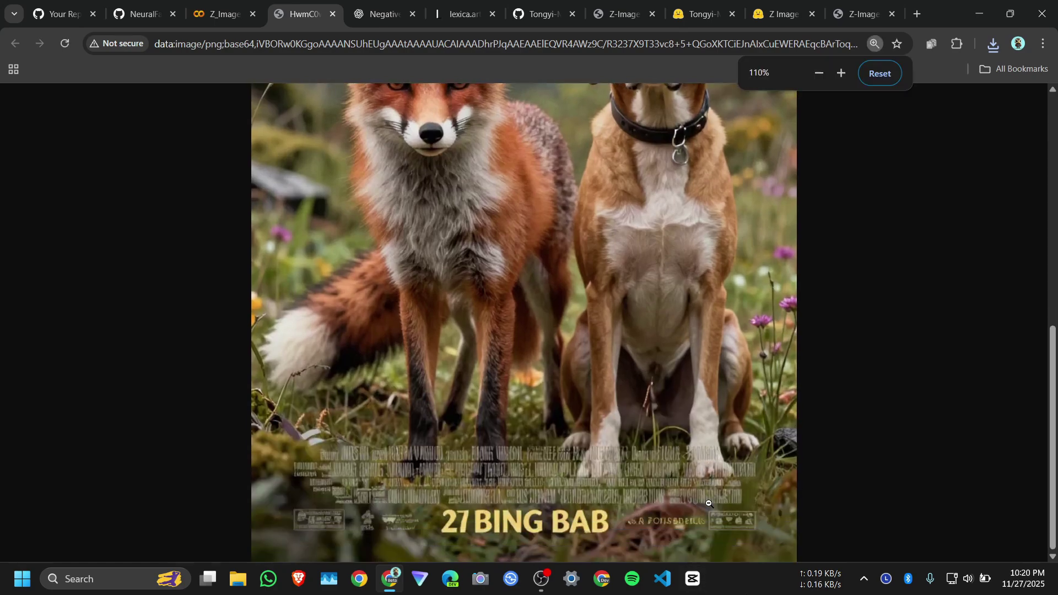
ctrl+scroll(708, 500, down, 8)
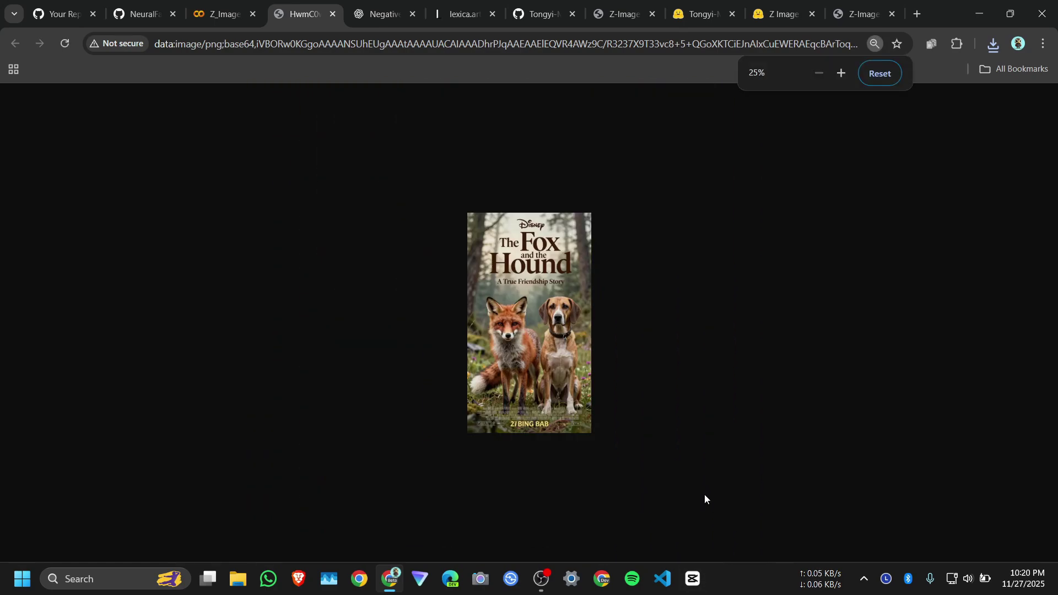
ctrl+scroll(630, 474, up, 3)
ctrl+scroll(631, 475, down, 2)
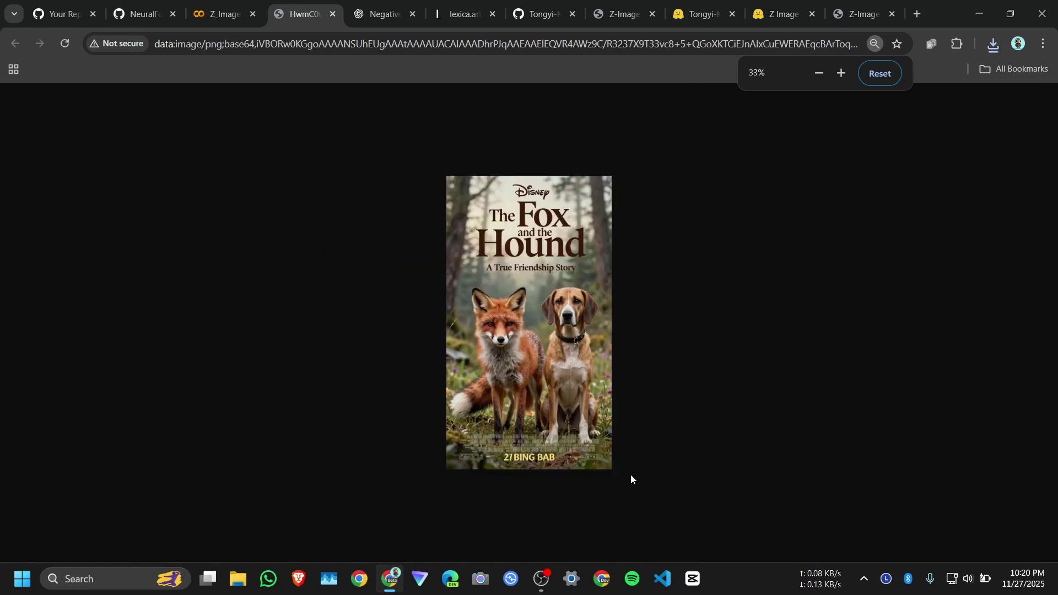
ctrl+scroll(630, 477, up, 1)
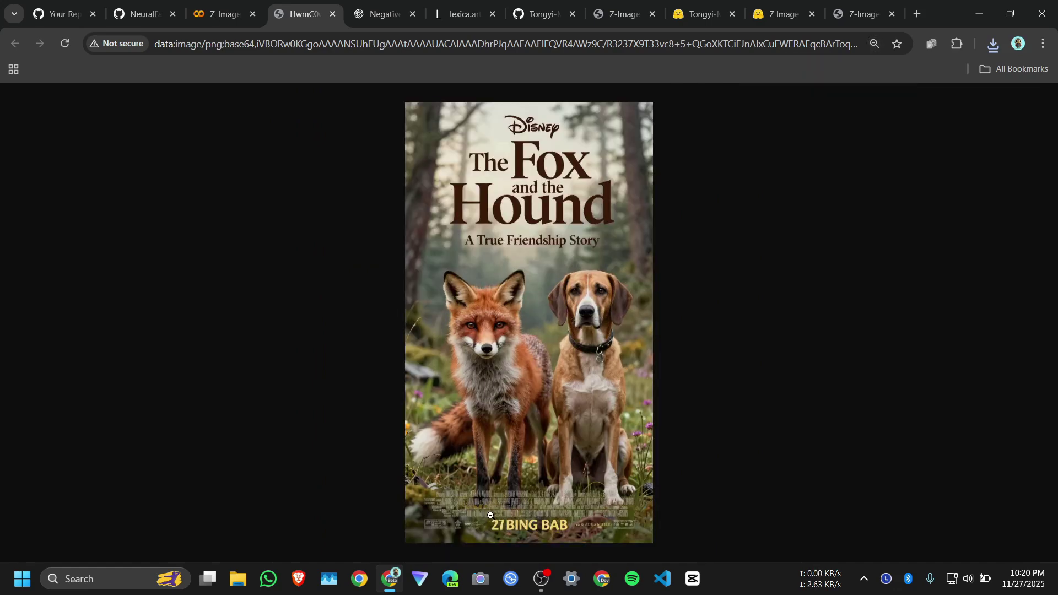
ctrl+scroll(490, 515, down, 2)
ctrl+scroll(493, 485, up, 12)
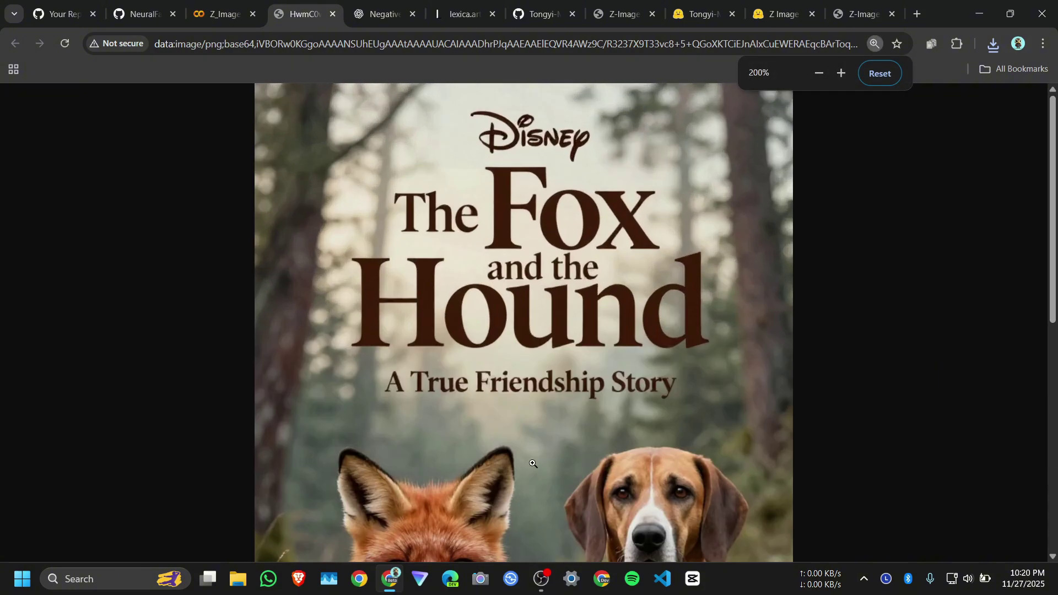
- Return to the Z-Image-Turbo Hugging Face model card
scroll(512, 485, down, 5)
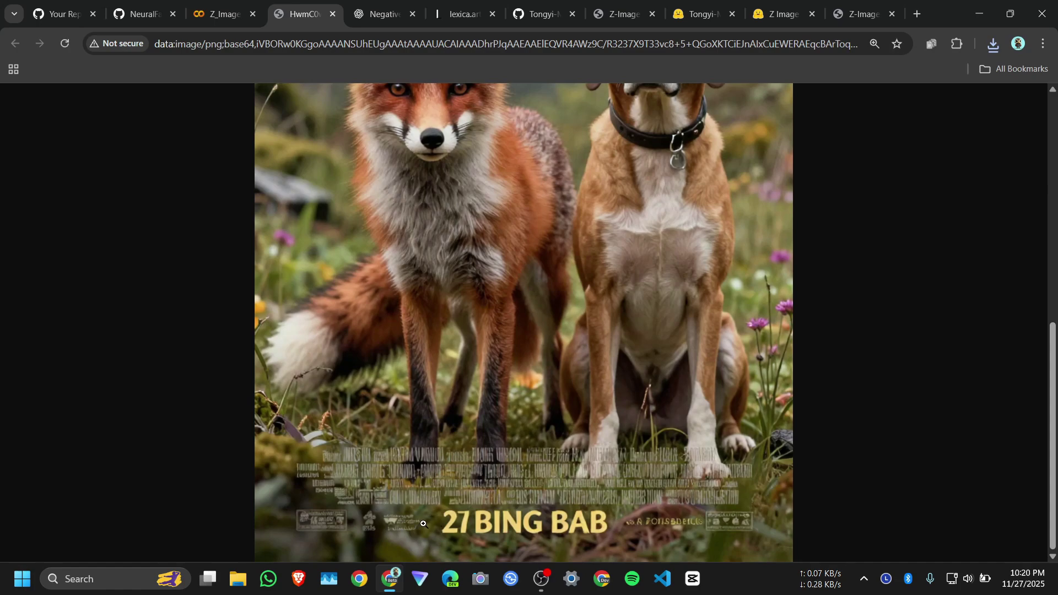
key(ctrl+Tab)
key(Tab)
key(Tab)
key(Tab)
key(Tab)
- Close the poster image tab and bring up the Lexica Mount Fuji prompt page
scroll(248, 330, up, 8)
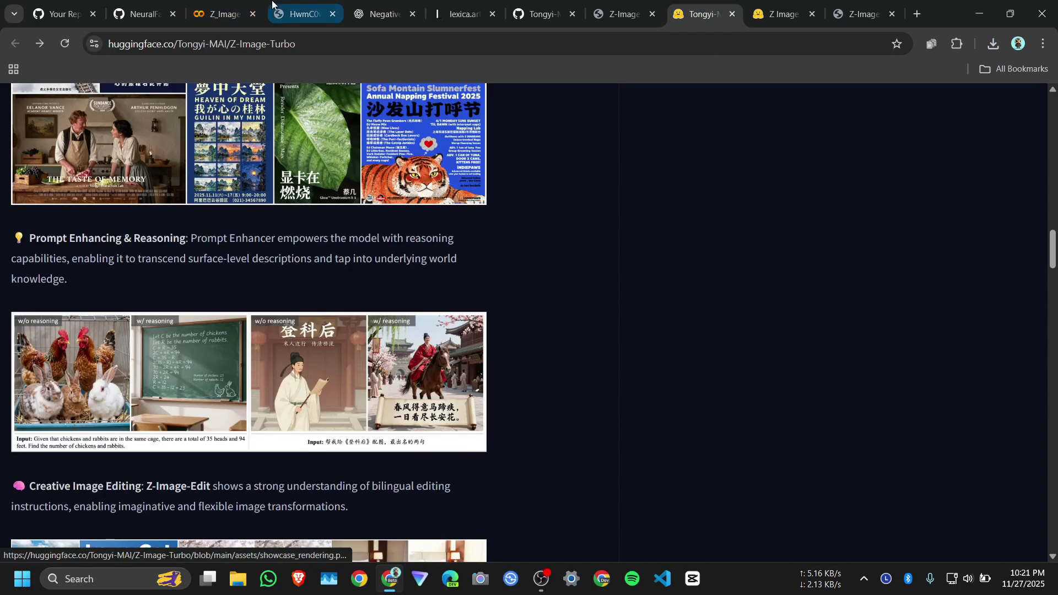
click(222, 8)
click(332, 14)
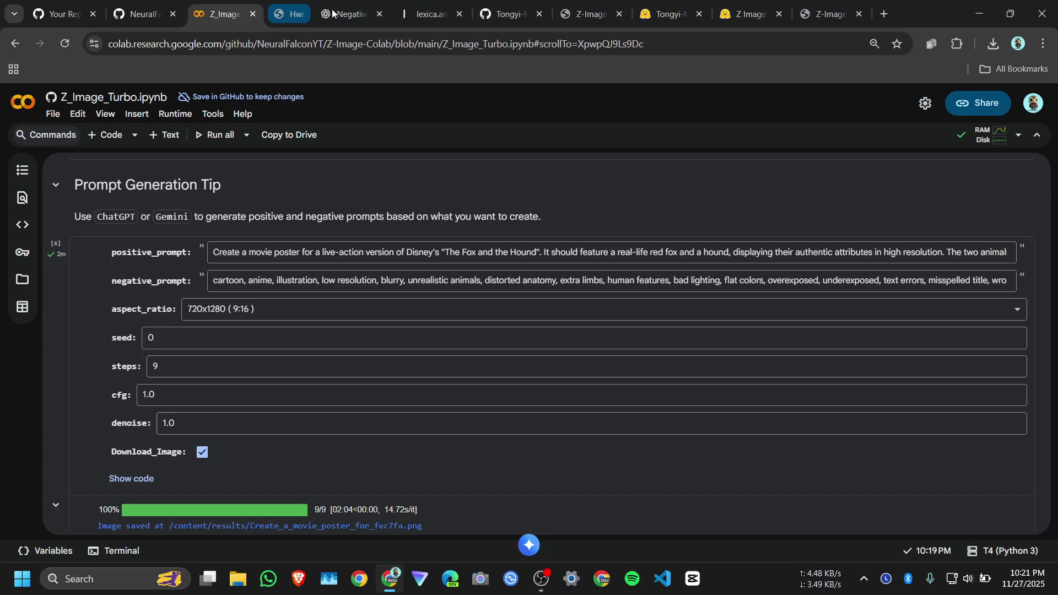
click(334, 8)
click(380, 13)
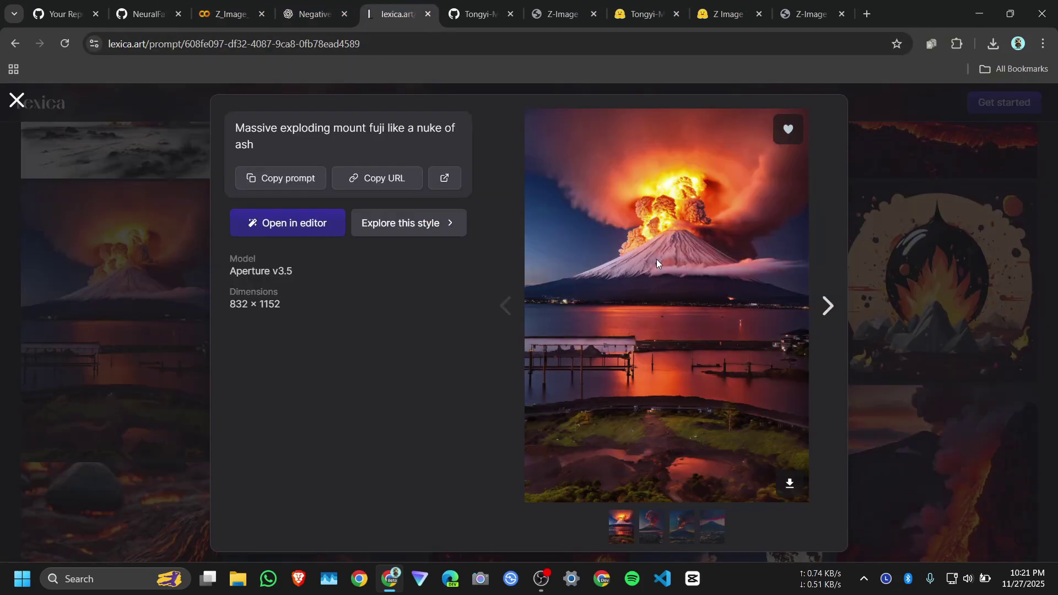
- Copy the 'Massive exploding mount fuji' prompt and send it in the ChatGPT negative-prompt chat
click(279, 180)
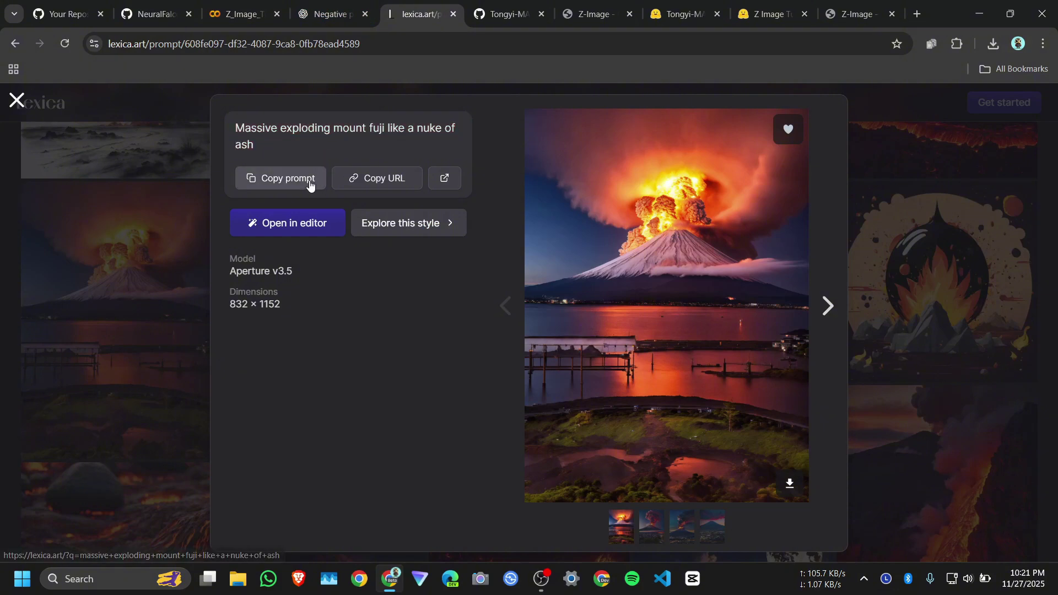
click(299, 181)
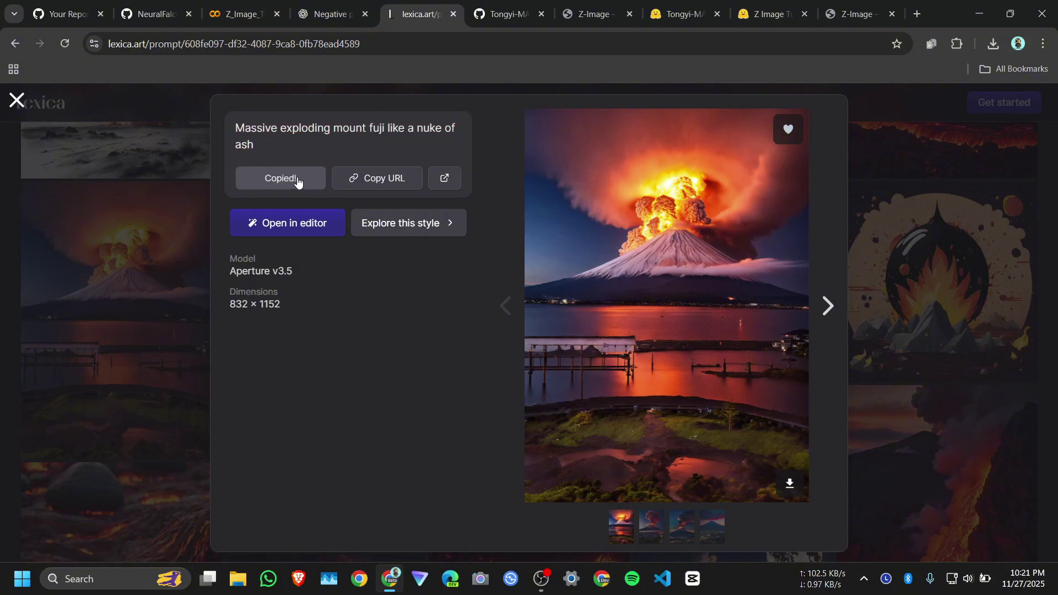
click(353, 4)
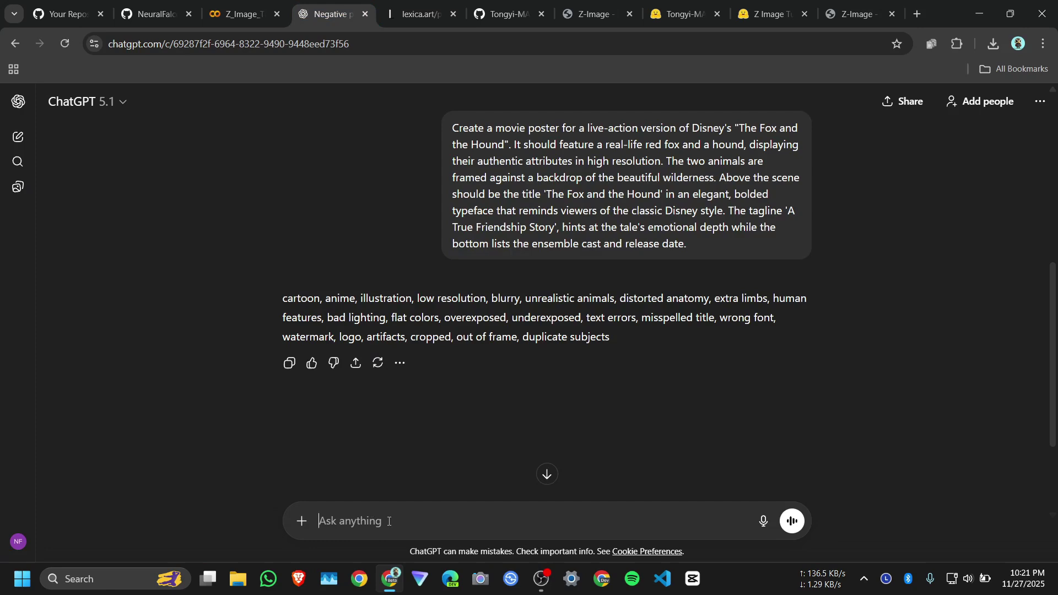
key(ctrl+v)
key(Return)
- Replace positive_prompt with the Mount Fuji prompt and negative_prompt with ChatGPT's reply
click(243, 14)
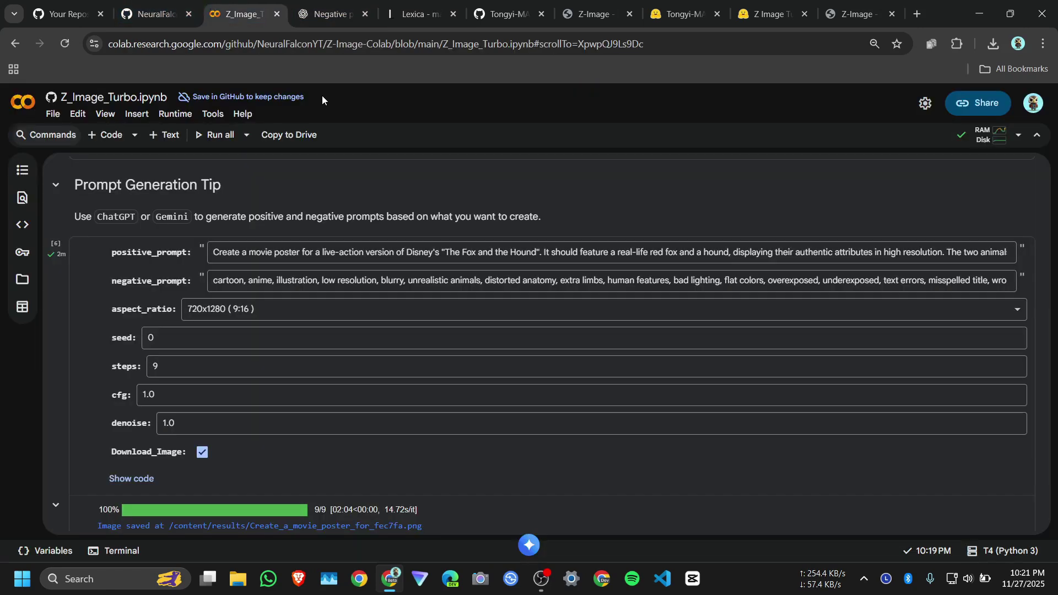
triple_click(302, 248)
key(ctrl+v)
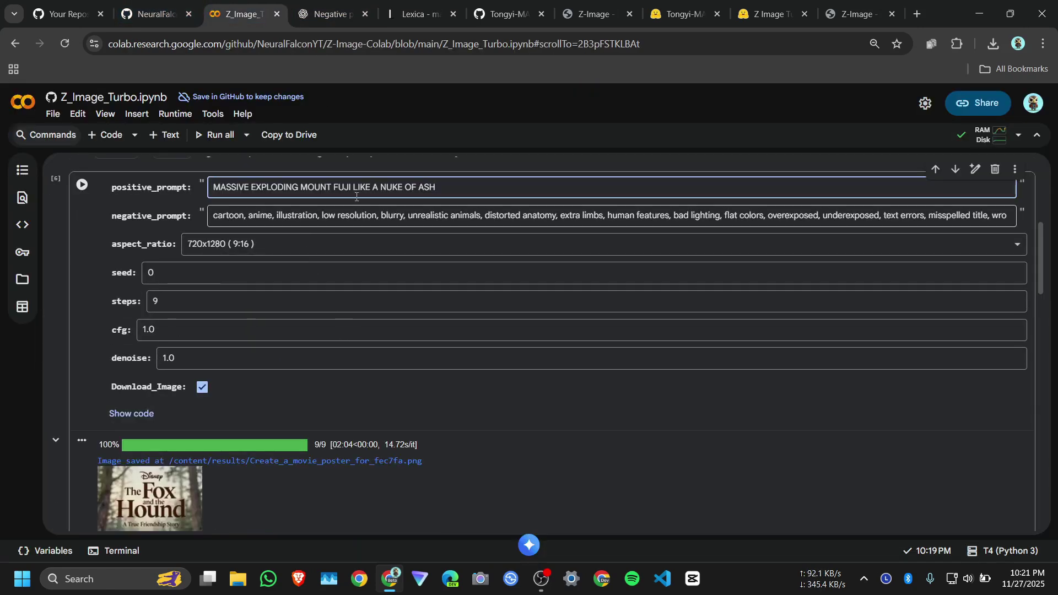
click(311, 8)
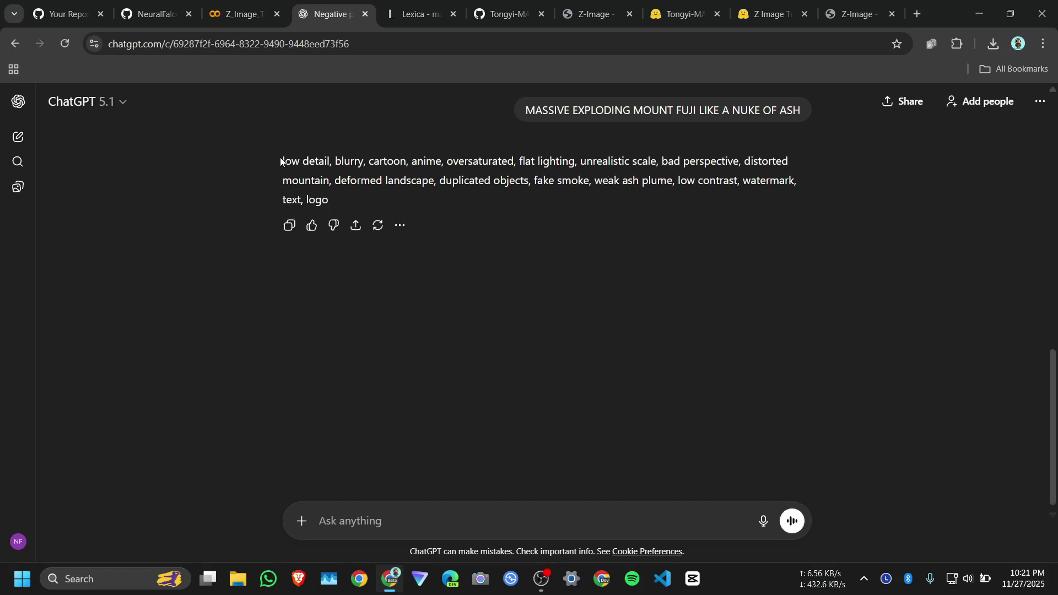
click(285, 231)
key(ctrl+shift+Tab)
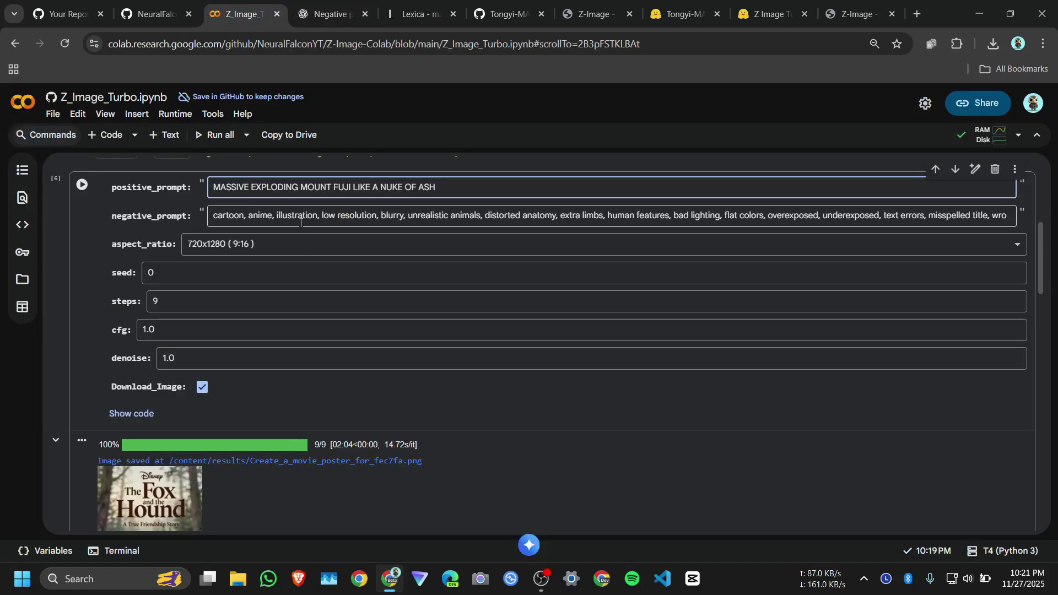
triple_click(287, 216)
key(ctrl+v)
- Set aspect_ratio to 1024x1024 (1:1) and start generating the Mount Fuji image
scroll(157, 327, down, 2)
scroll(160, 337, up, 2)
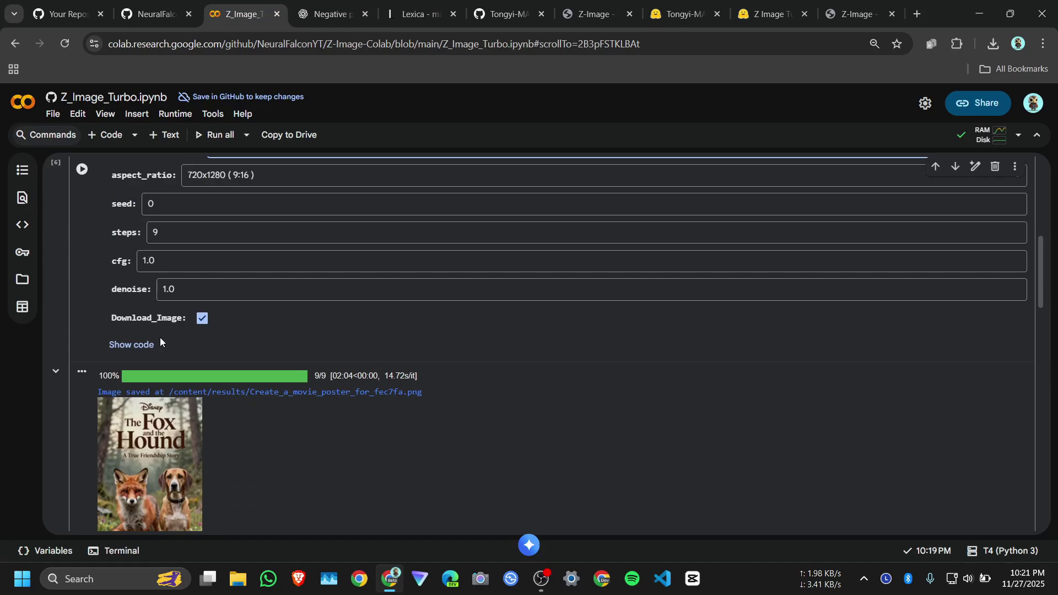
click(219, 254)
click(221, 273)
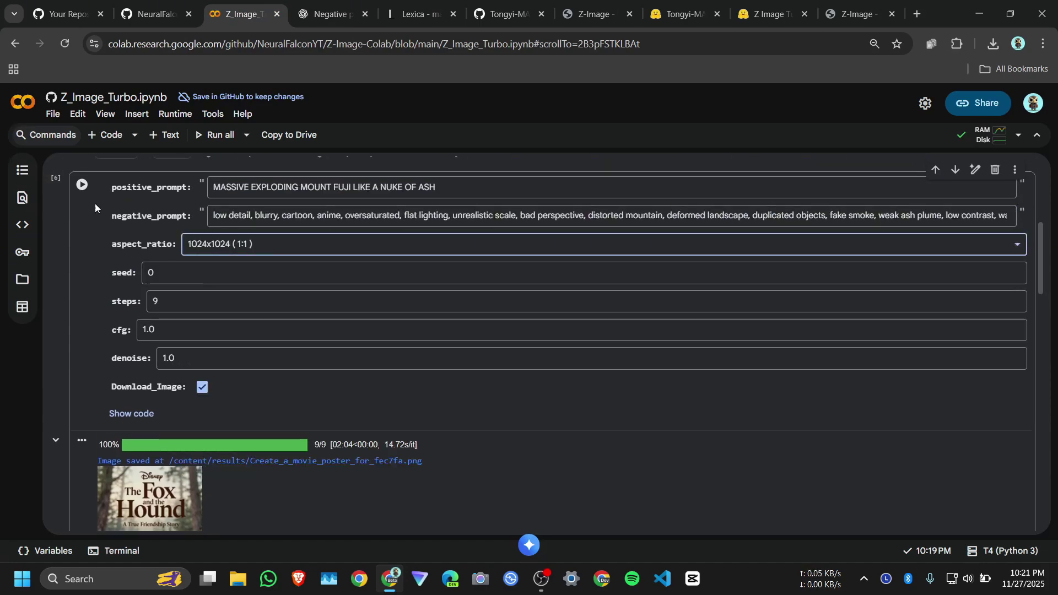
click(83, 190)
- After generation finishes, re-run the display cell to show the volcano image full size
key(ctrl+Tab)
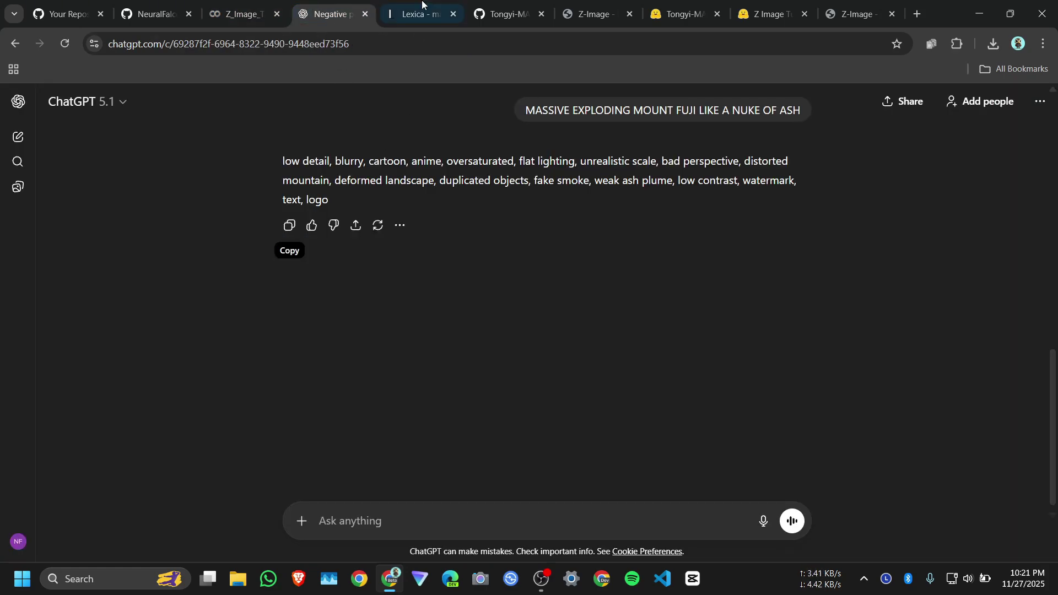
key(ctrl+Tab)
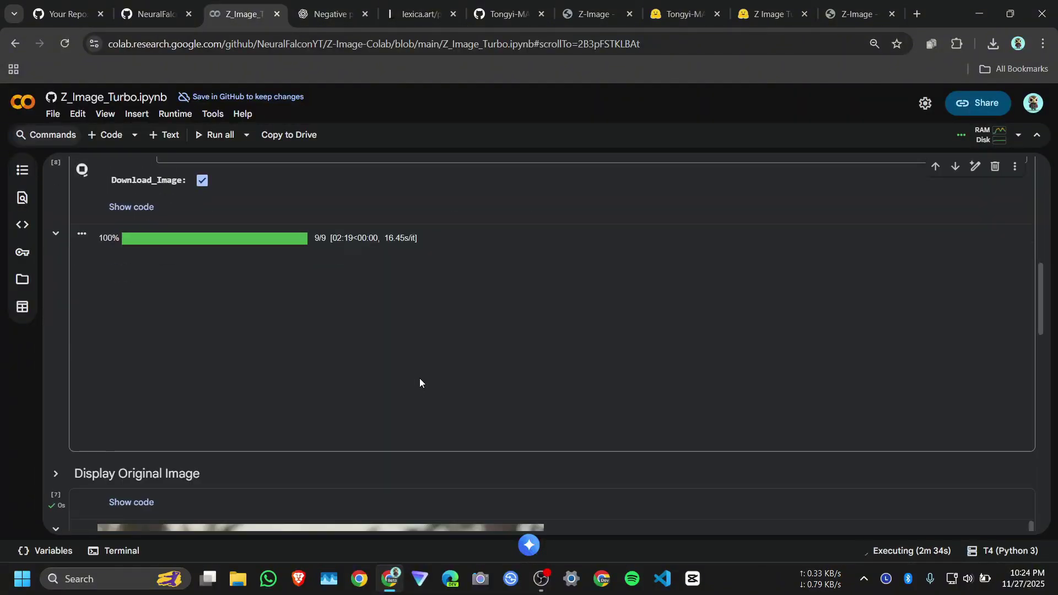
scroll(372, 389, down, 3)
scroll(96, 362, down, 3)
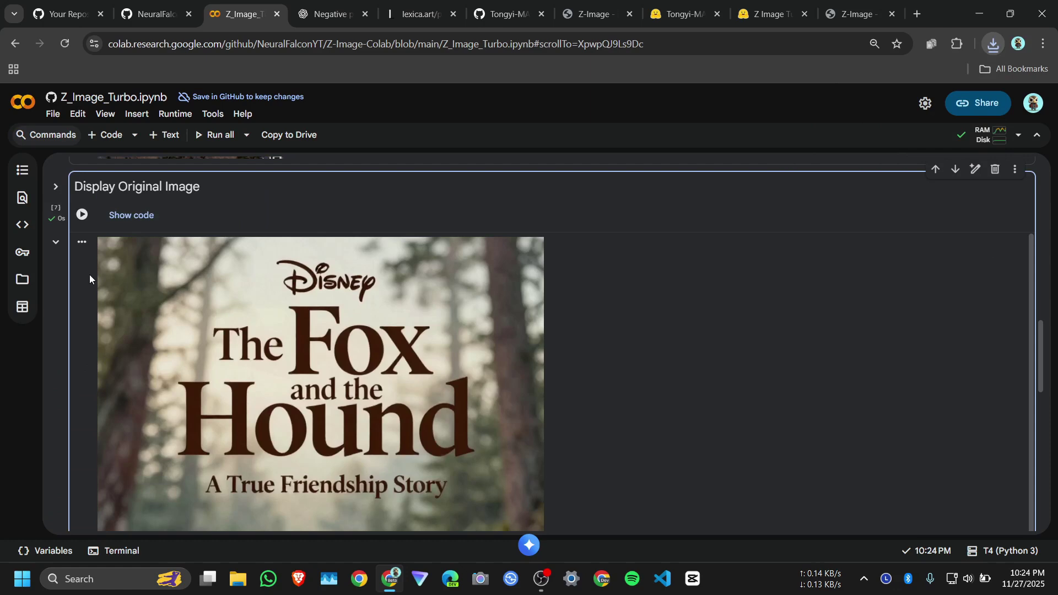
click(82, 214)
scroll(223, 300, down, 4)
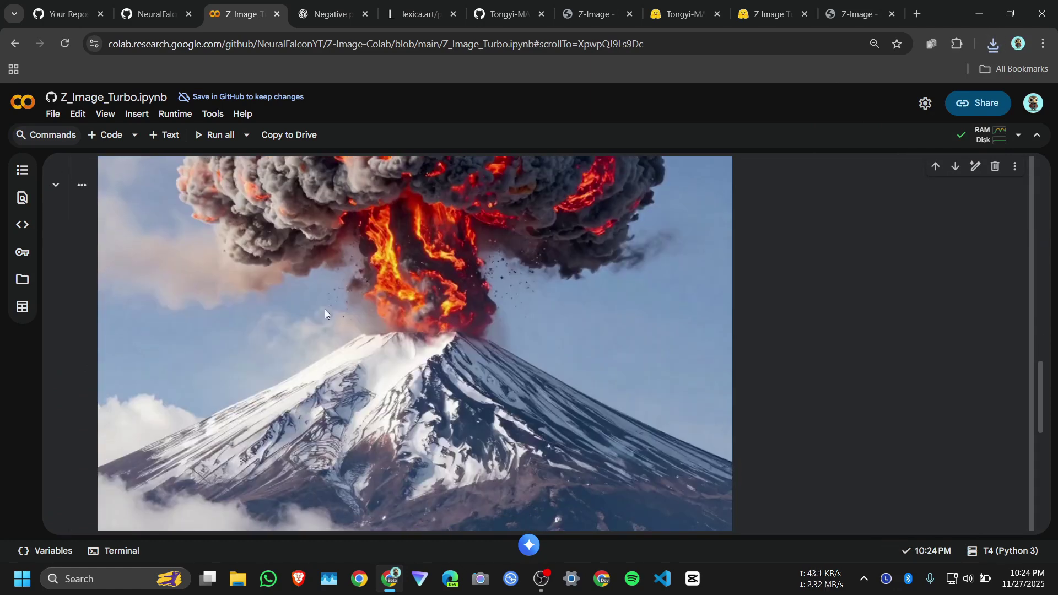
- Copy the volcano image and open MASSIVE_EXPLODING_MOUNT_F_498c61.png from recent downloads
right_click(325, 311)
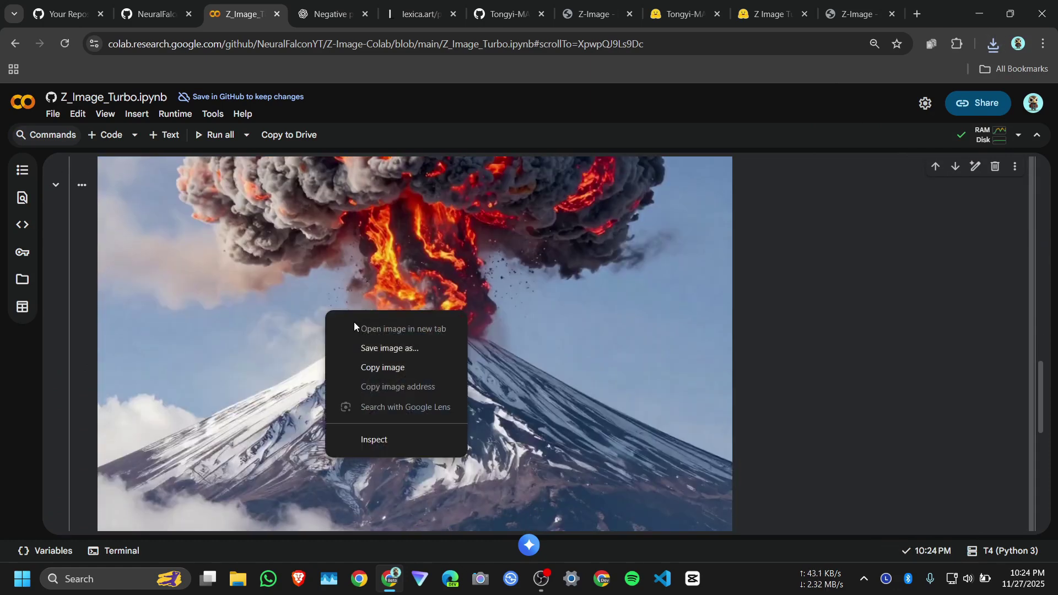
click(333, 365)
click(988, 49)
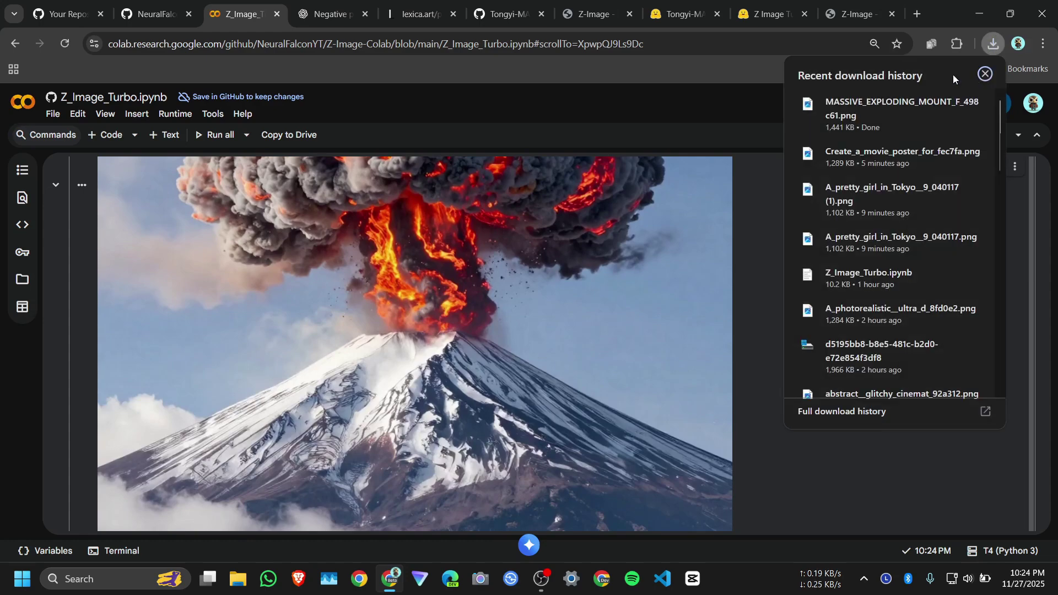
click(897, 118)
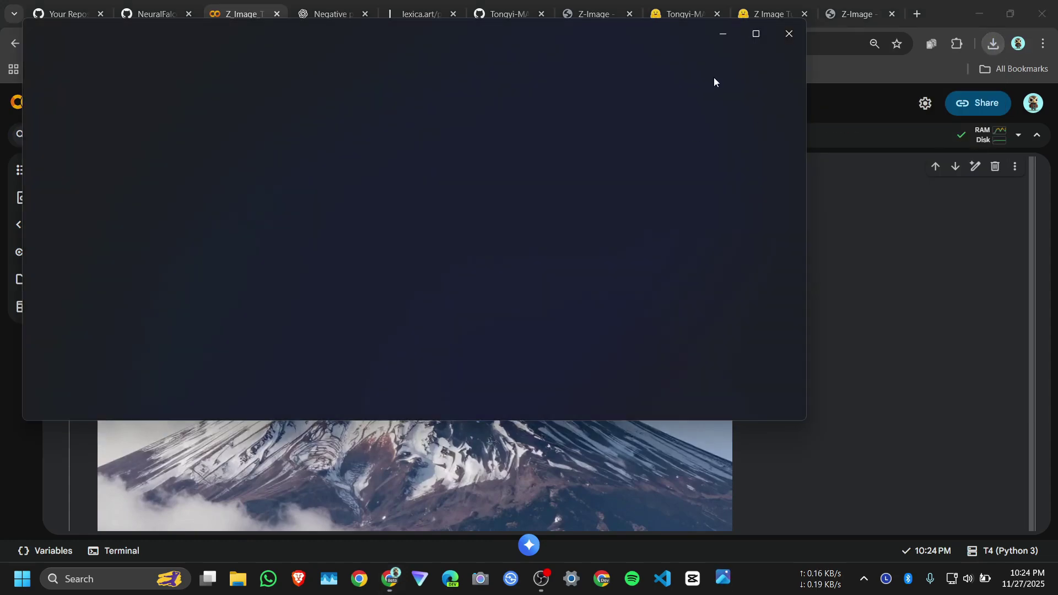
- Maximize Photos, zoom in and back out on the 1024 x 1024 Fuji PNG, then close it
click(748, 36)
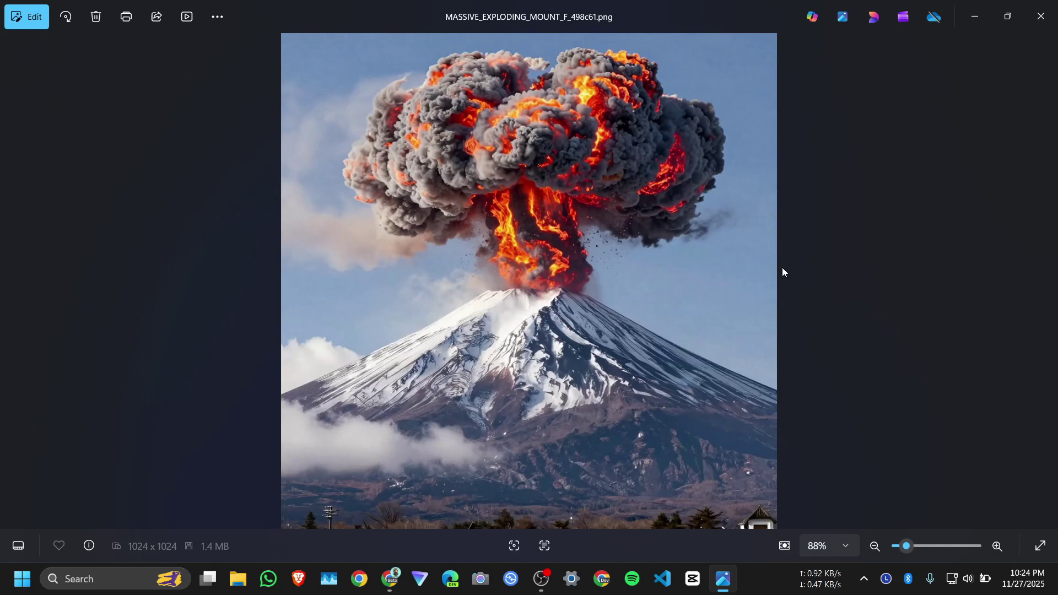
scroll(671, 274, up, 5)
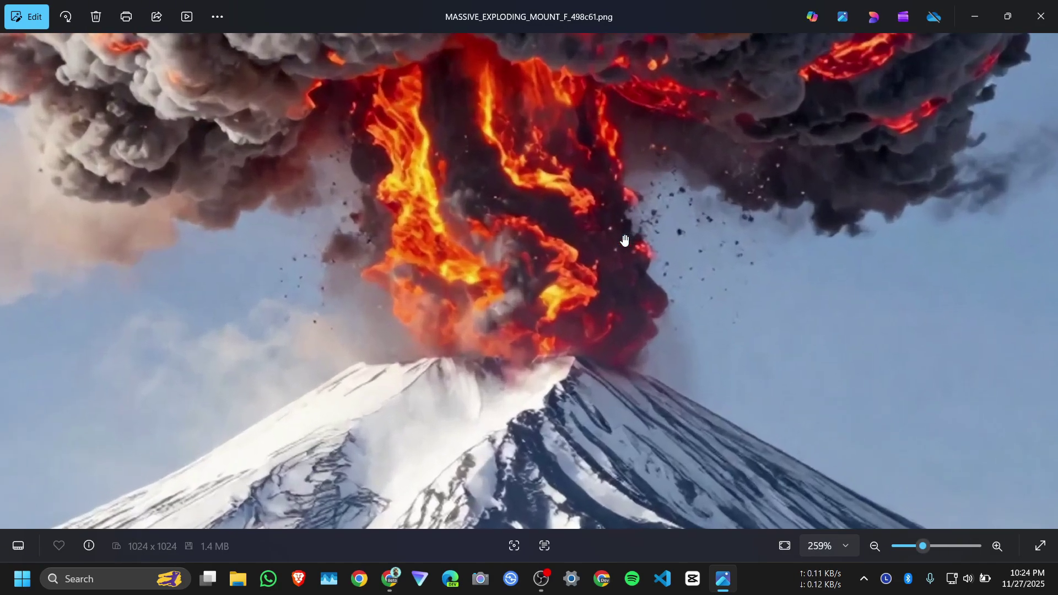
scroll(624, 246, down, 5)
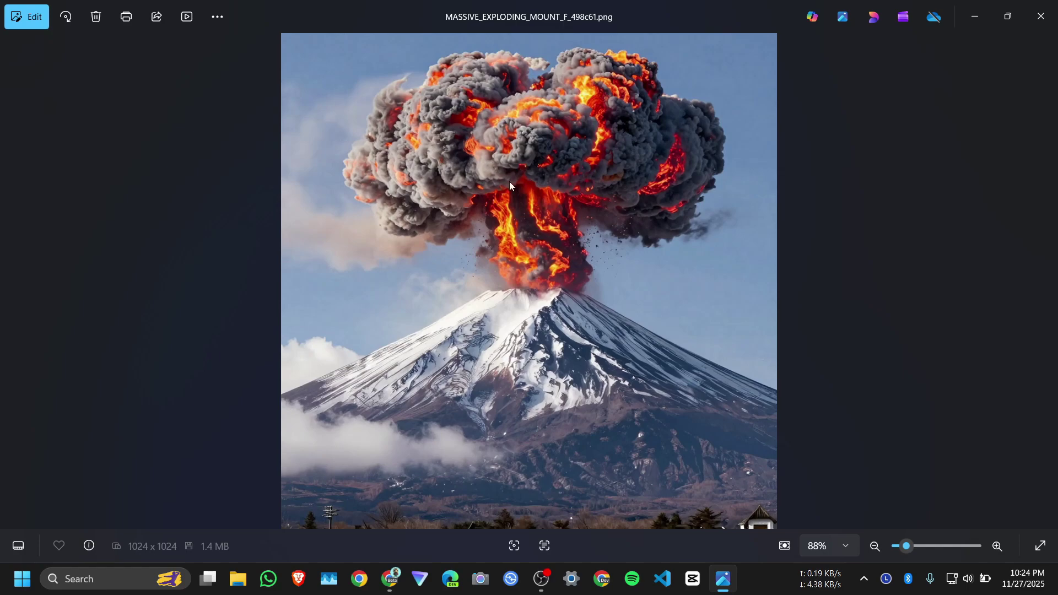
scroll(509, 181, up, 3)
scroll(536, 323, down, 3)
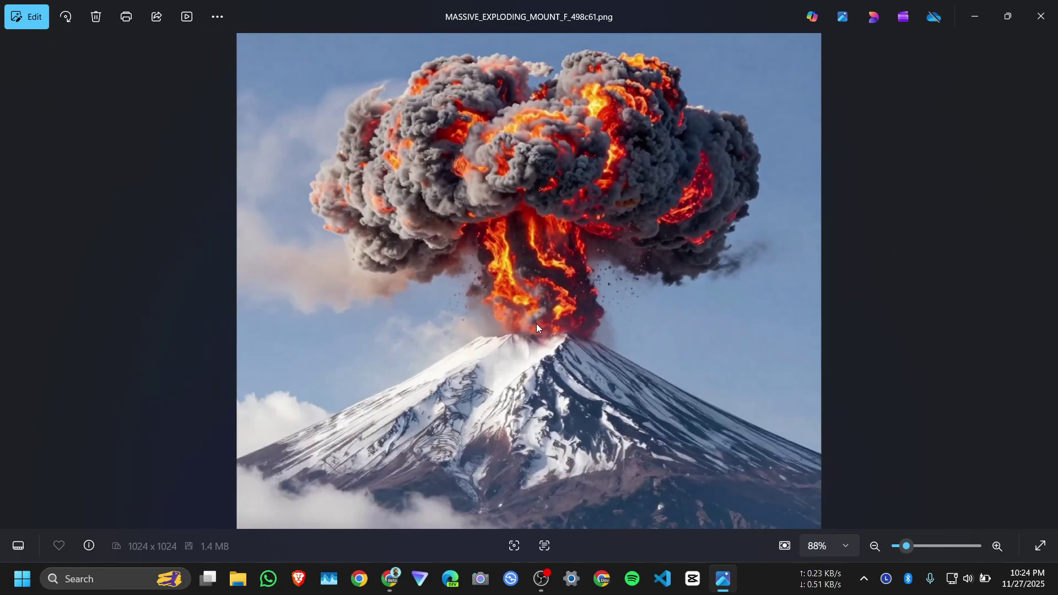
click(1041, 16)
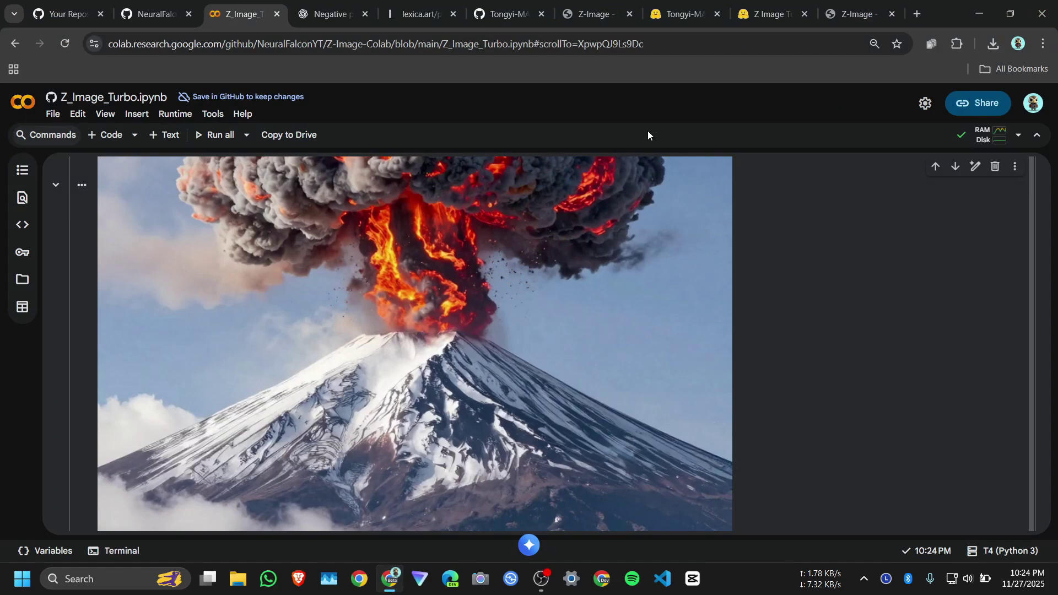
- Copy the Lexica platinum-haired masked woman prompt into positive_prompt
click(447, 11)
click(283, 277)
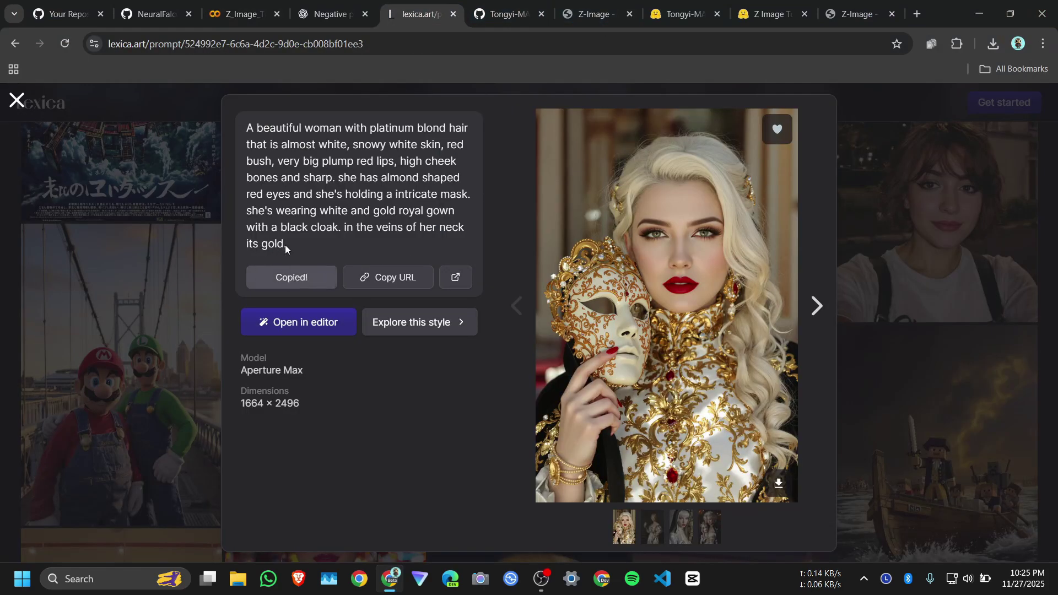
click(242, 4)
scroll(517, 286, up, 10)
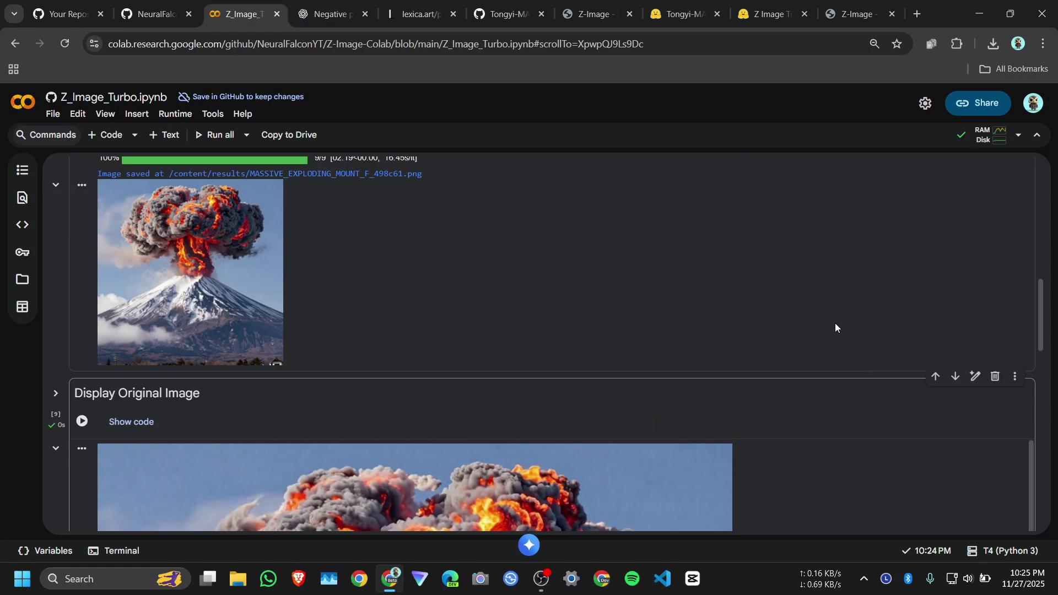
scroll(349, 290, up, 6)
key(ctrl+a)
scroll(406, 319, down, 1)
key(ctrl+v)
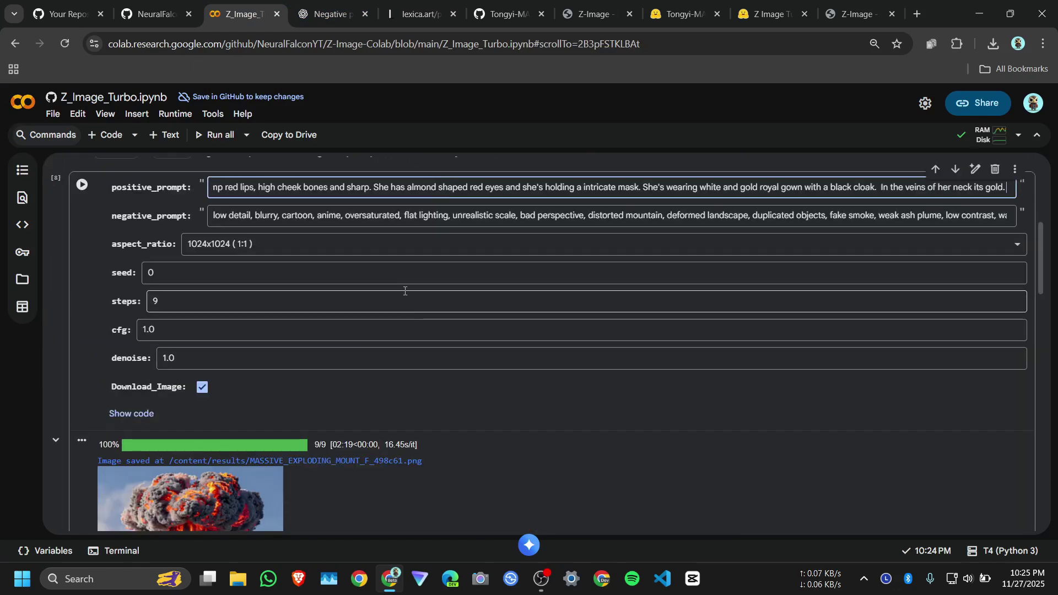
- Paste ChatGPT's negative prompt into negative_prompt and choose the 720x1280 (9:16) aspect ratio
click(324, 5)
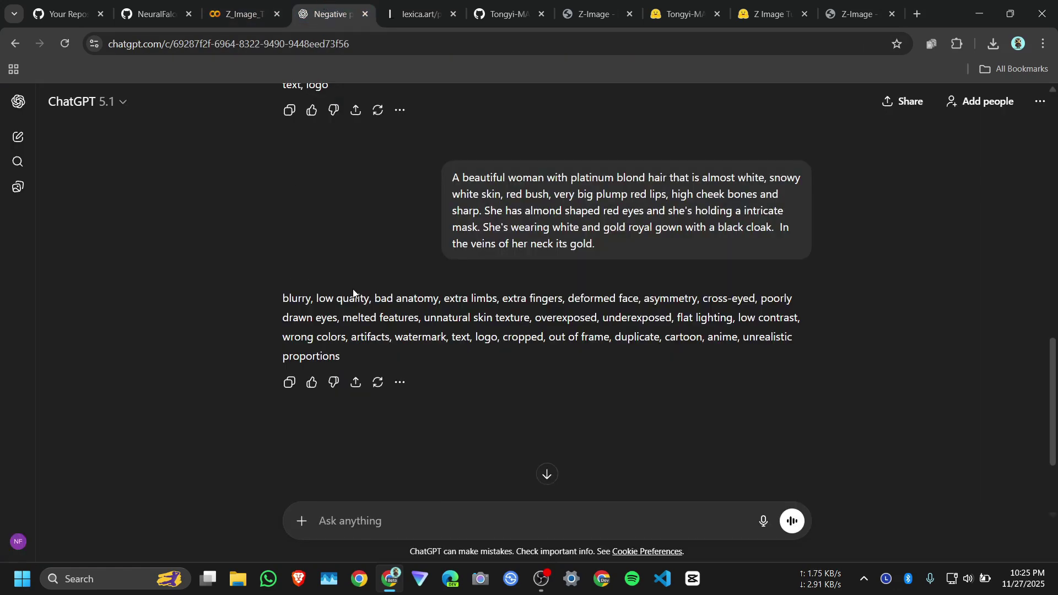
click(290, 384)
click(268, 3)
click(286, 216)
key(ctrl+a)
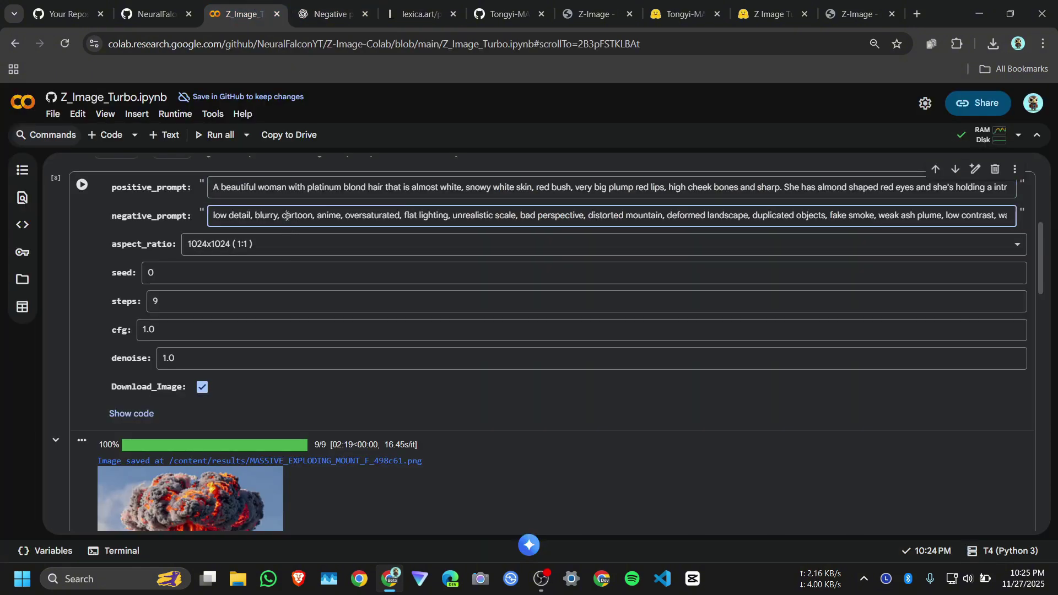
key(ctrl+v)
click(250, 243)
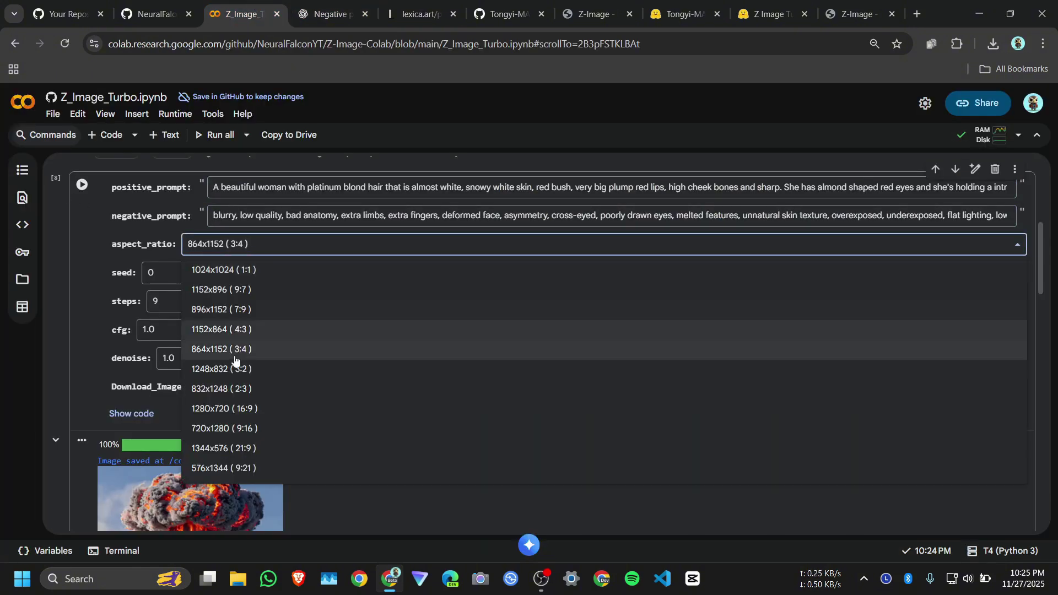
click(264, 430)
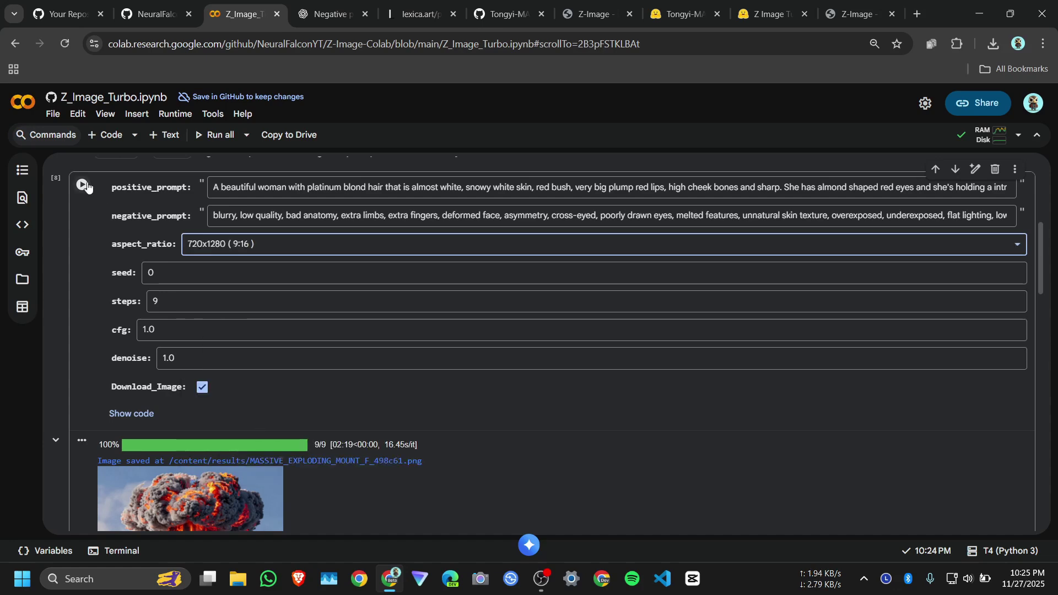
- Change steps from 9 to 10, generate the image, then run the Display Original Image cell
click(115, 298)
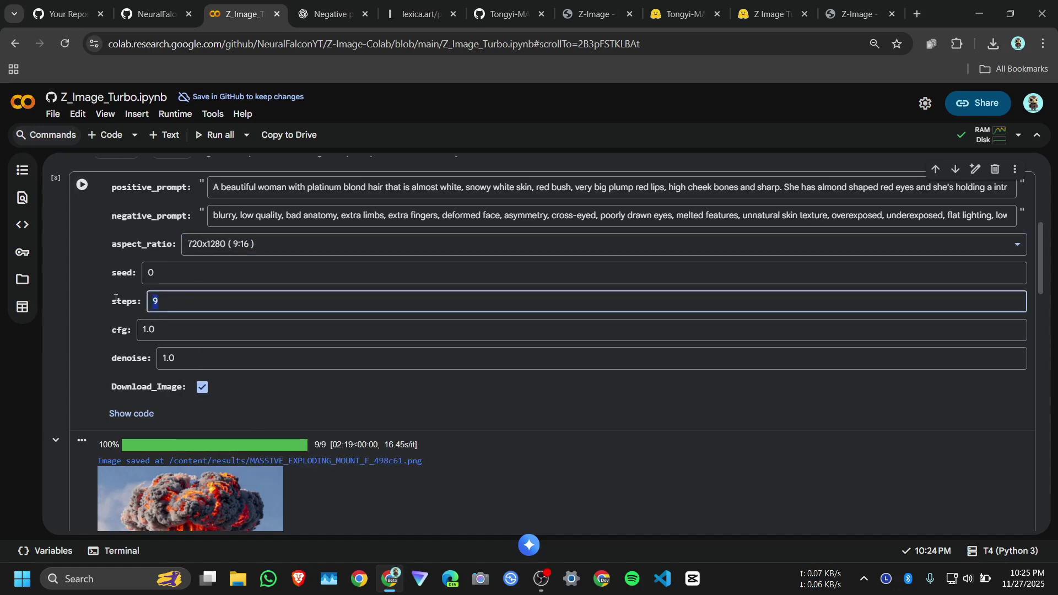
click(987, 135)
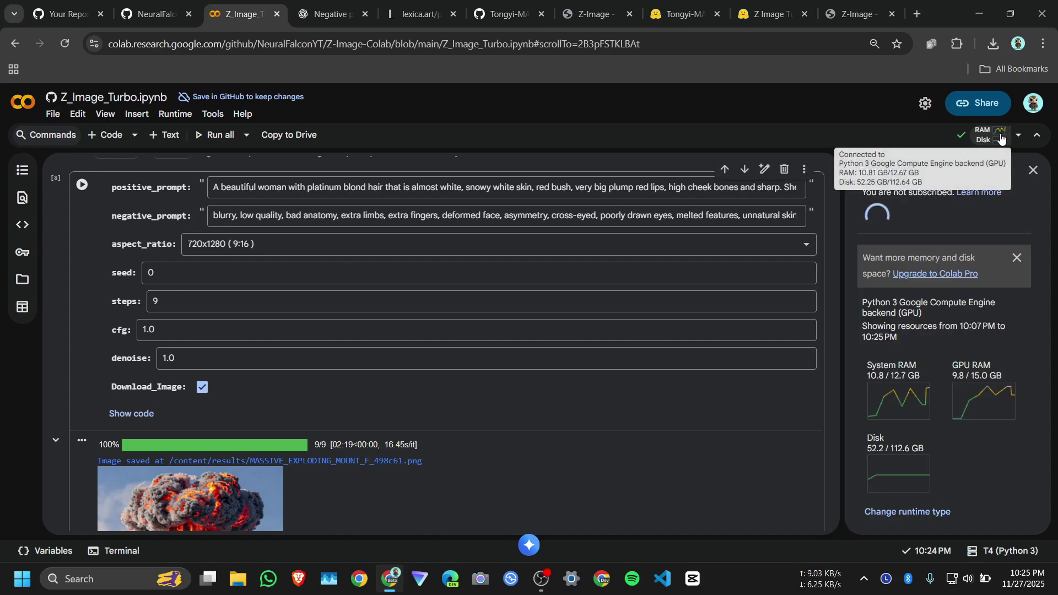
click(171, 311)
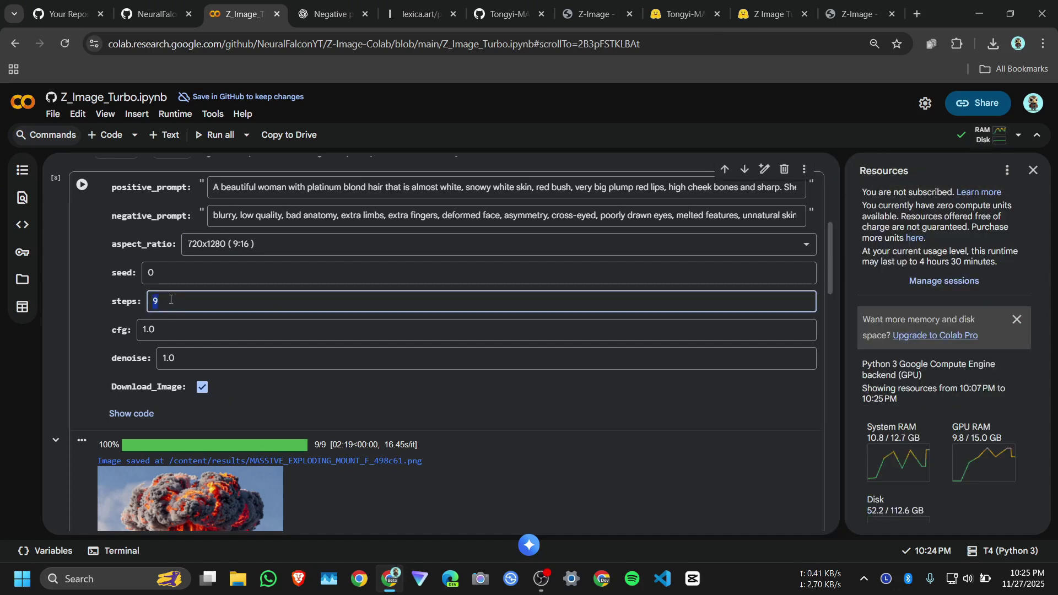
text(10)
click(1032, 170)
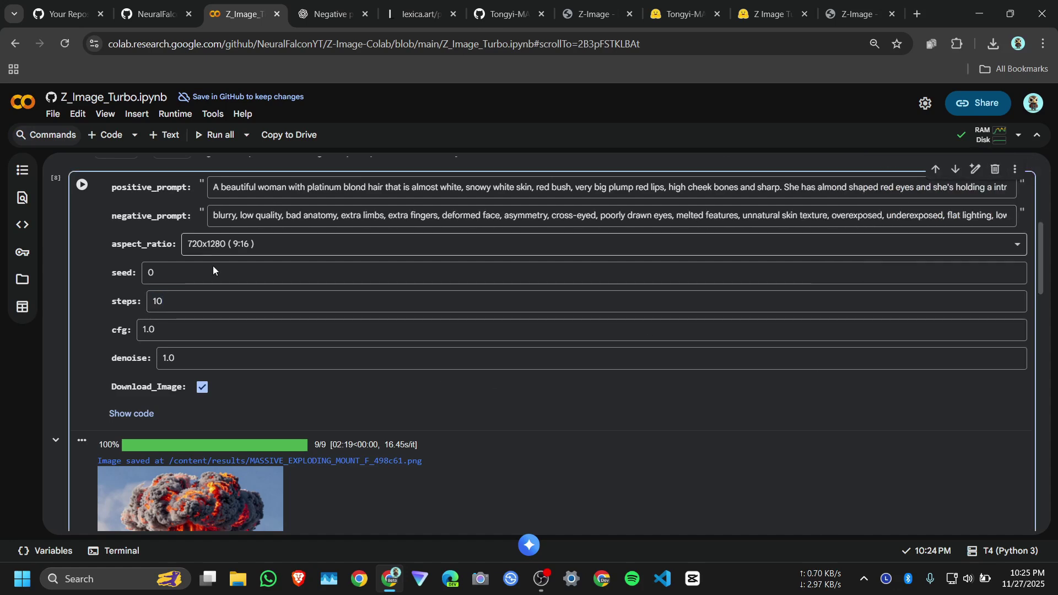
click(82, 185)
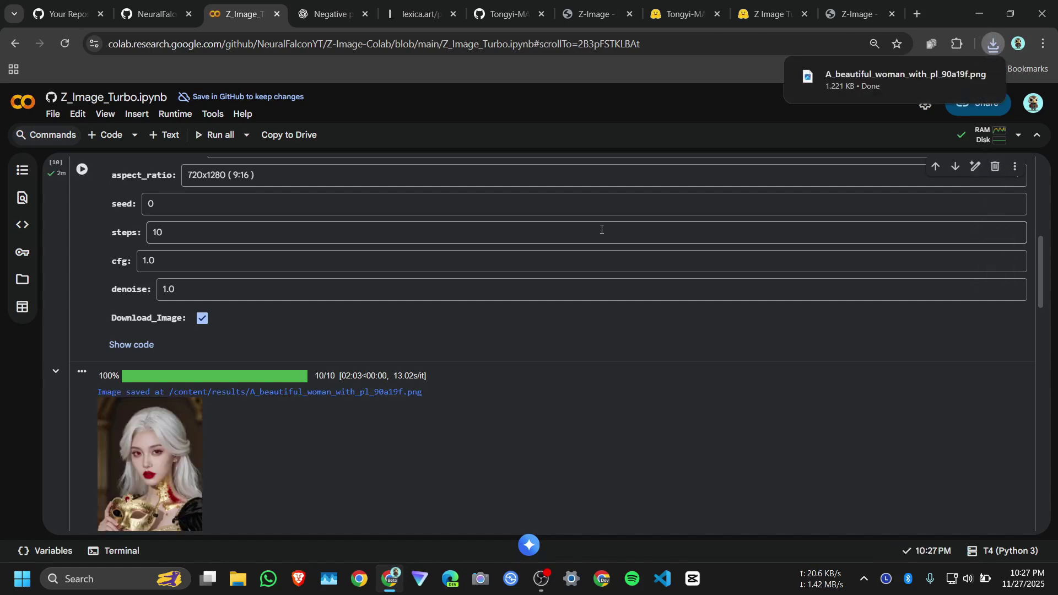
scroll(434, 289, down, 5)
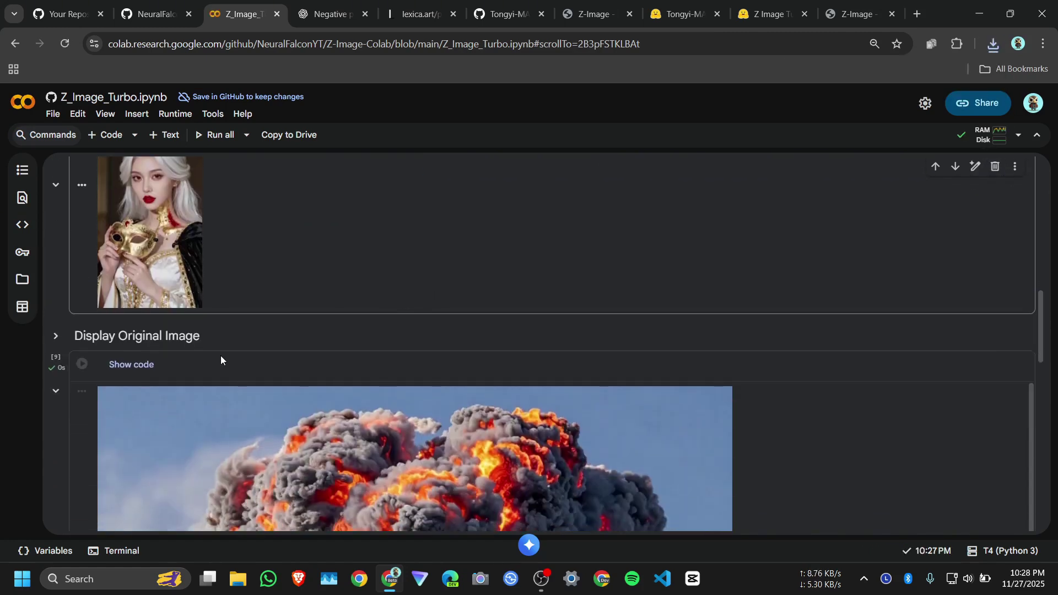
click(81, 364)
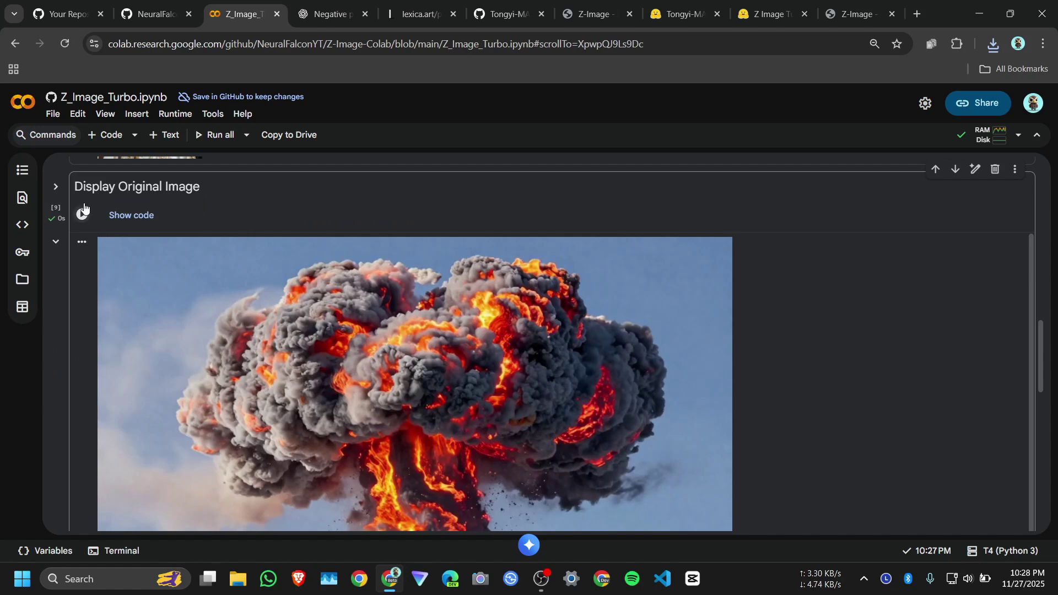
- Open the generated masked-woman portrait in its own tab and zoom in to inspect details
scroll(163, 282, down, 5)
right_click(311, 288)
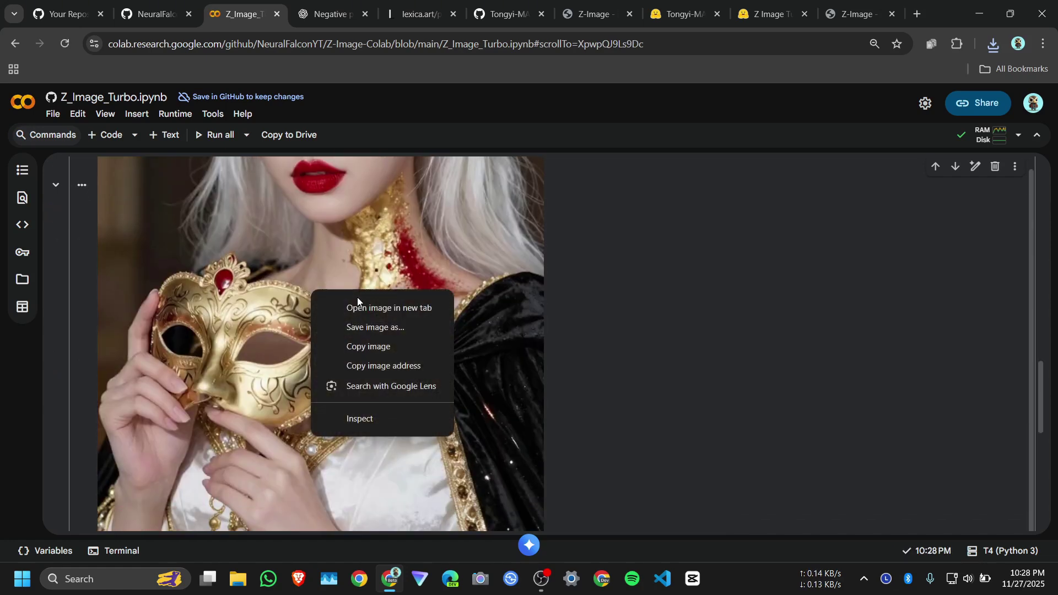
key(Escape)
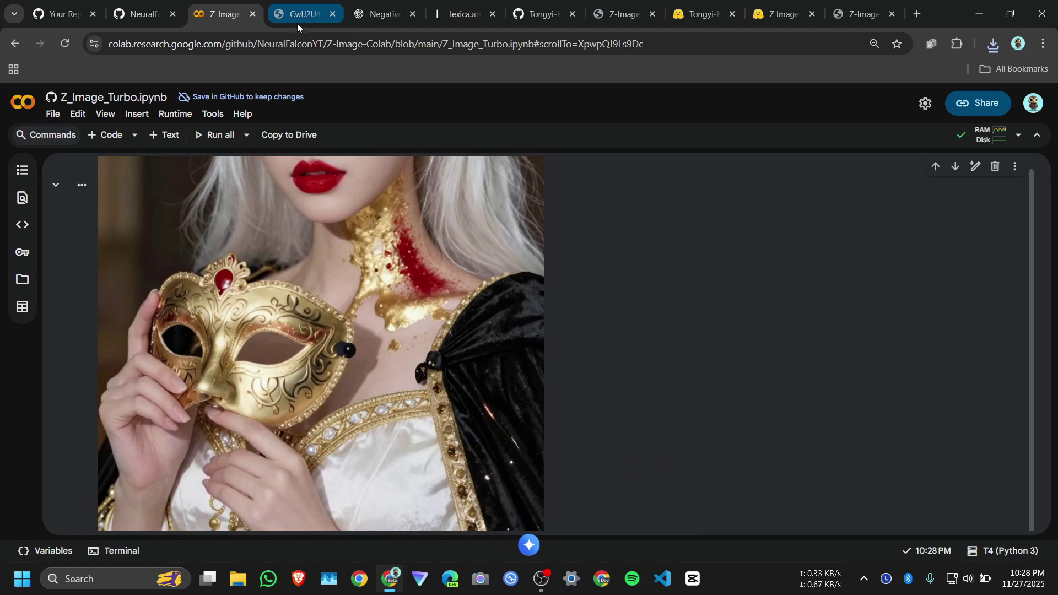
key(ctrl+Tab)
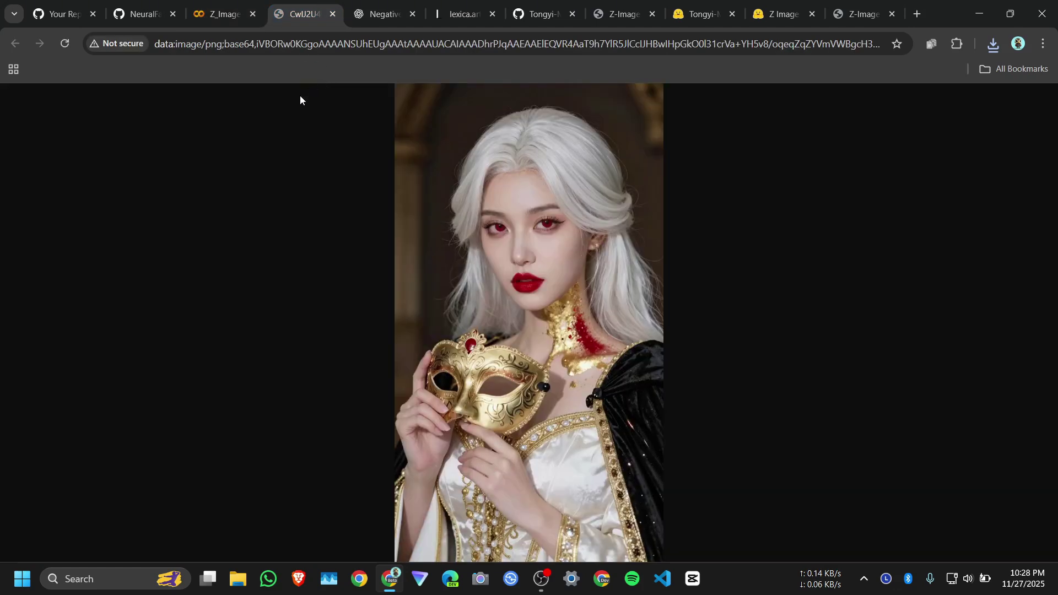
click(542, 367)
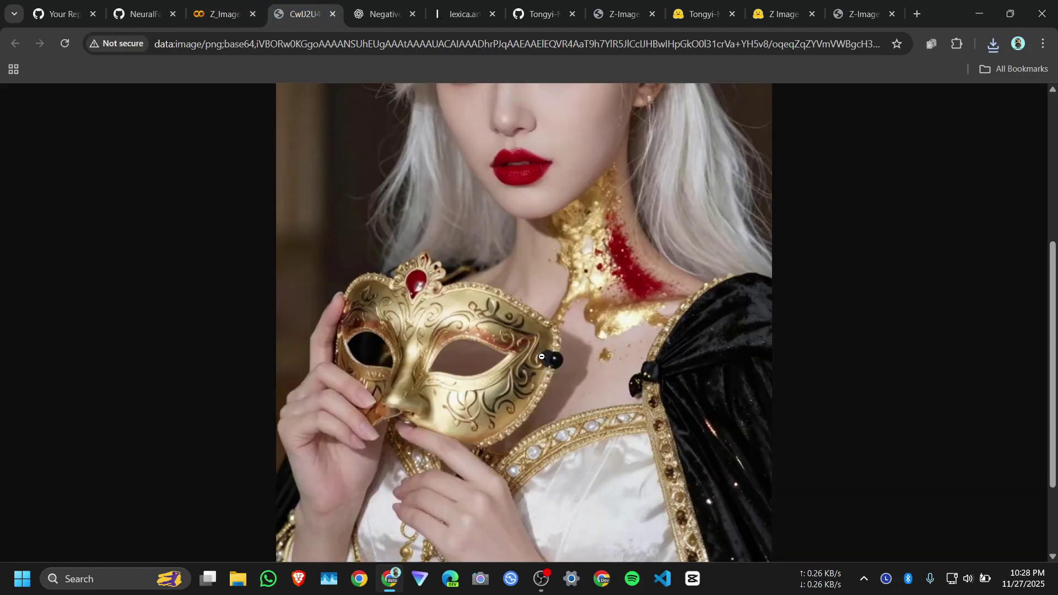
scroll(543, 356, up, 5)
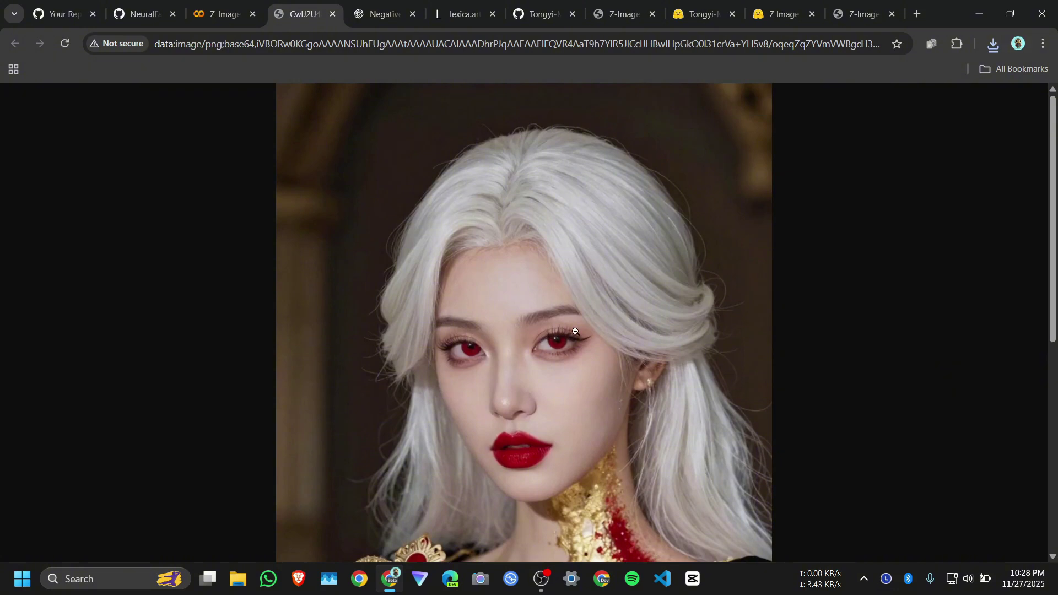
scroll(586, 324, down, 5)
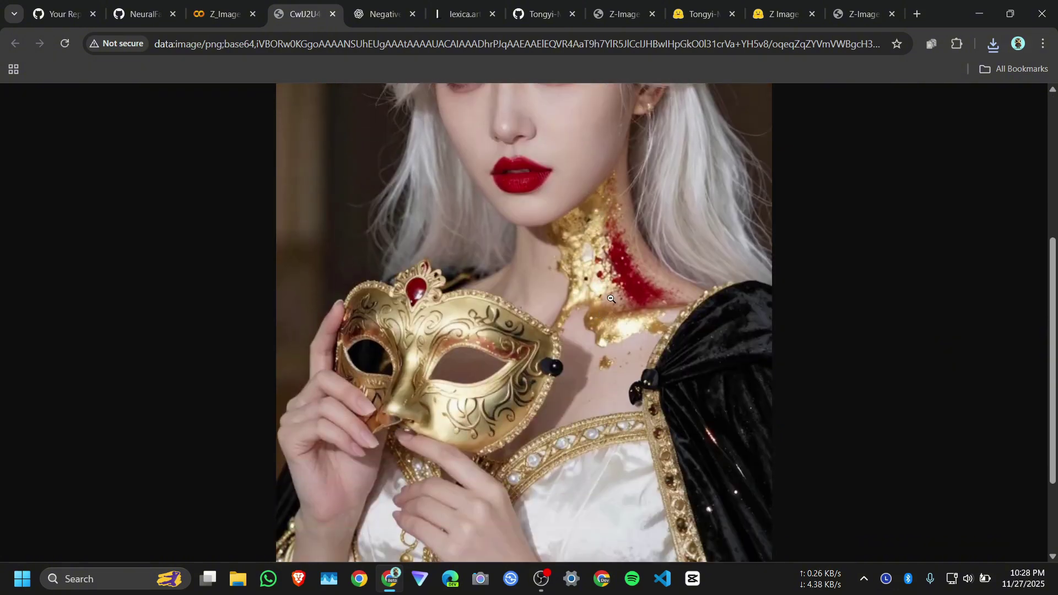
scroll(606, 302, down, 2)
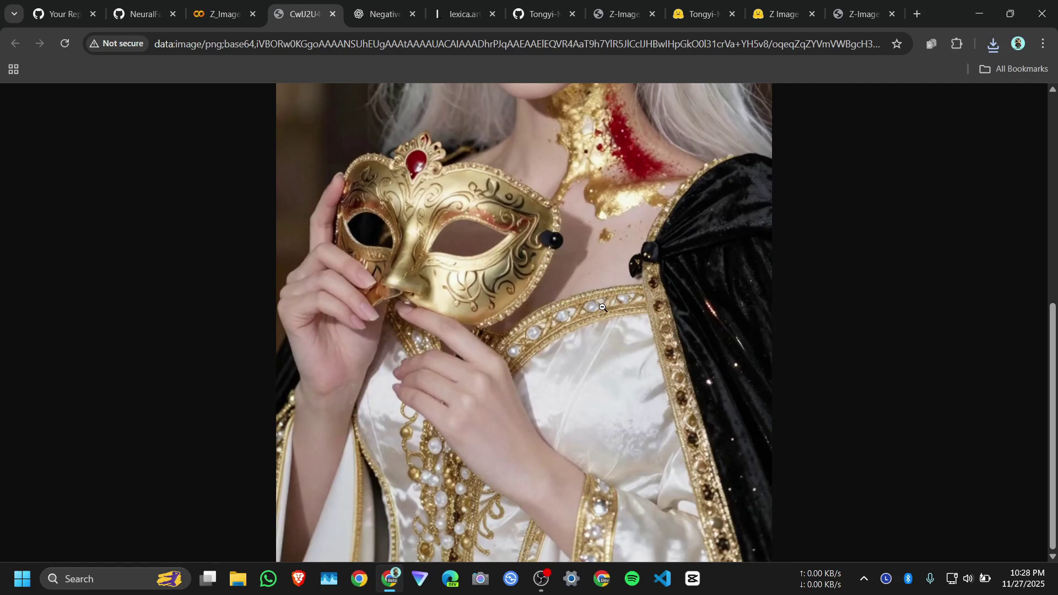
click(661, 490)
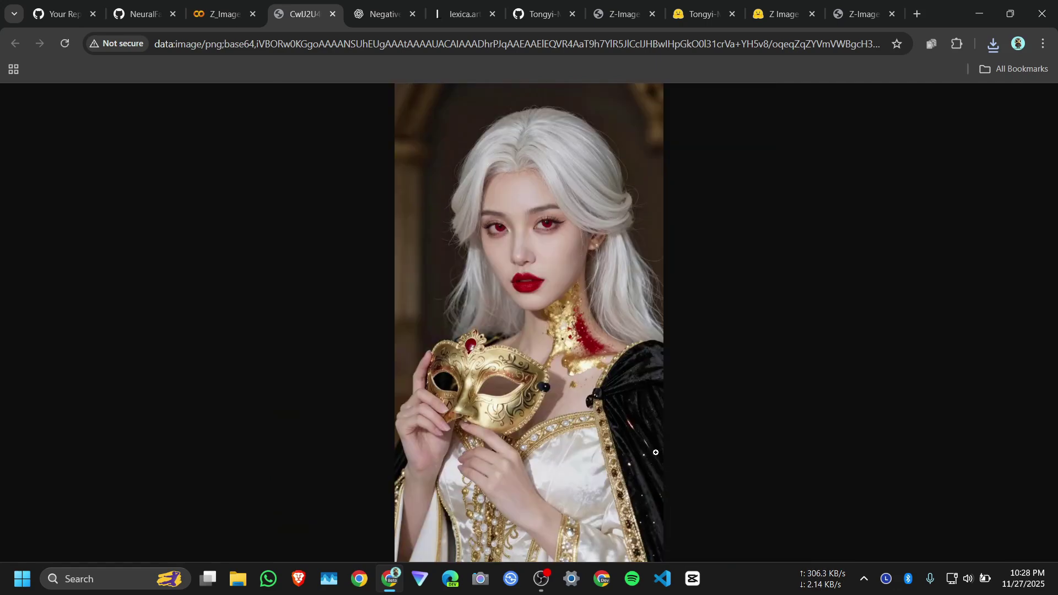
click(572, 326)
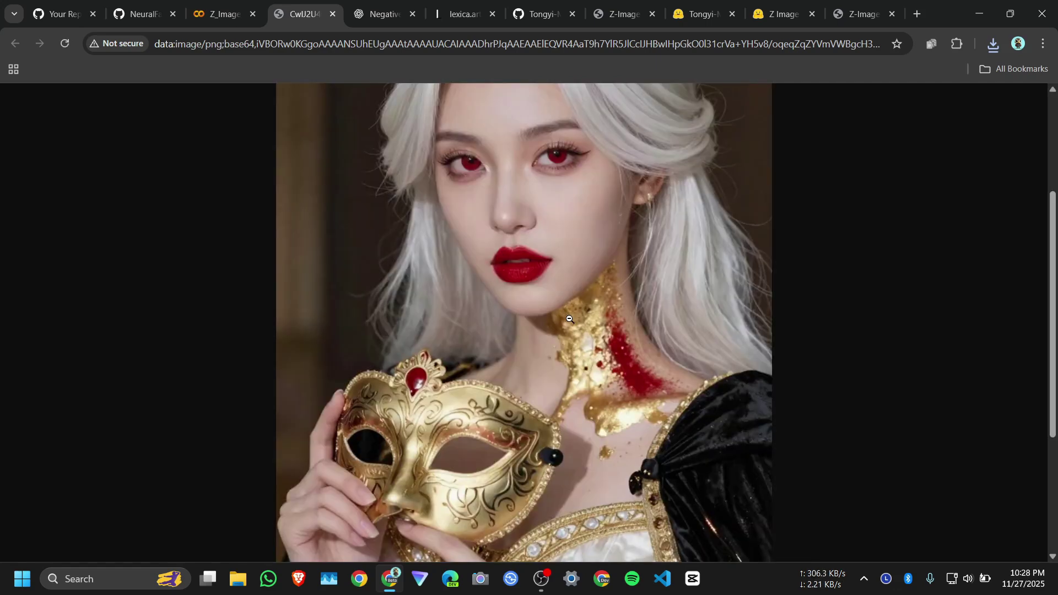
scroll(602, 341, down, 4)
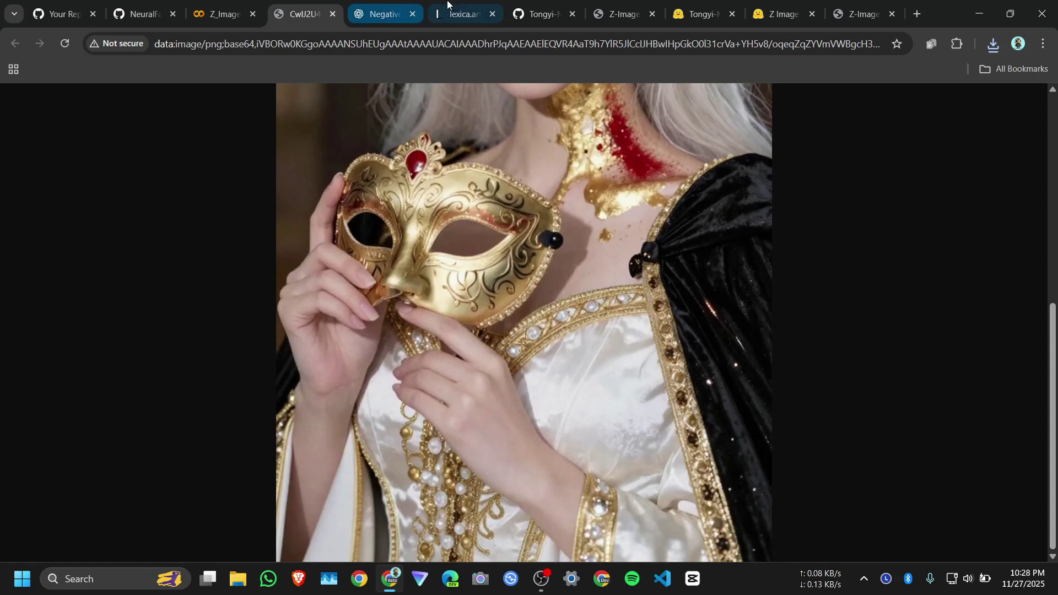
- Compare against the Lexica reference variants, then run the Download Image cell to save the PNG
click(463, 14)
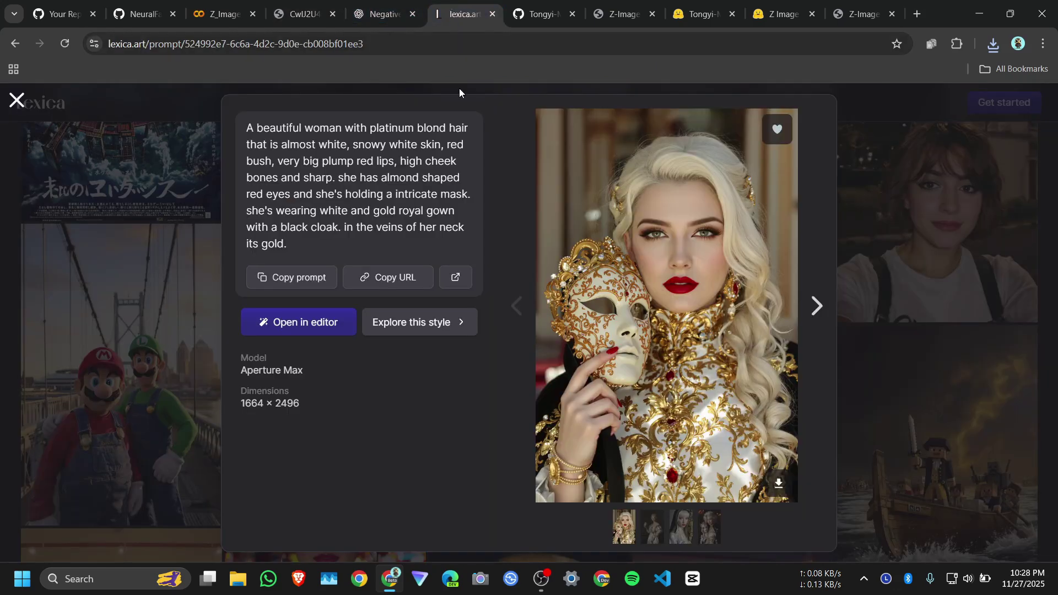
click(814, 307)
click(517, 305)
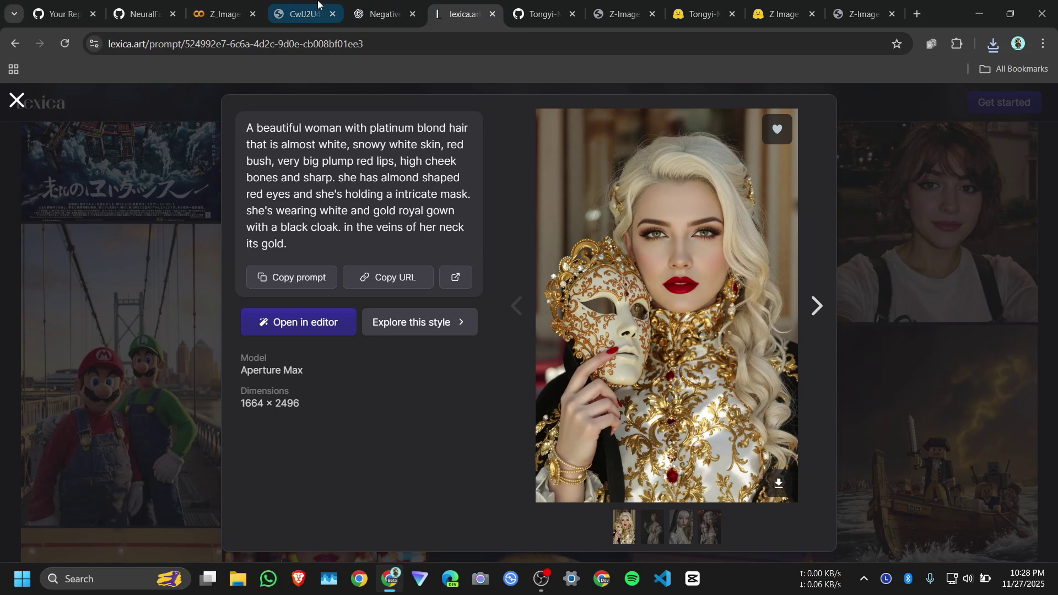
click(240, 4)
scroll(335, 335, down, 5)
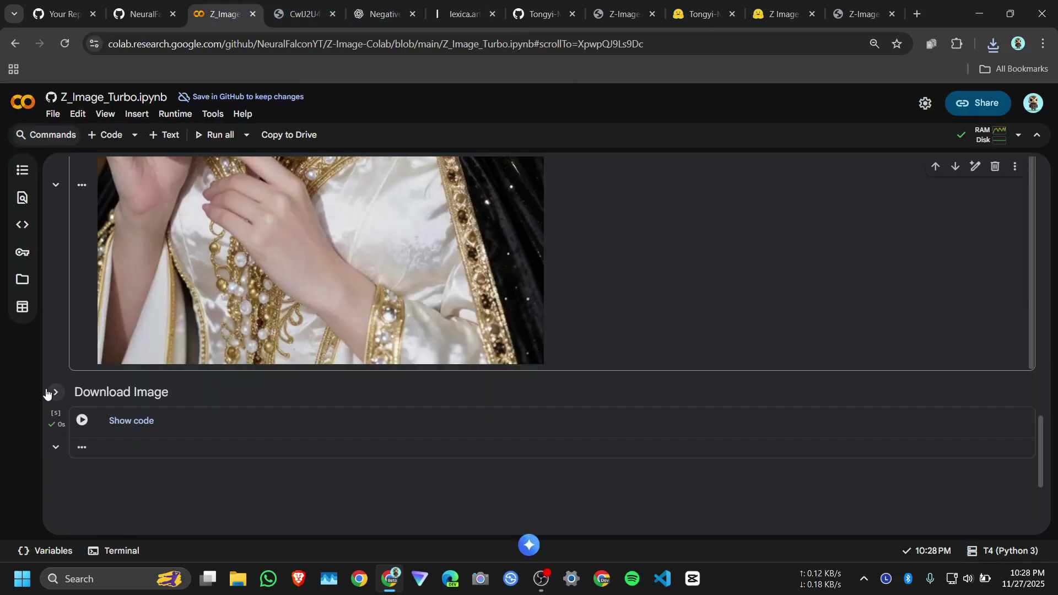
click(81, 420)
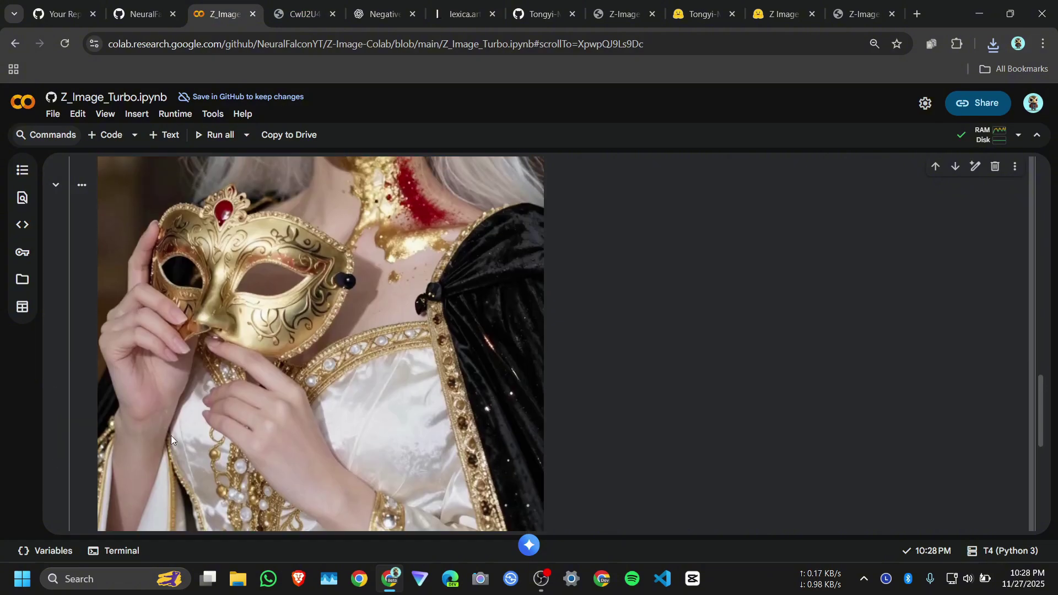
scroll(817, 261, up, 10)
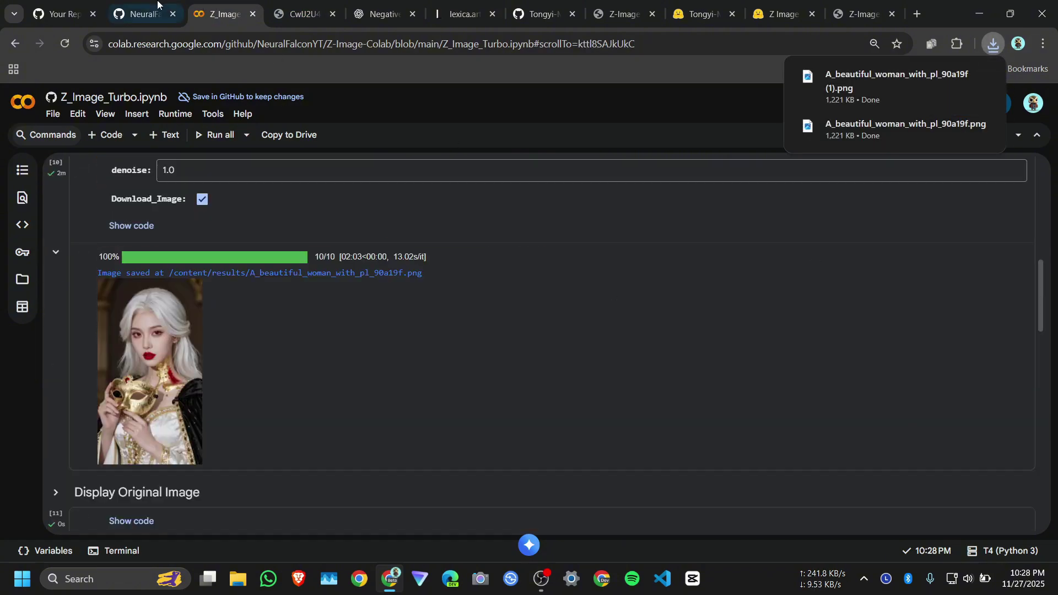
- Return to the Z-Image-Colab GitHub repository and browse its README
click(138, 14)
scroll(565, 355, down, 5)
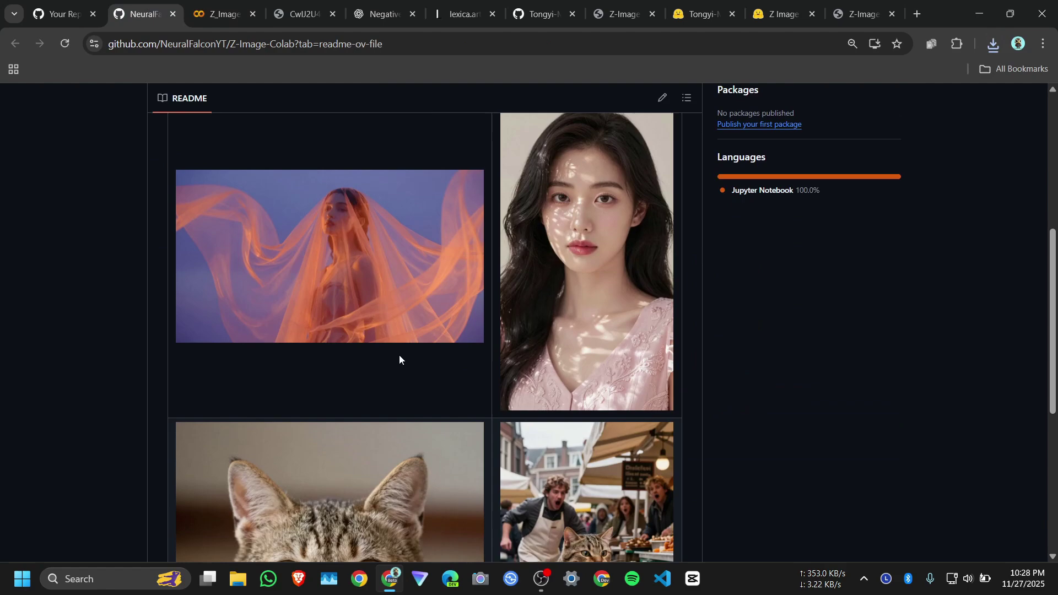
scroll(399, 359, down, 5)
scroll(434, 390, up, 10)
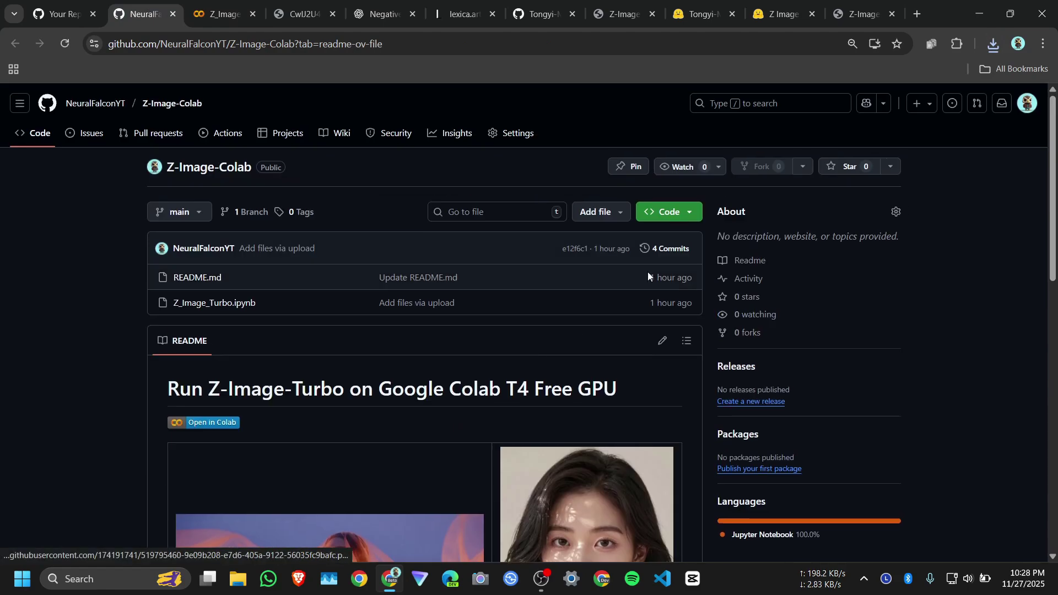
click(661, 340)
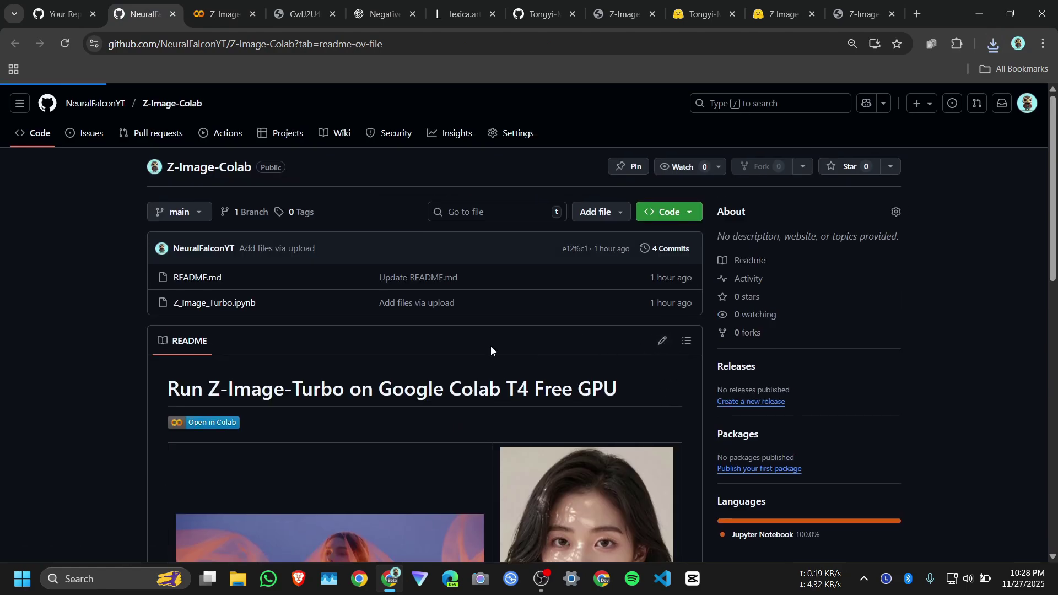